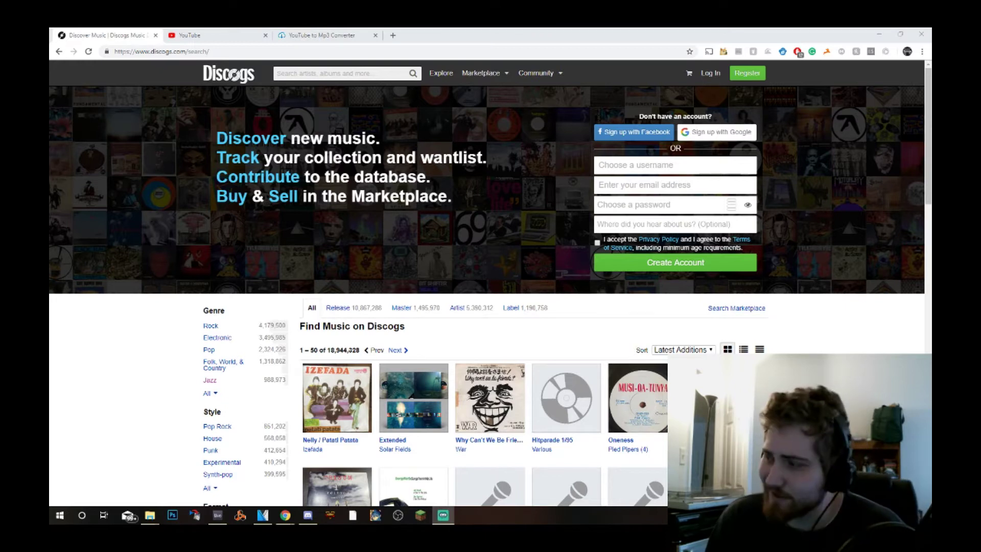
- Filter the Discogs catalogue to the Funk / Soul genre from the full genre list
scroll(96, 354, down, 4)
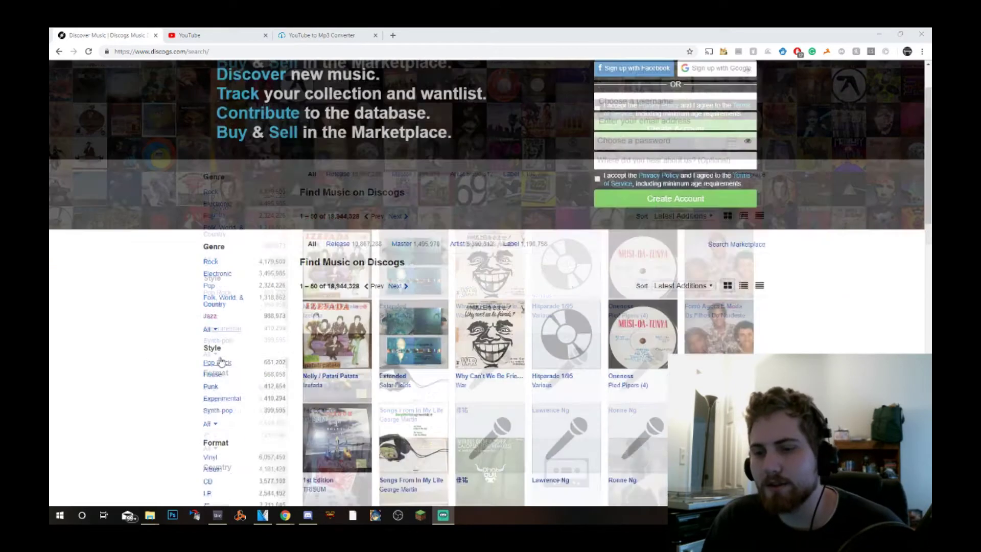
click(213, 210)
scroll(502, 306, down, 2)
scroll(490, 296, up, 2)
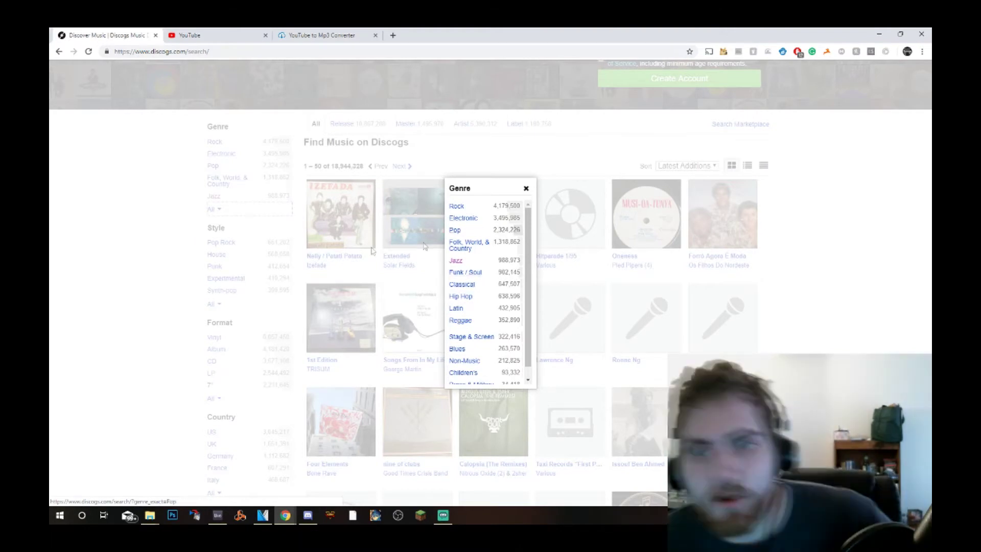
click(474, 277)
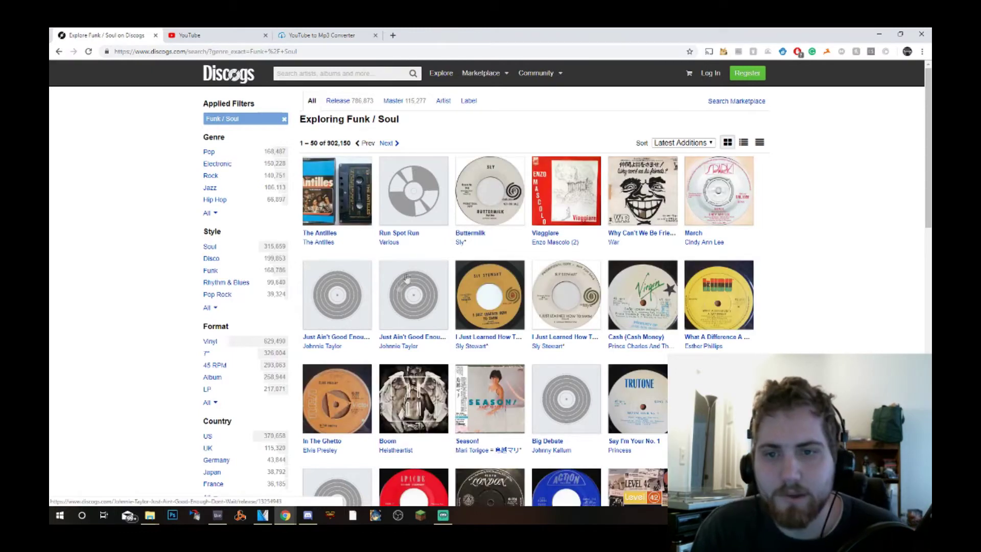
- Browse the Funk / Soul results and open The Antilles cassette release page to view its details
drag(320, 143, 305, 122)
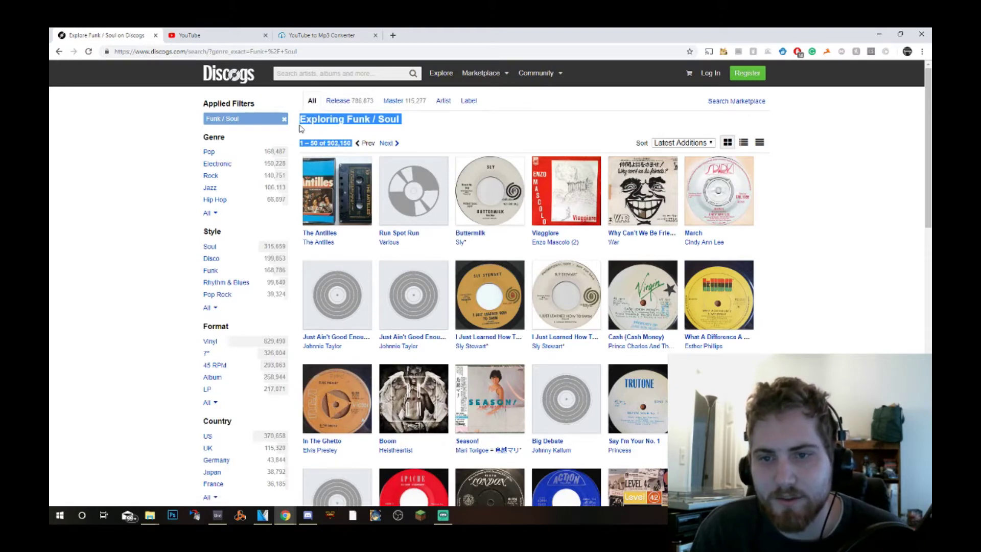
click(335, 145)
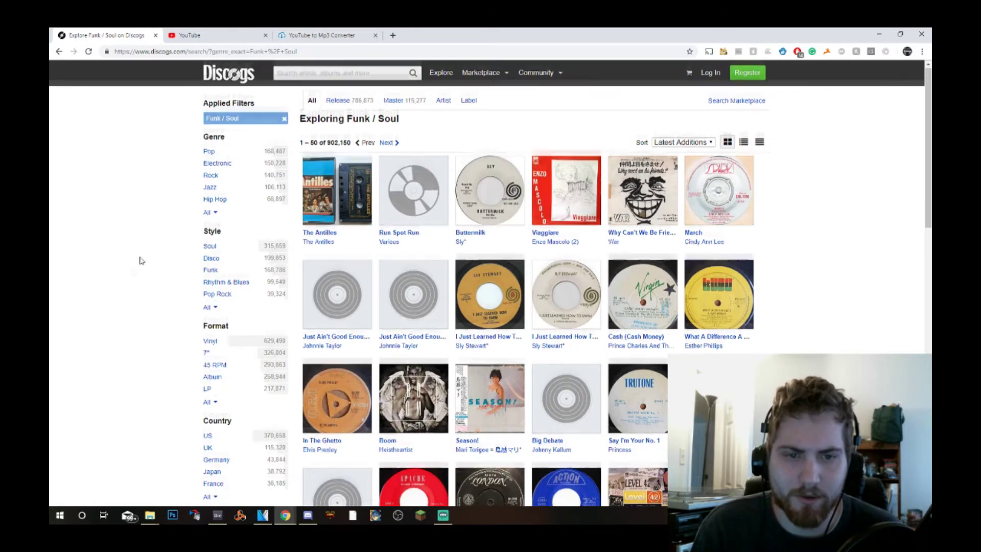
scroll(137, 261, down, 12)
scroll(127, 293, up, 3)
scroll(128, 332, up, 2)
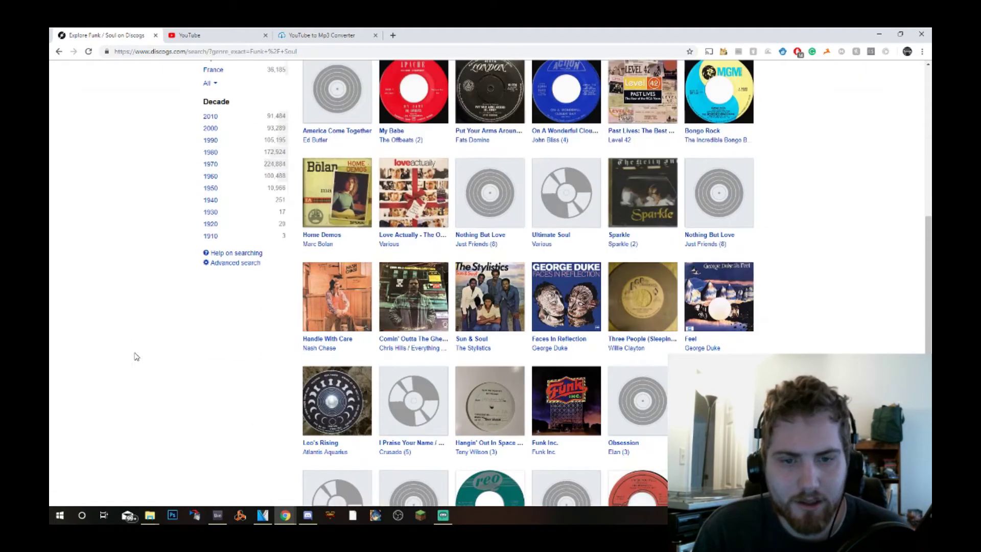
scroll(140, 347, up, 7)
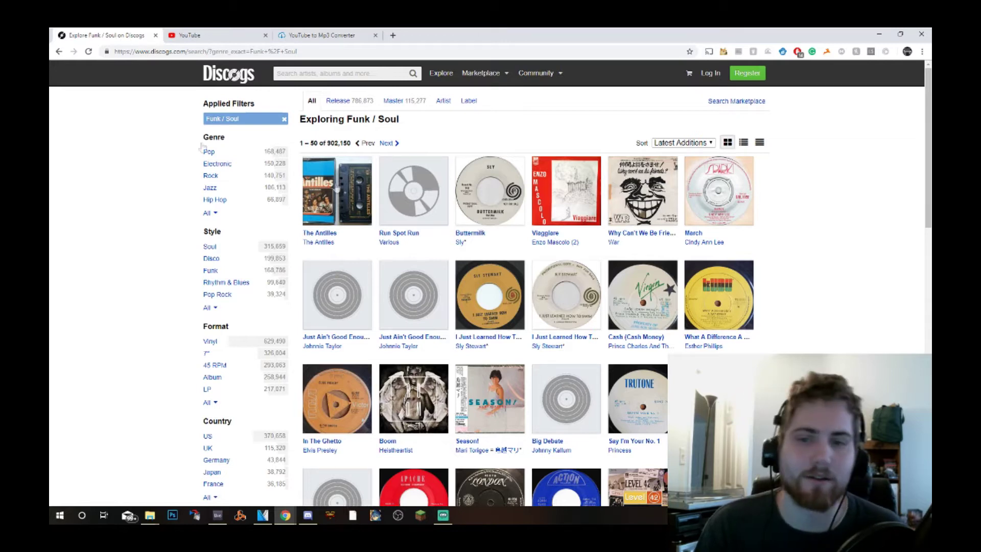
click(317, 234)
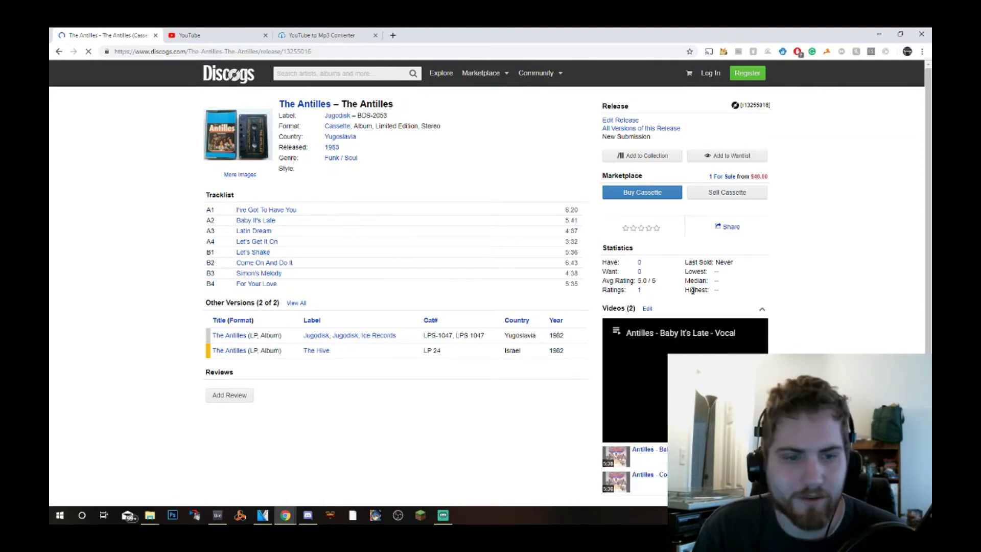
scroll(556, 383, down, 4)
scroll(556, 383, up, 4)
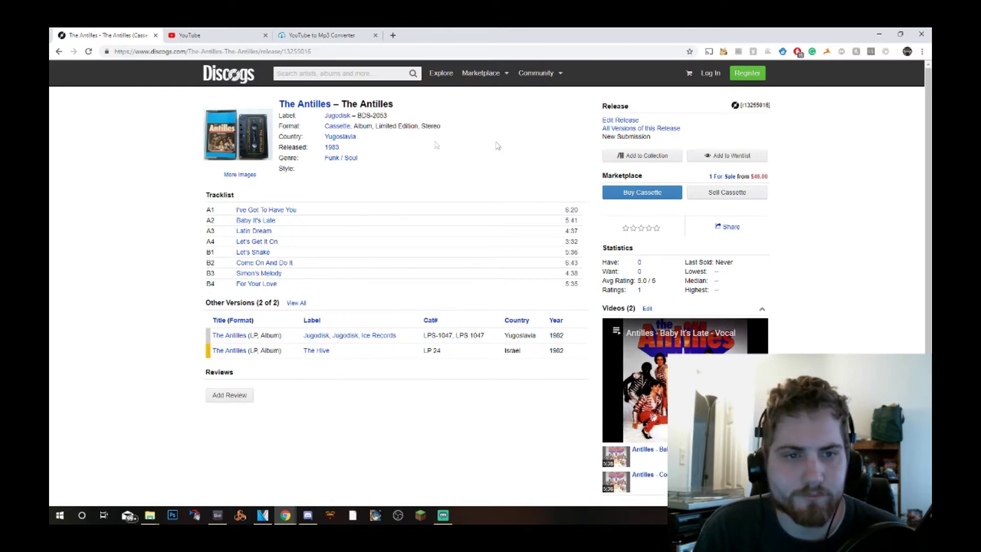
- Open the seller's store from The Antilles' marketplace listing and look through the items for sale
click(722, 177)
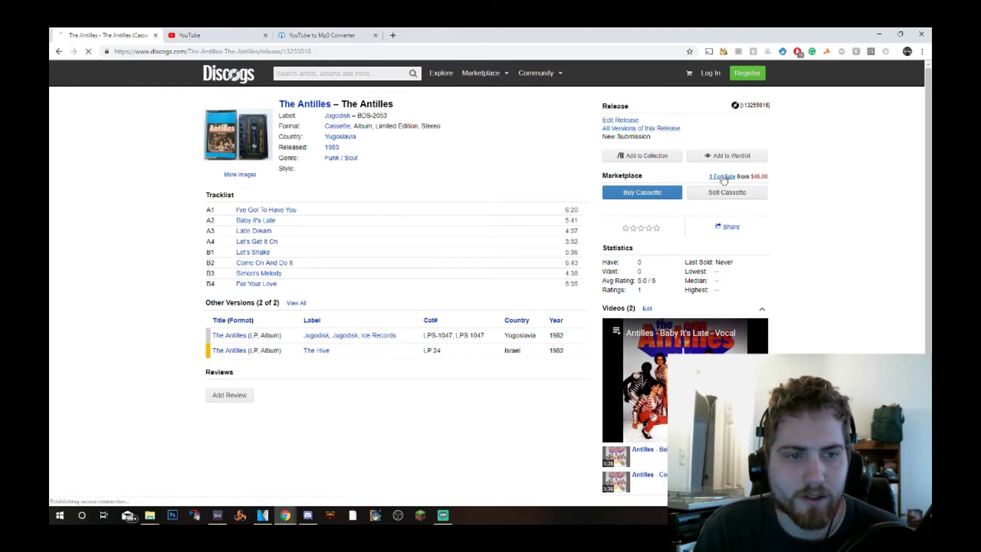
click(517, 229)
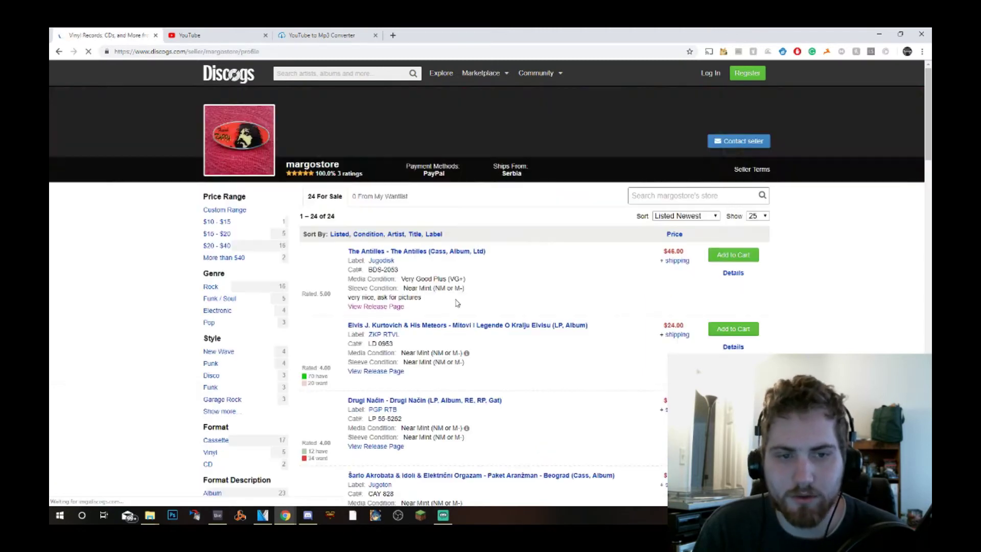
scroll(439, 286, down, 5)
scroll(419, 266, up, 5)
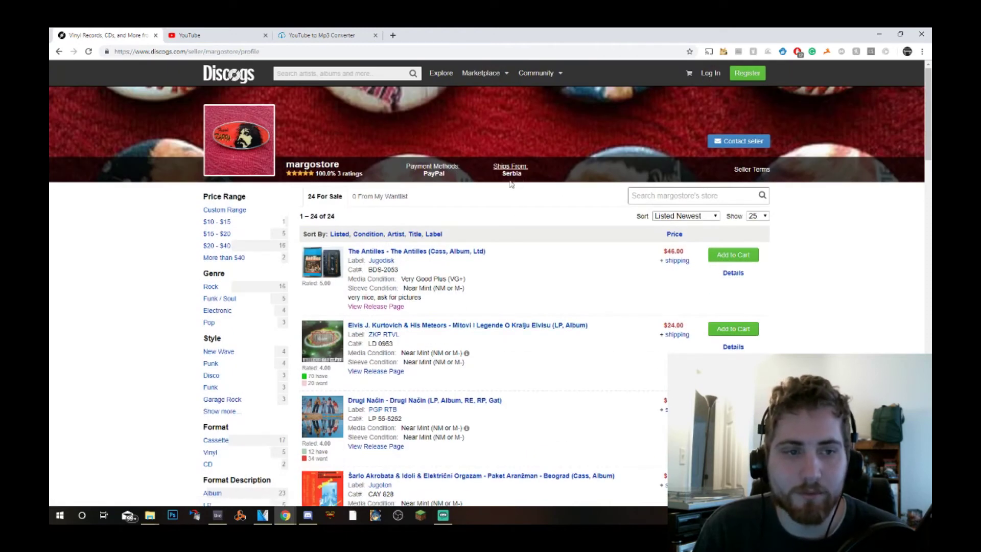
scroll(516, 182, down, 4)
scroll(352, 366, down, 10)
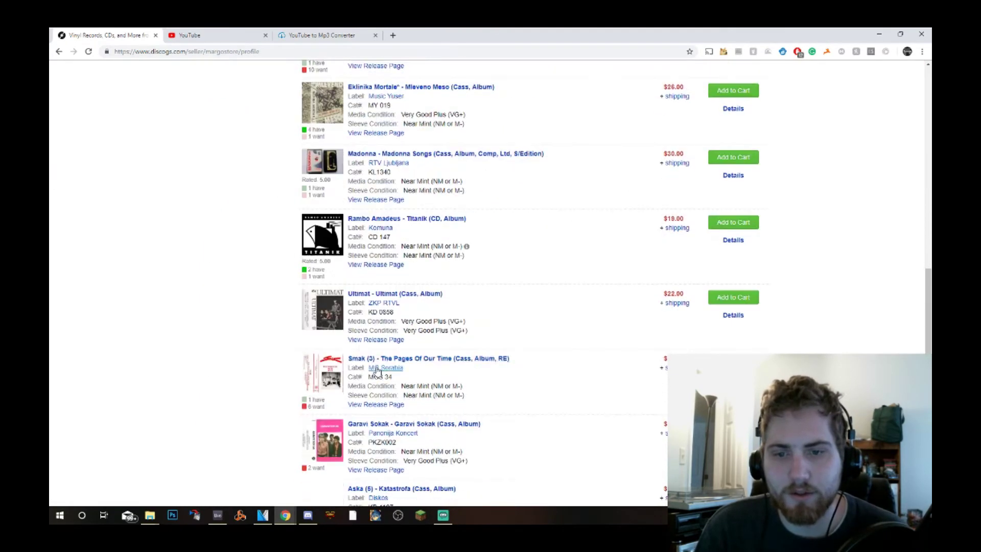
- Return from the seller's store to The Antilles release page and look over its tracklist
click(59, 51)
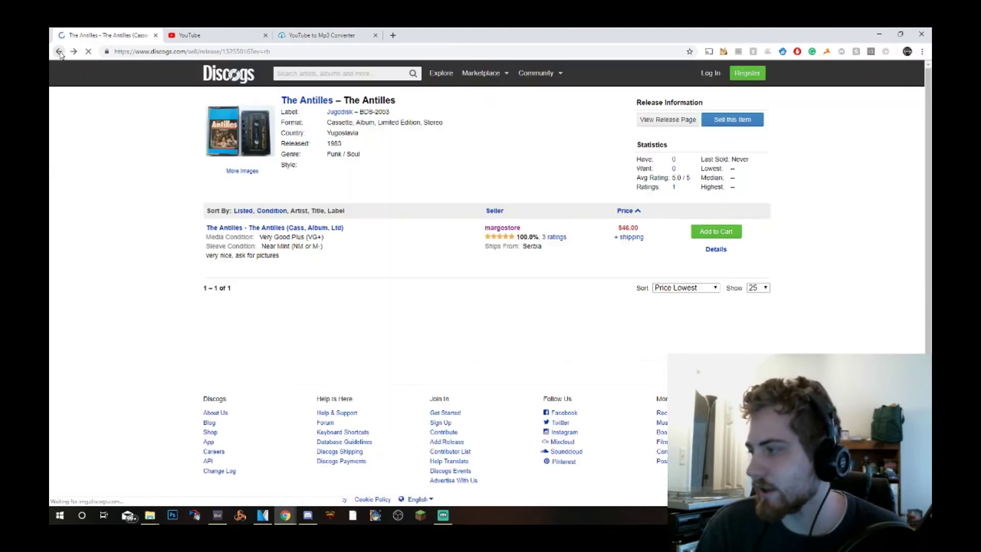
click(59, 51)
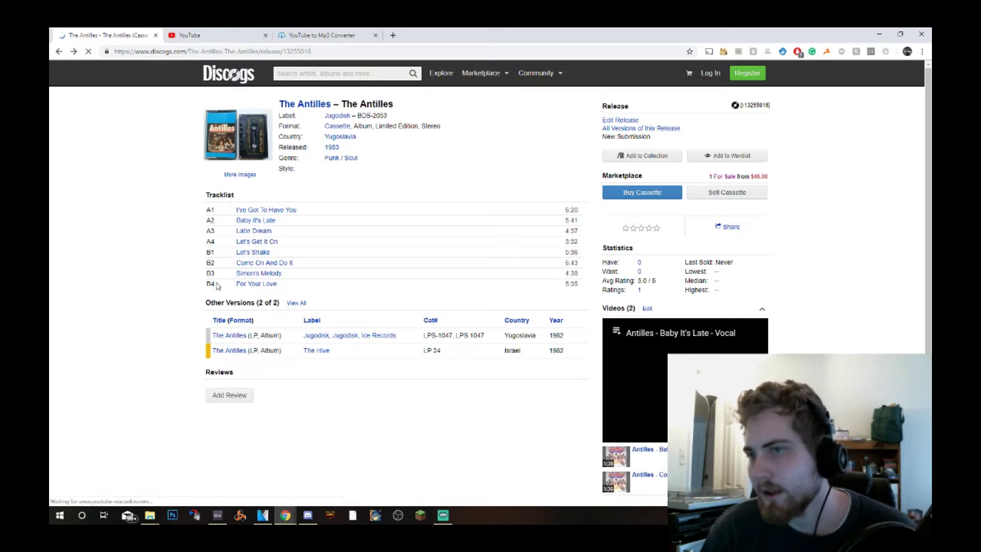
scroll(263, 291, down, 2)
scroll(330, 171, up, 2)
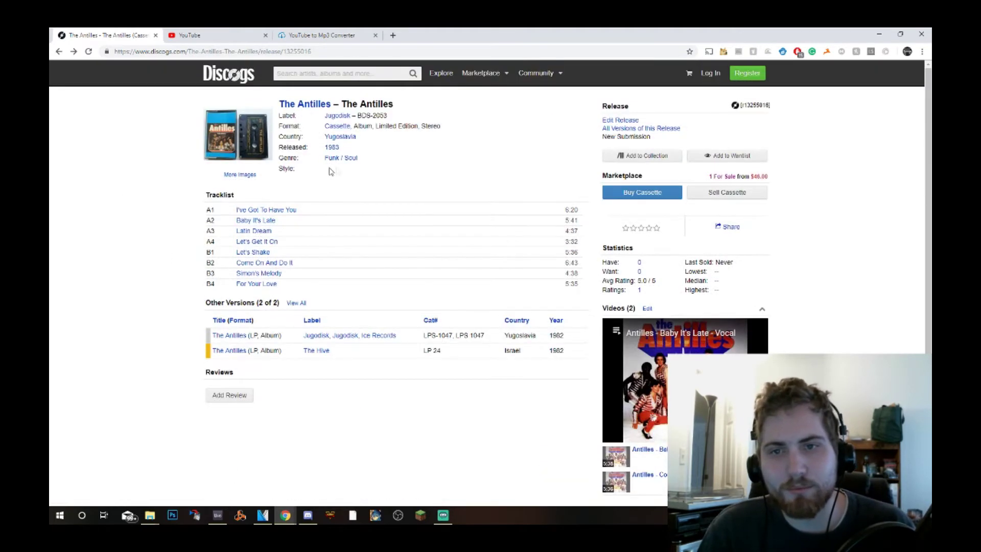
- Search for "clebanoff plays great" and open the all-versions page of Clebanoff Plays Great Songs Of The Continent
click(351, 74)
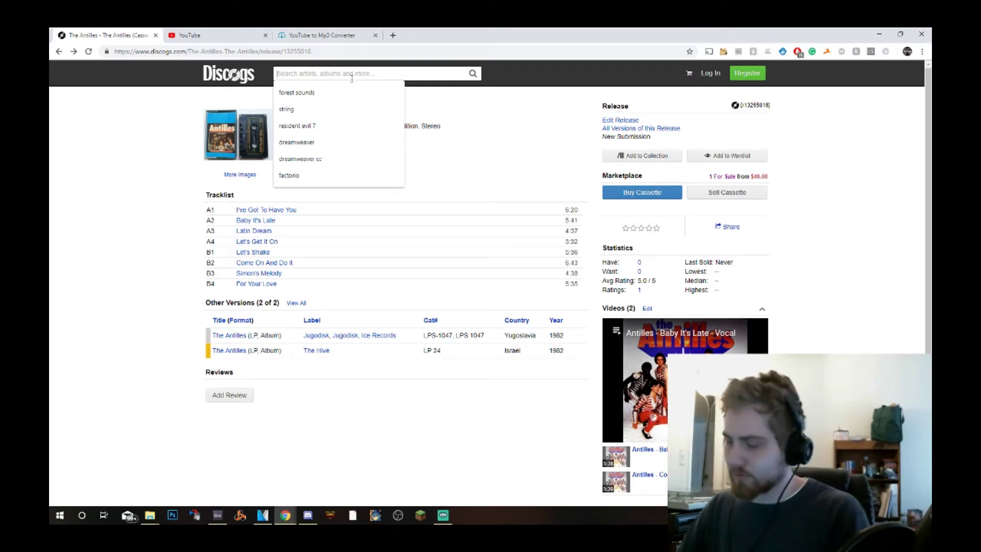
click(314, 75)
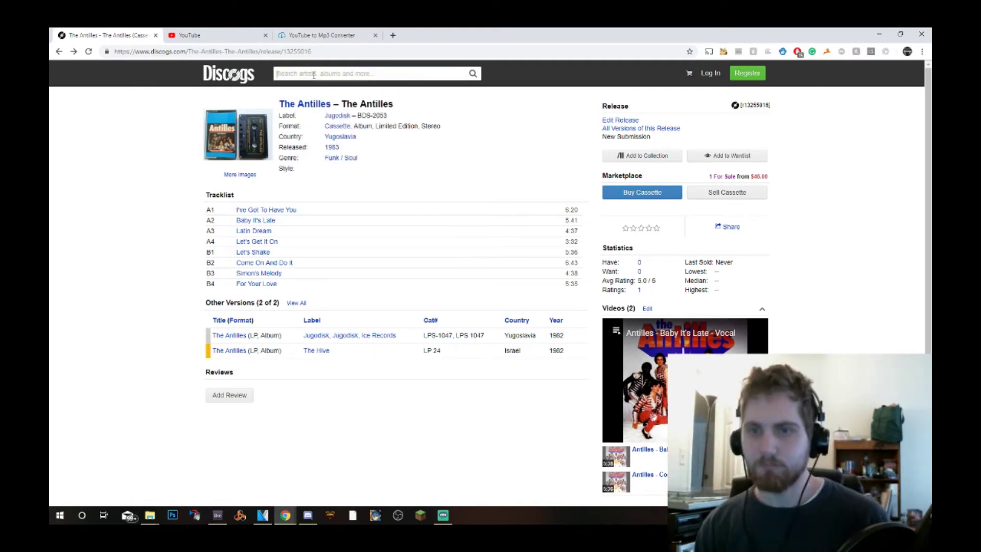
text(clebanoff)
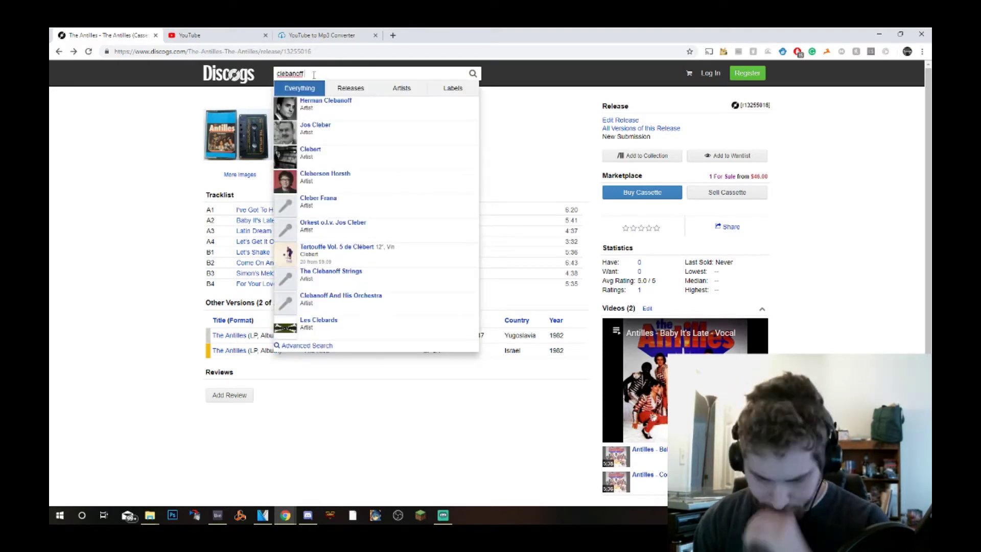
text( plays)
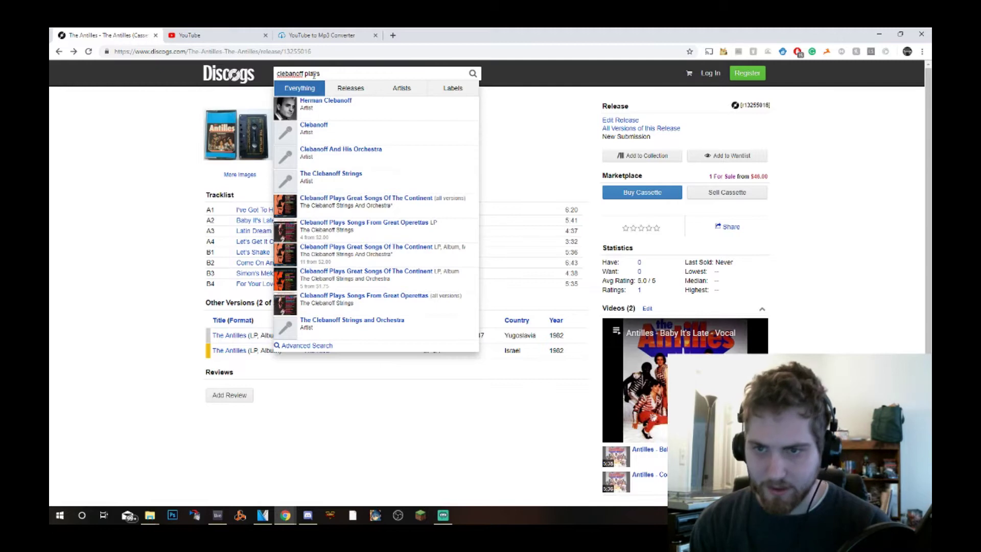
text( great)
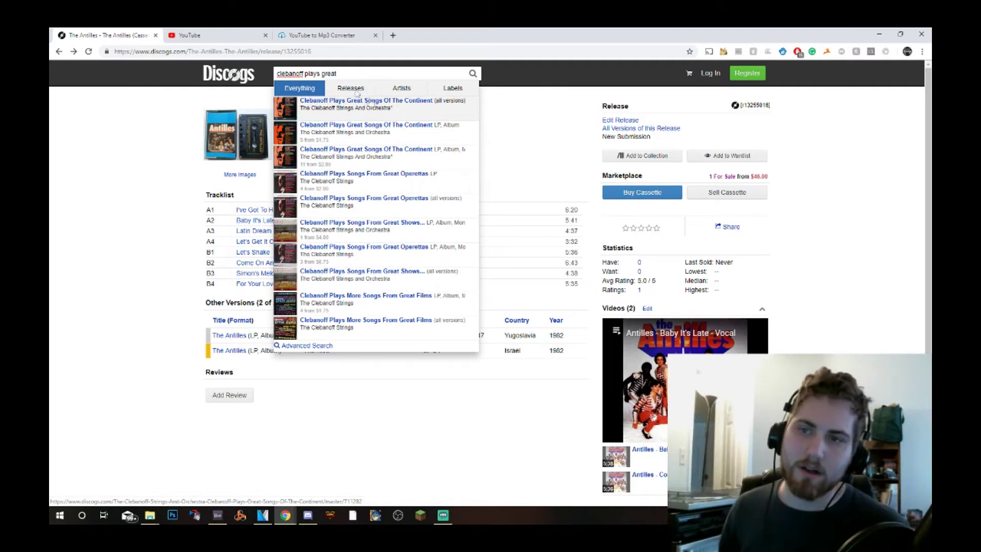
click(405, 108)
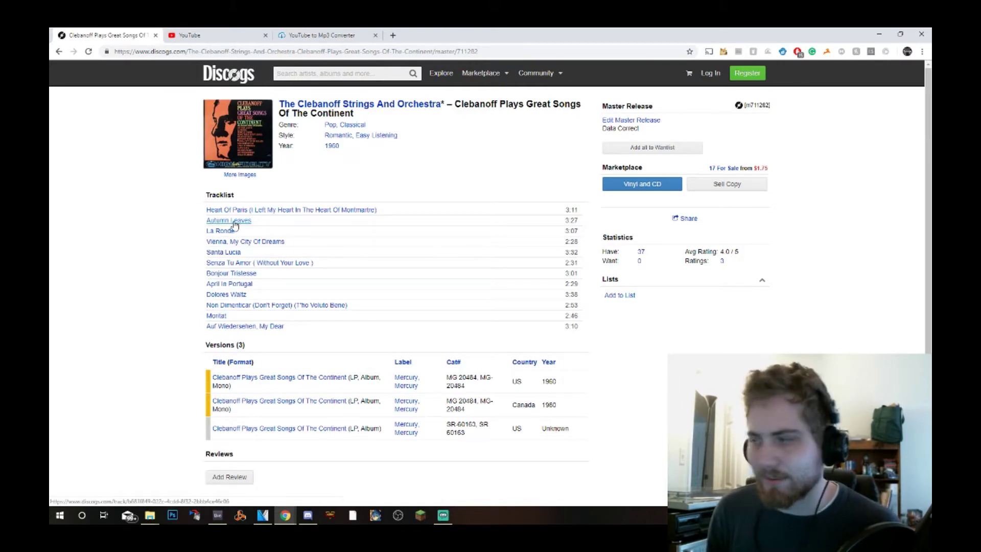
- View the marketplace copies of Clebanoff Plays Great Songs Of The Continent and compare sellers, conditions and prices
click(720, 171)
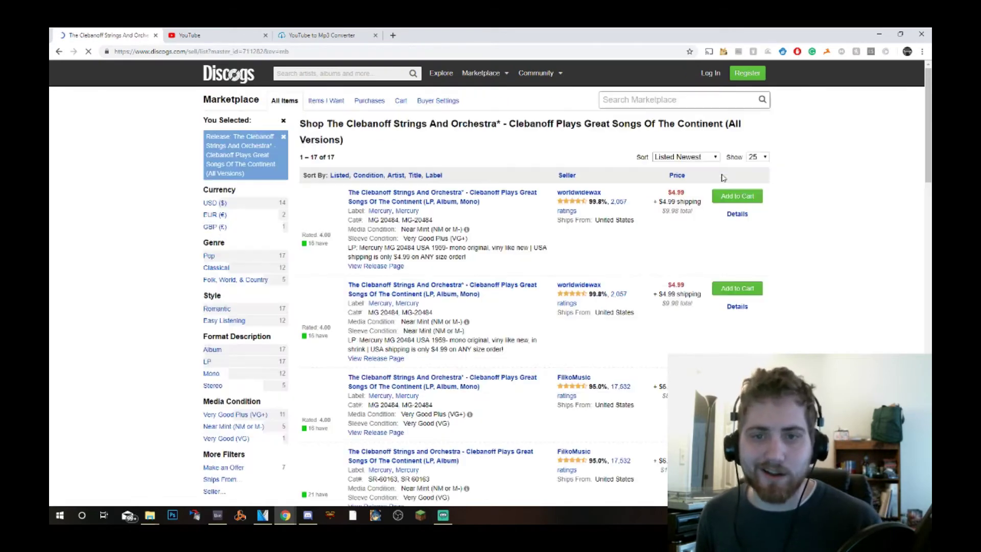
scroll(598, 325, down, 9)
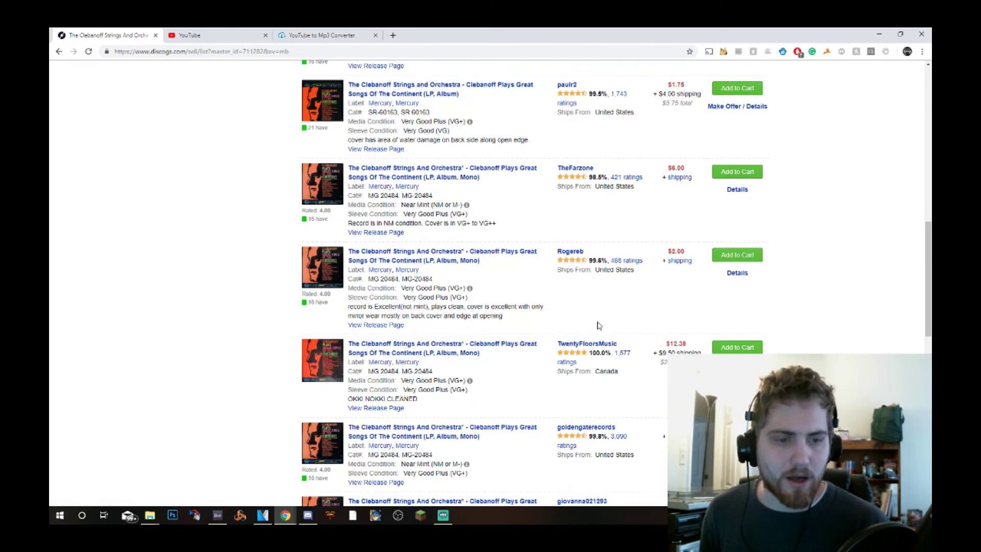
scroll(570, 335, down, 10)
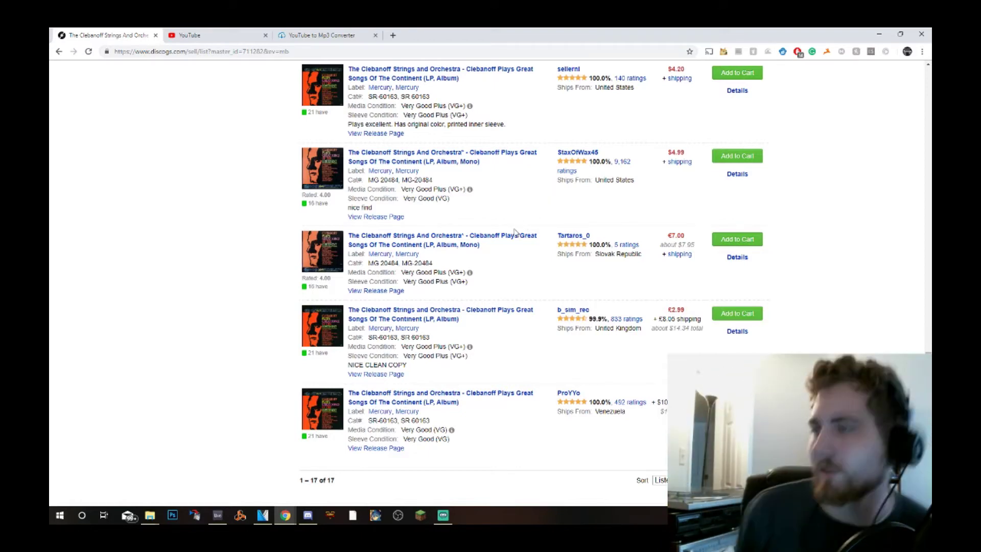
scroll(492, 261, up, 10)
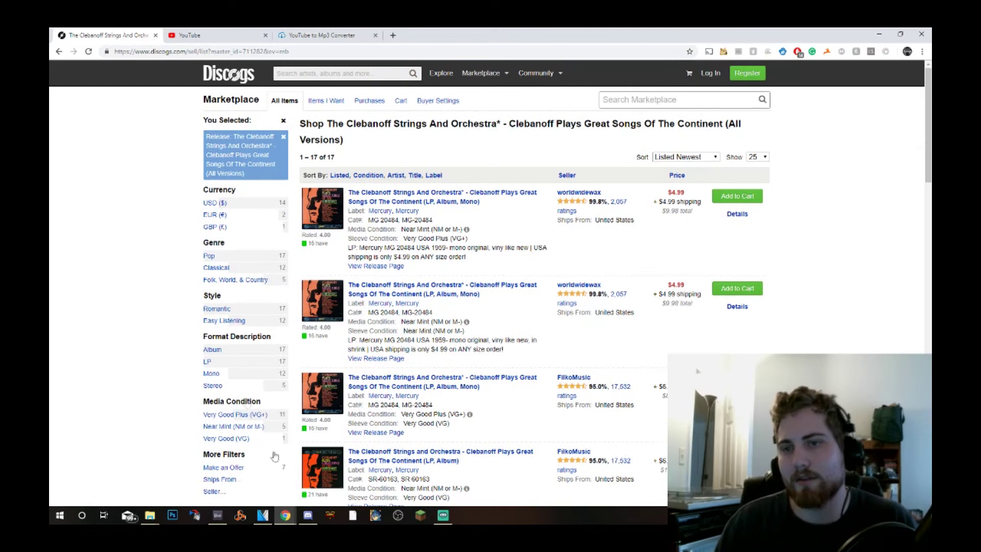
- Go back to the Funk / Soul results and look at the available sort options without changing the order
click(61, 52)
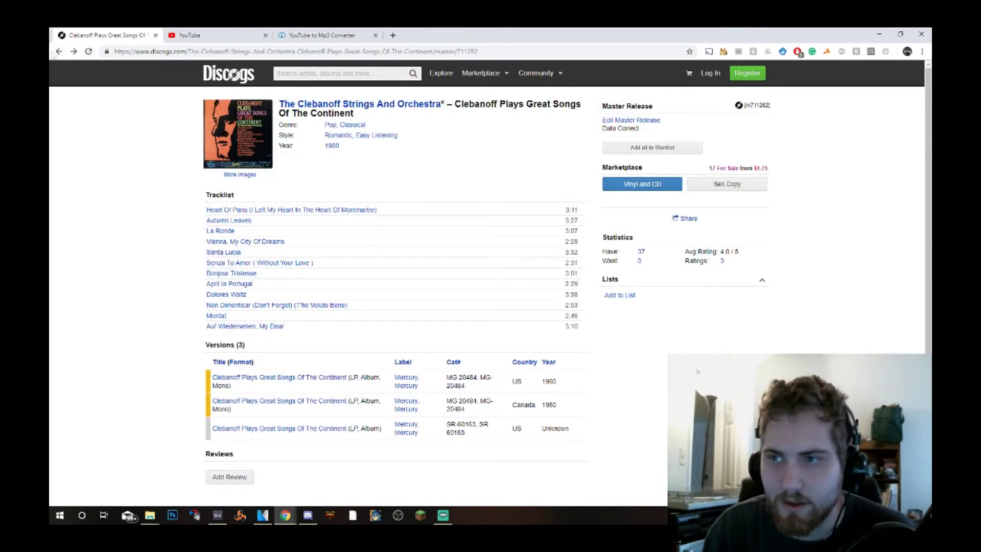
click(59, 52)
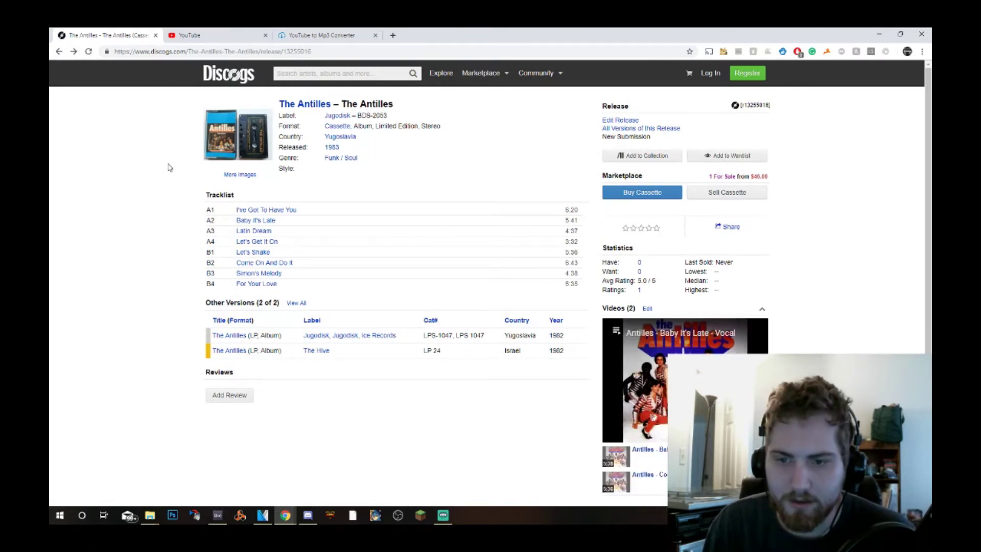
click(59, 52)
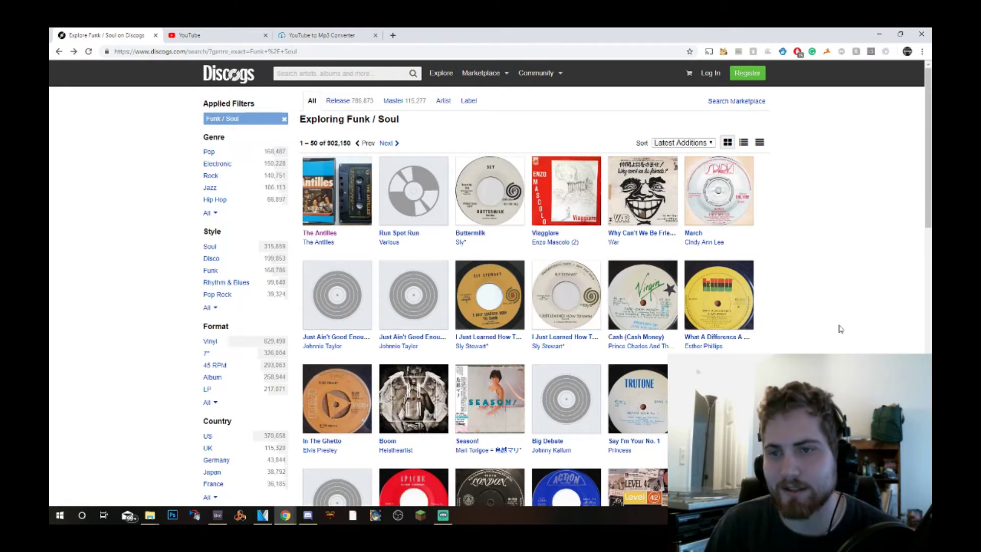
click(683, 143)
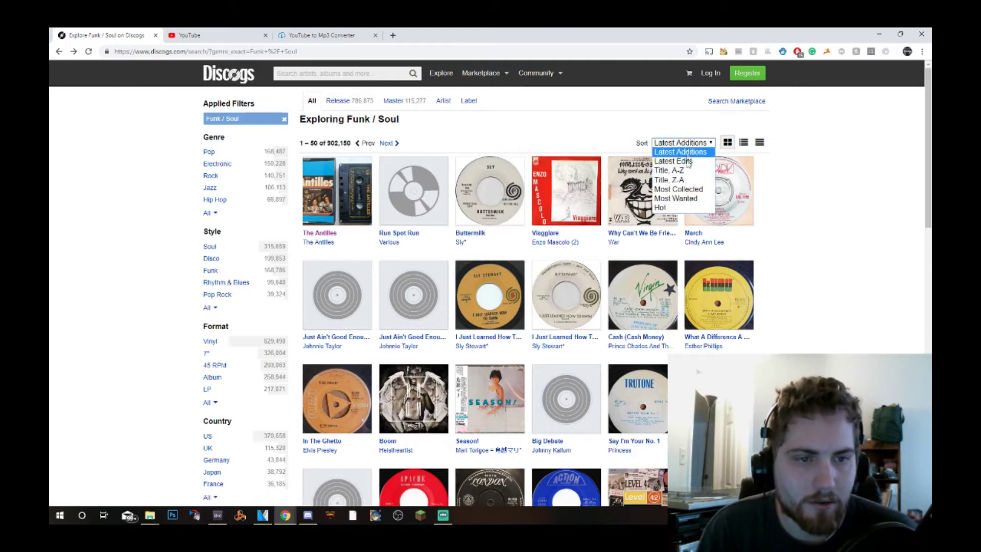
click(824, 209)
- Open the release "Season!" from the Funk / Soul results in a new browser tab
scroll(692, 152, down, 9)
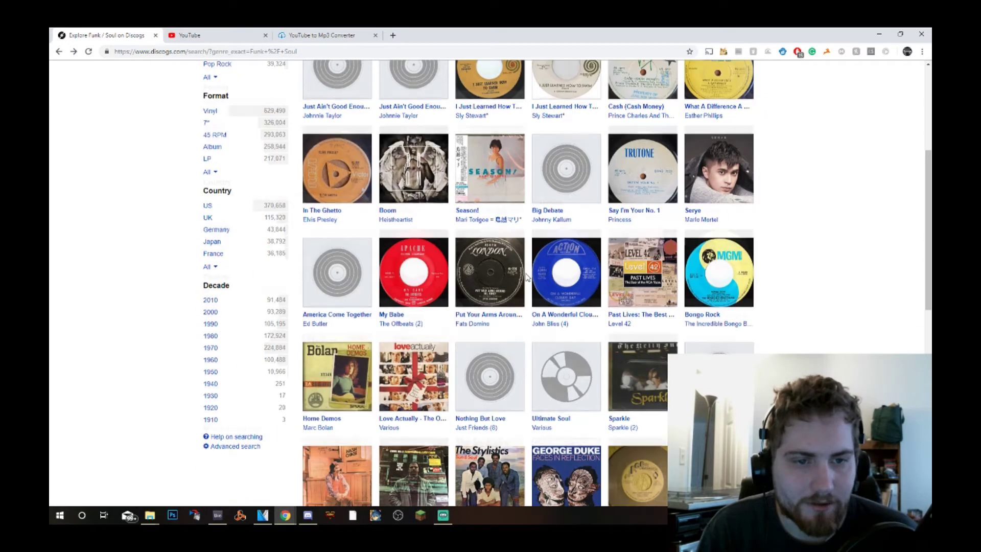
scroll(733, 234, up, 5)
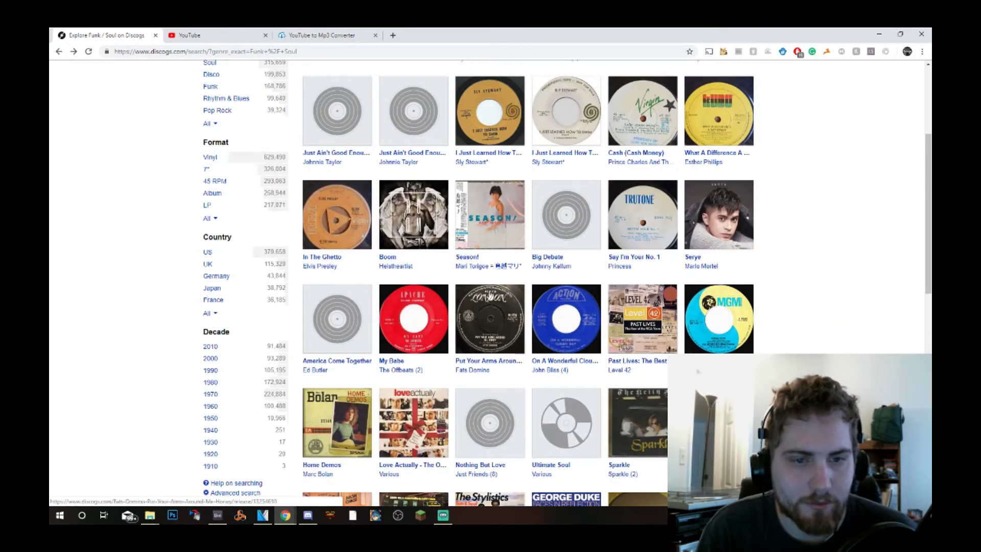
right_click(475, 256)
click(495, 265)
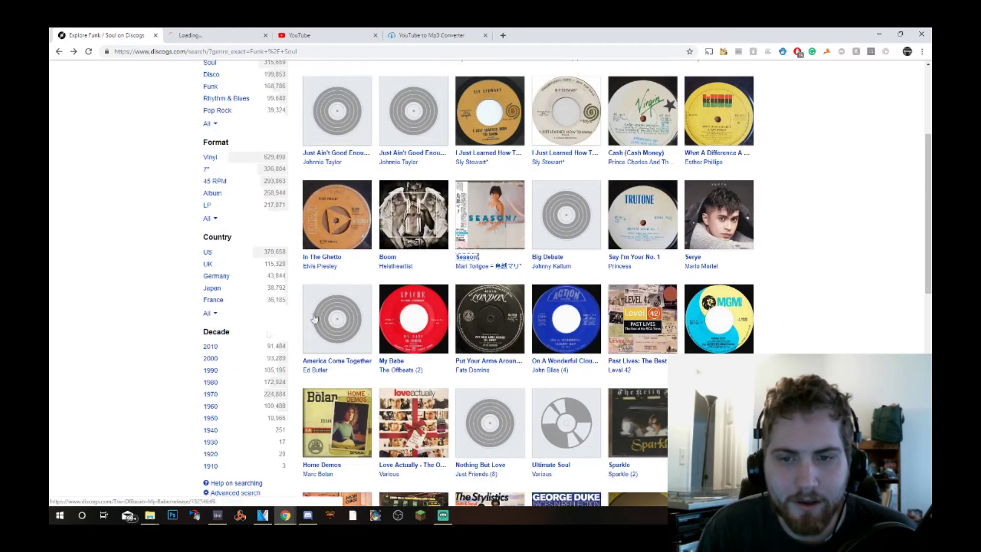
- Skim the rest of the first page of Funk / Soul results and go to the second page
scroll(378, 339, down, 8)
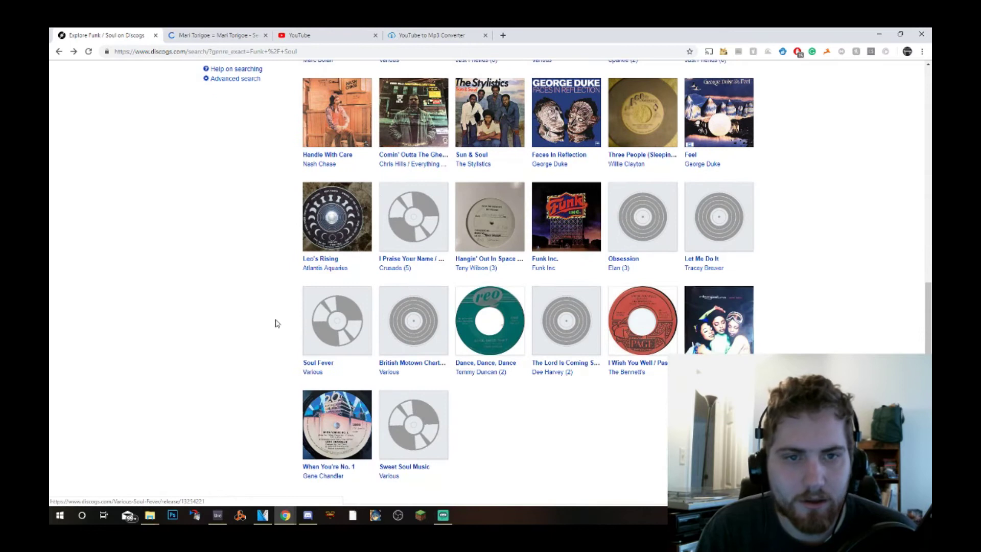
scroll(276, 322, down, 3)
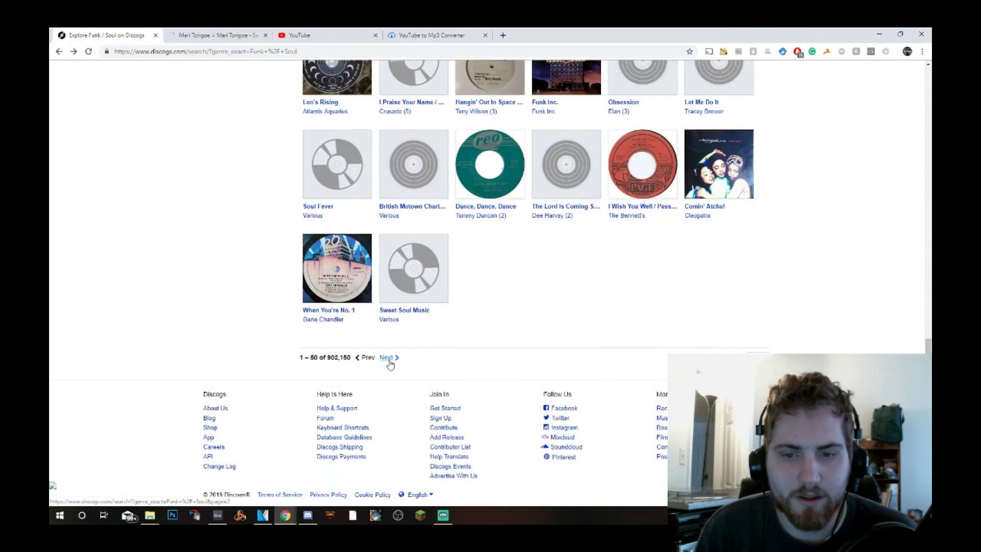
click(388, 359)
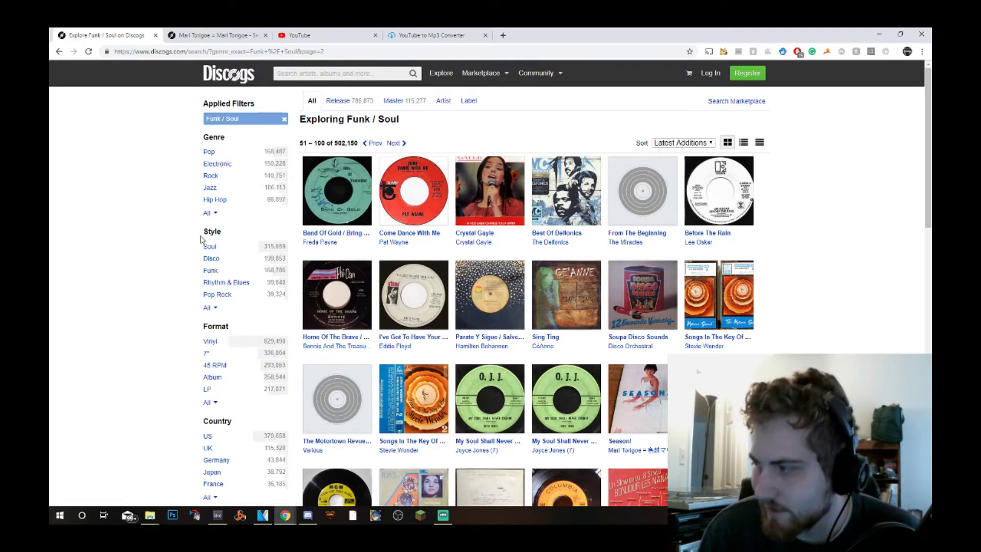
- Browse the second page of Funk / Soul results and open Arthur Conley's "Sweet Soul Music" in a new browser tab
scroll(145, 232, down, 5)
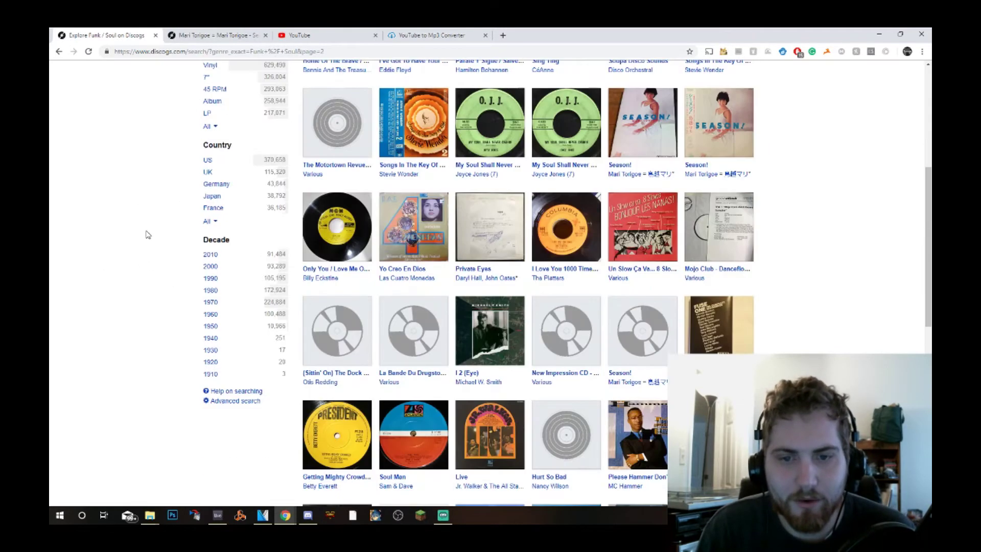
scroll(163, 228, down, 7)
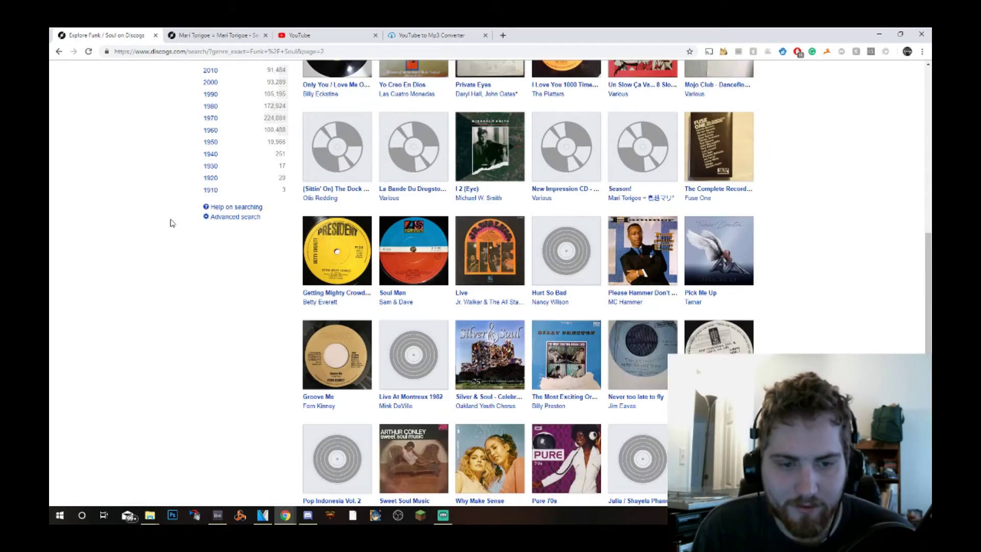
scroll(218, 335, down, 2)
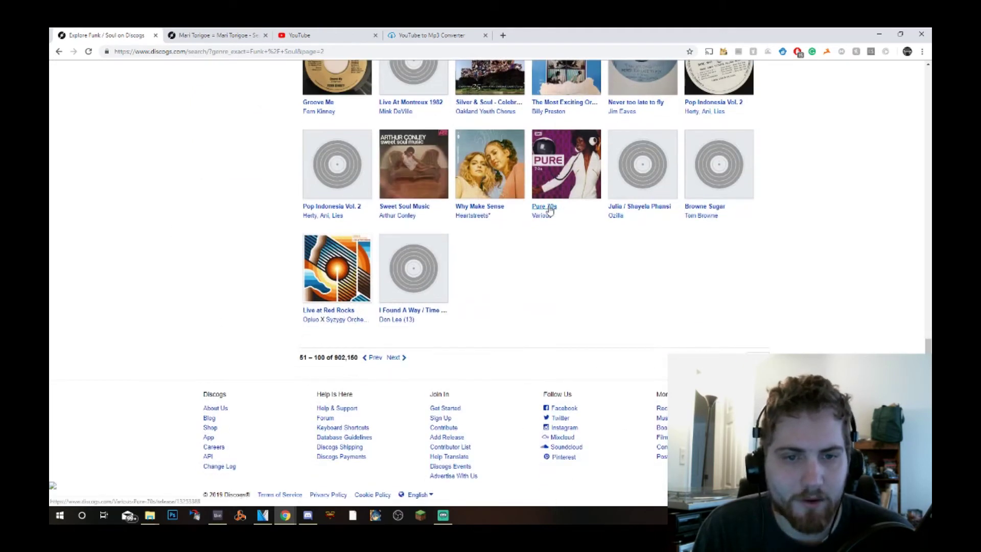
scroll(546, 220, up, 4)
right_click(409, 391)
click(431, 396)
- Go to the third page of Funk / Soul results and look over its first releases
scroll(440, 398, down, 4)
click(393, 358)
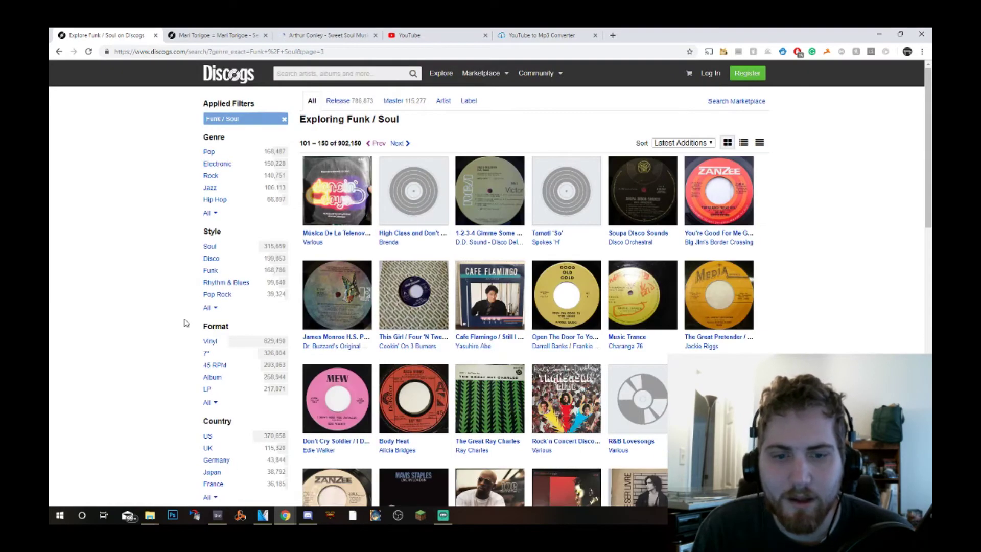
scroll(271, 378, down, 2)
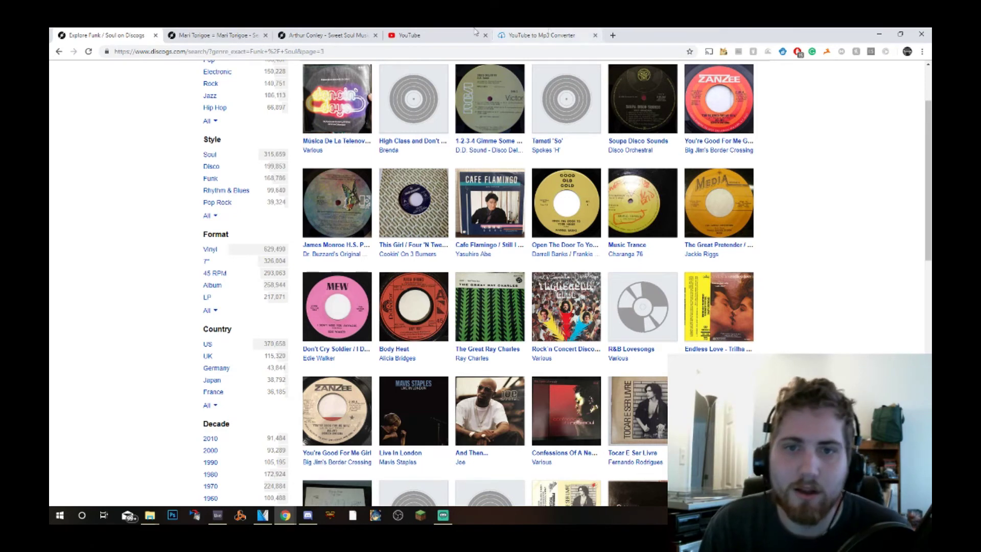
- Switch to YouTube, expand the list of saved playlists and open the "bangers" playlist
click(327, 35)
click(428, 34)
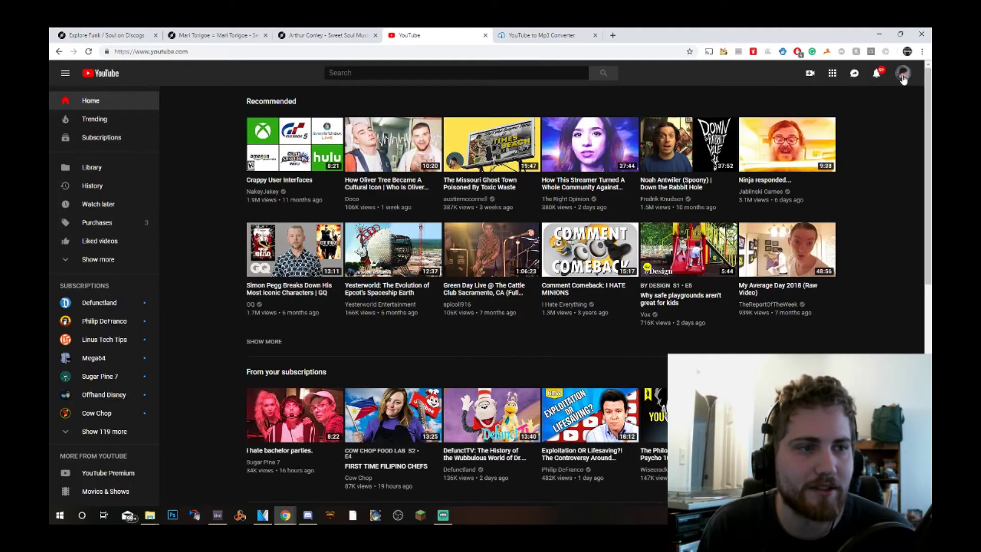
click(903, 75)
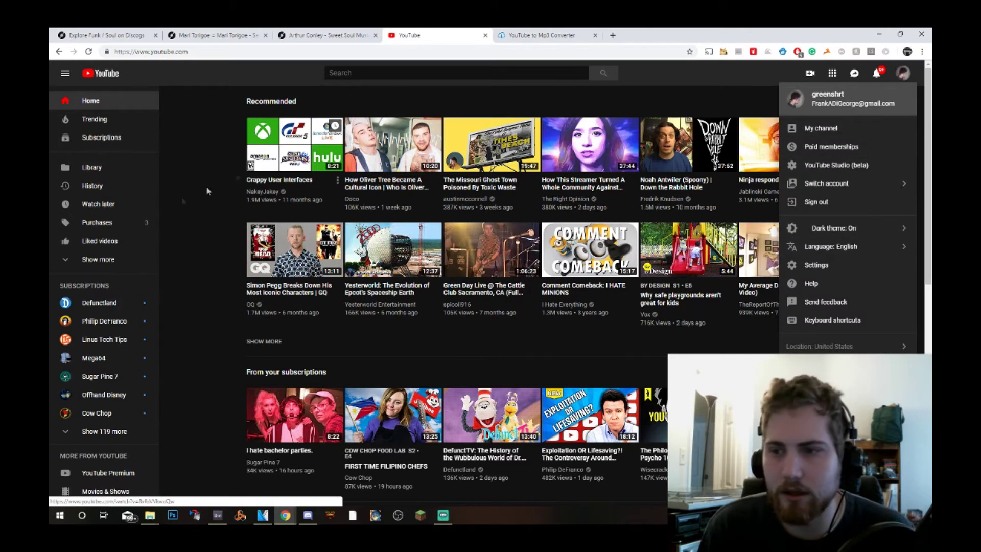
click(100, 259)
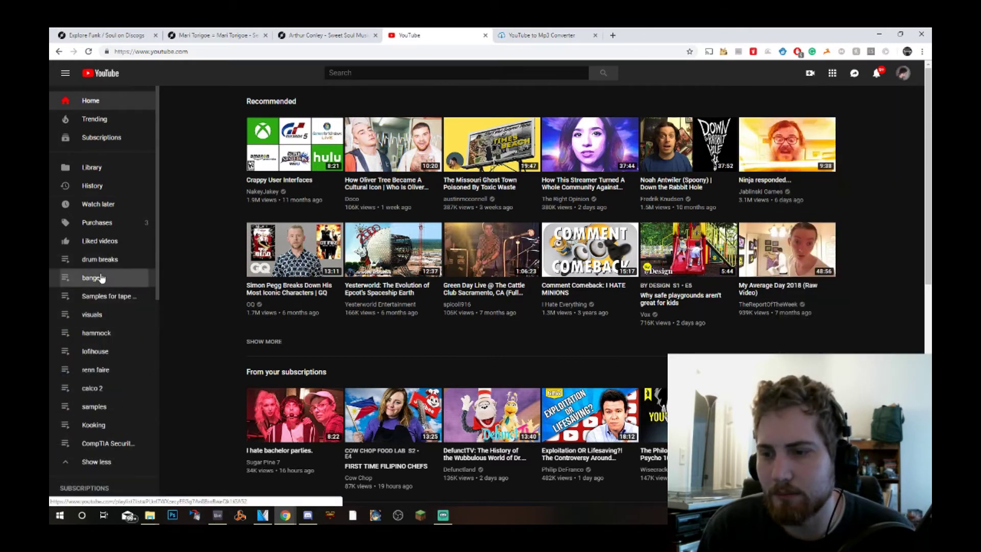
click(101, 278)
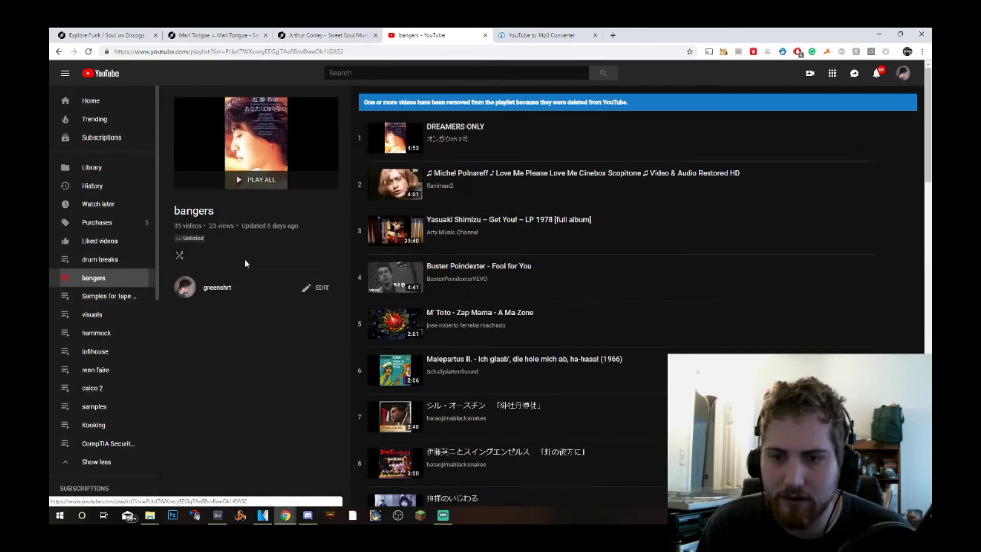
- Look through the videos saved in the "bangers" playlist down to the end and back up
scroll(548, 217, down, 4)
scroll(547, 217, down, 20)
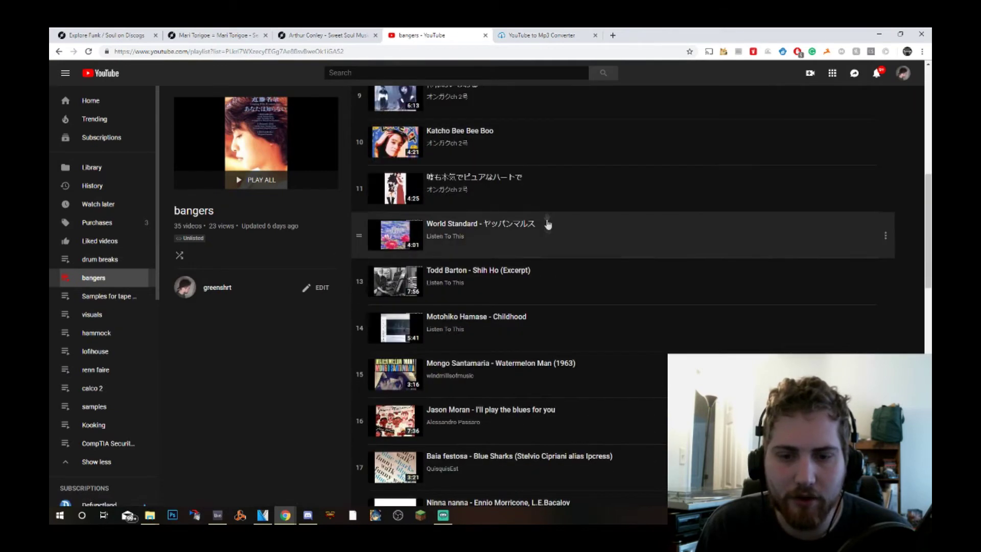
scroll(587, 262, down, 1)
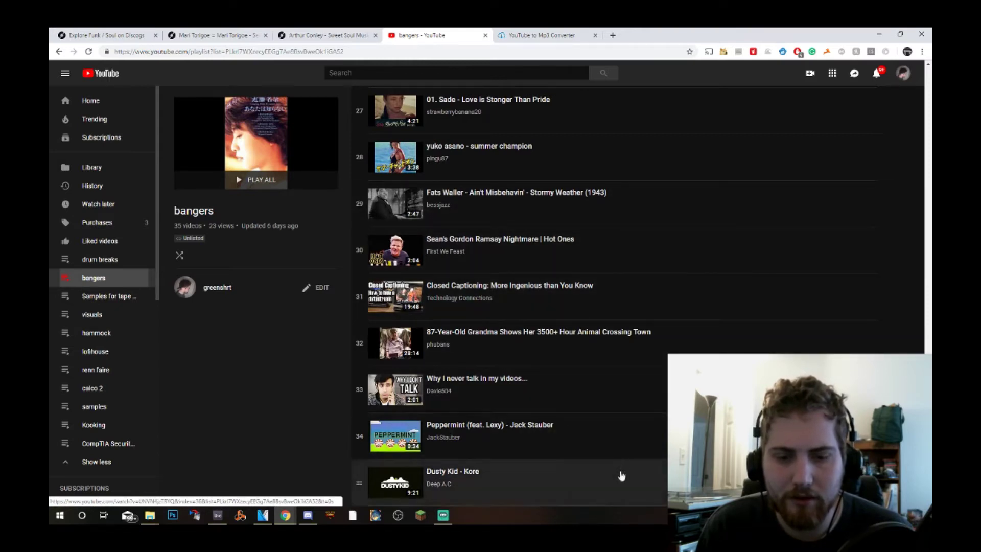
scroll(540, 398, up, 6)
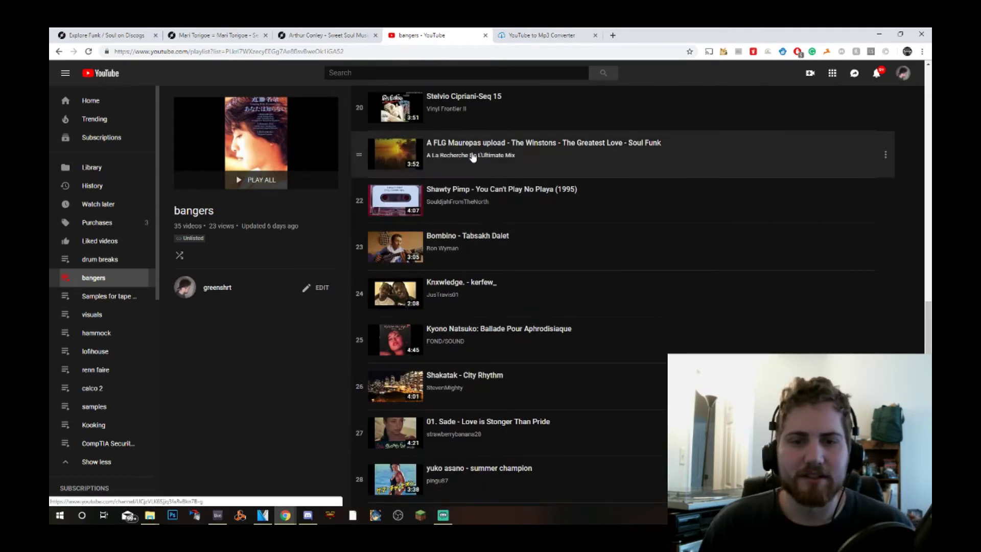
scroll(540, 293, up, 7)
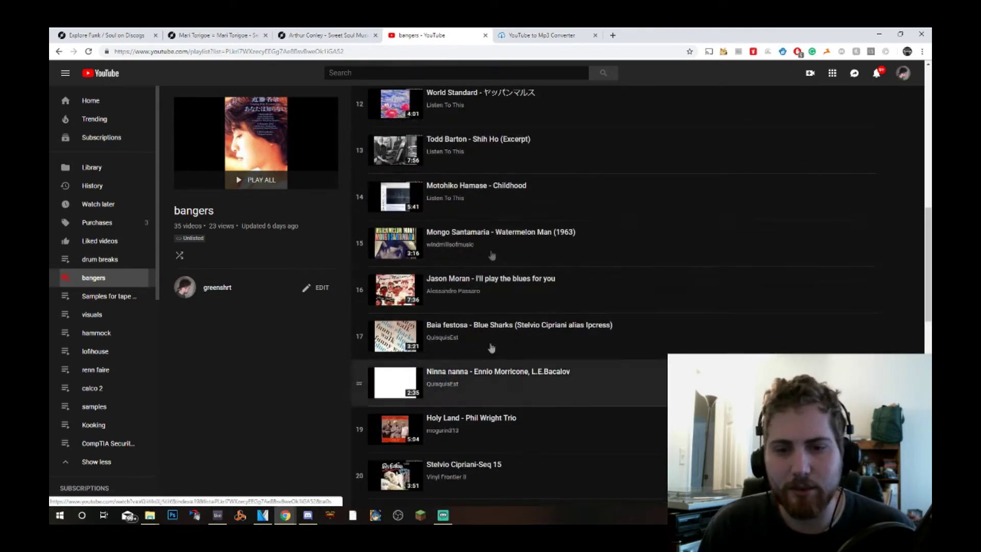
- Return to the third page of Discogs results and open Honey Cone's "Take Me With You" in a new browser tab
key(ctrl+shift+Tab)
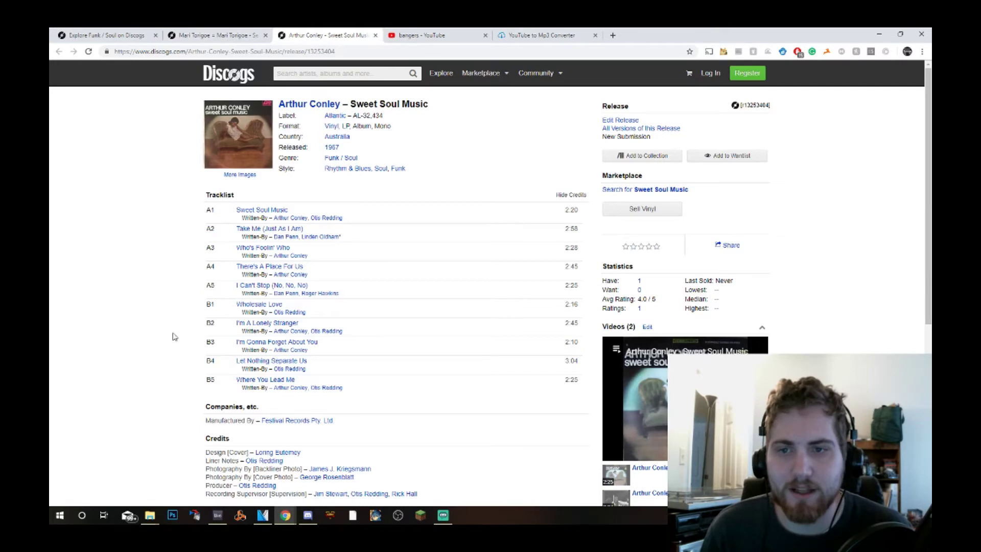
key(ctrl+shift+Tab)
key(ctrl+shift+Tab)
scroll(306, 281, down, 3)
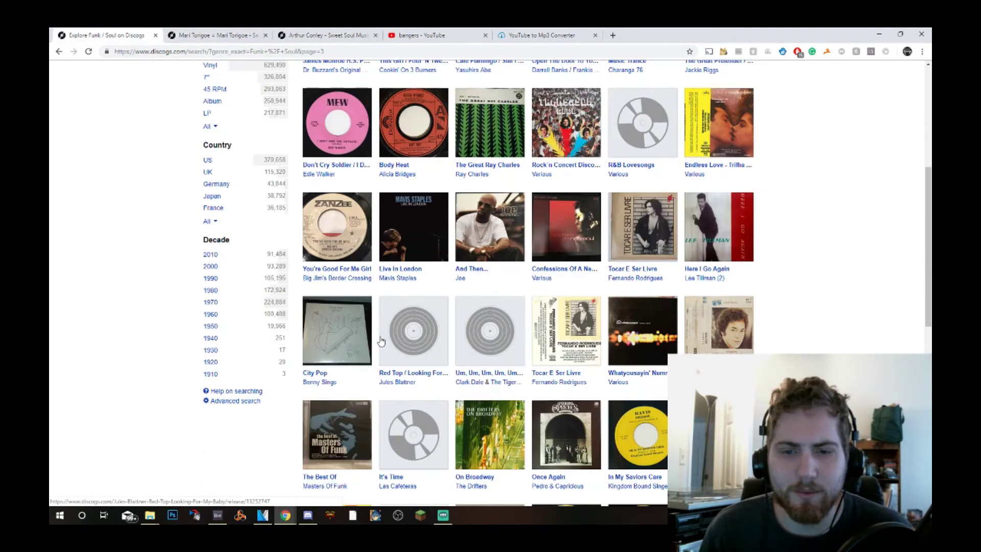
scroll(377, 332, down, 10)
scroll(213, 342, up, 10)
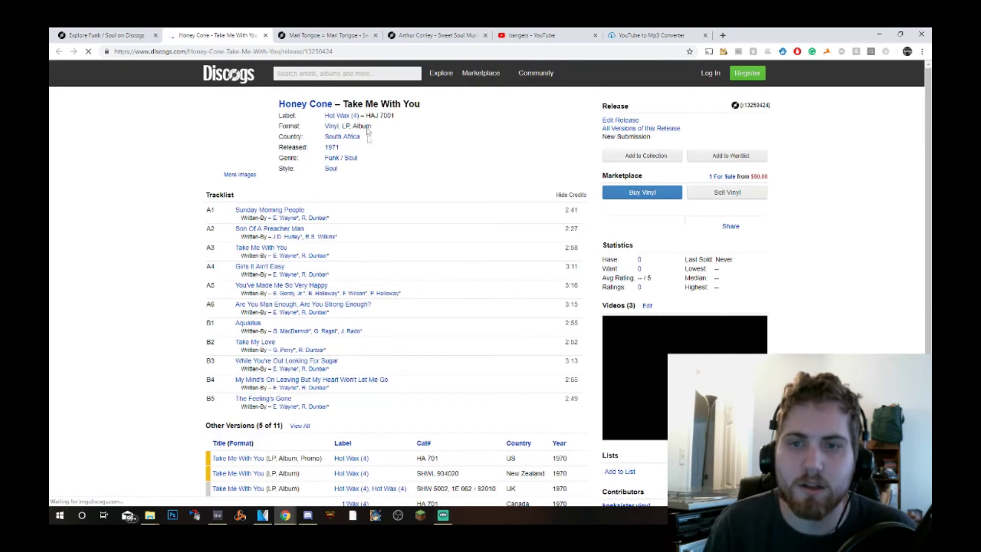
- Copy the artist and title from the Honey Cone release page and search YouTube for "Honey Cone – Take Me With You"
drag(424, 105, 277, 105)
key(ctrl+c)
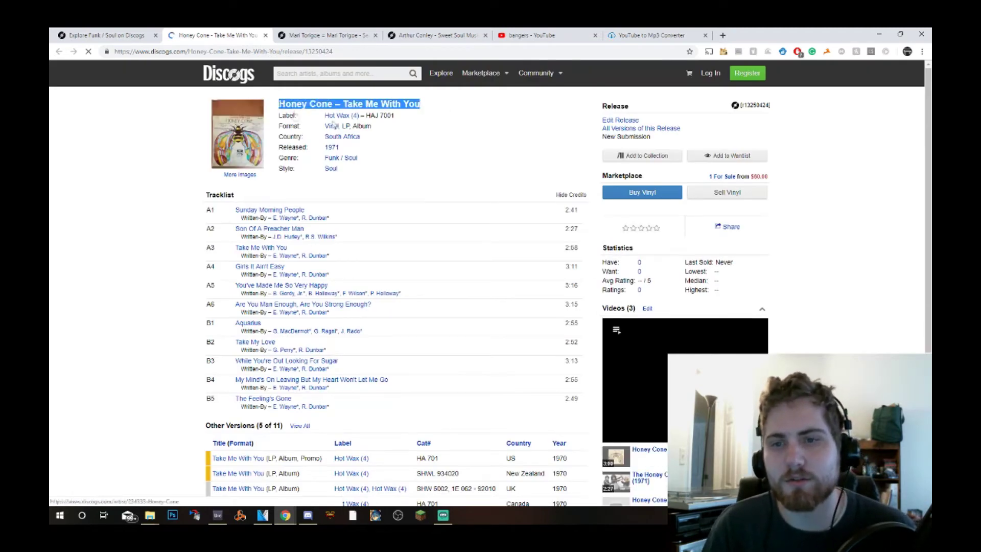
click(580, 33)
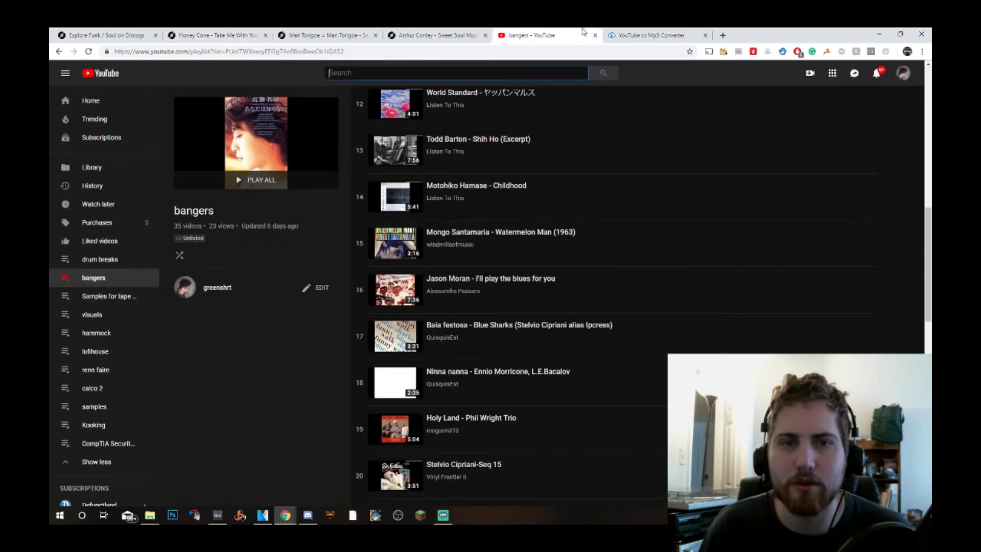
key(ctrl+v)
key(Return)
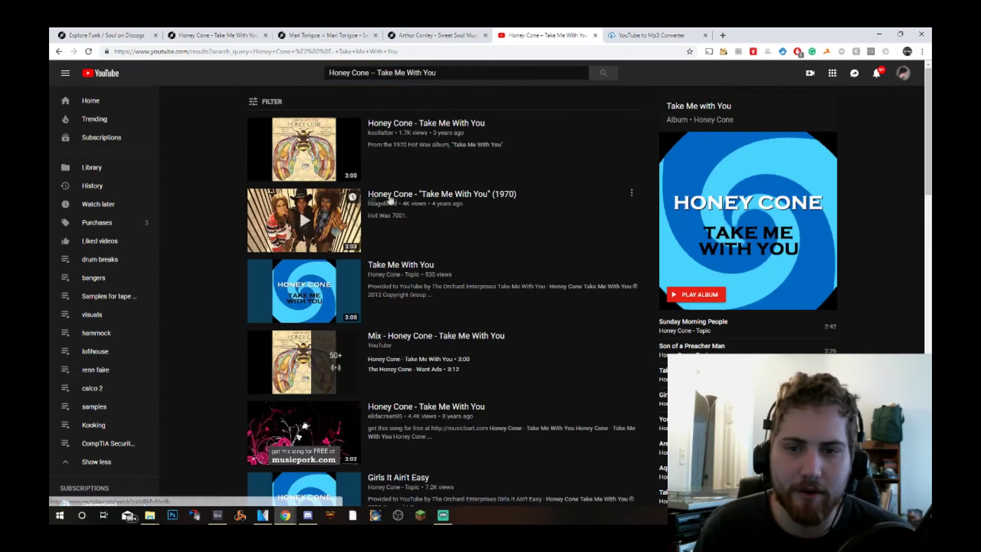
- Play the first "Honey Cone - Take Me With You" video in the search results and glance over its page
click(308, 164)
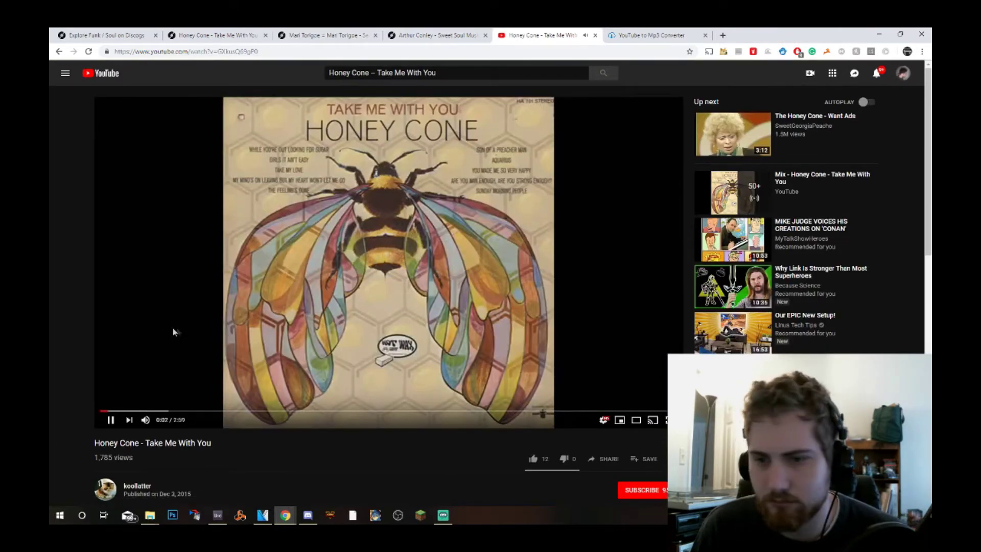
scroll(175, 446, down, 5)
scroll(175, 447, up, 5)
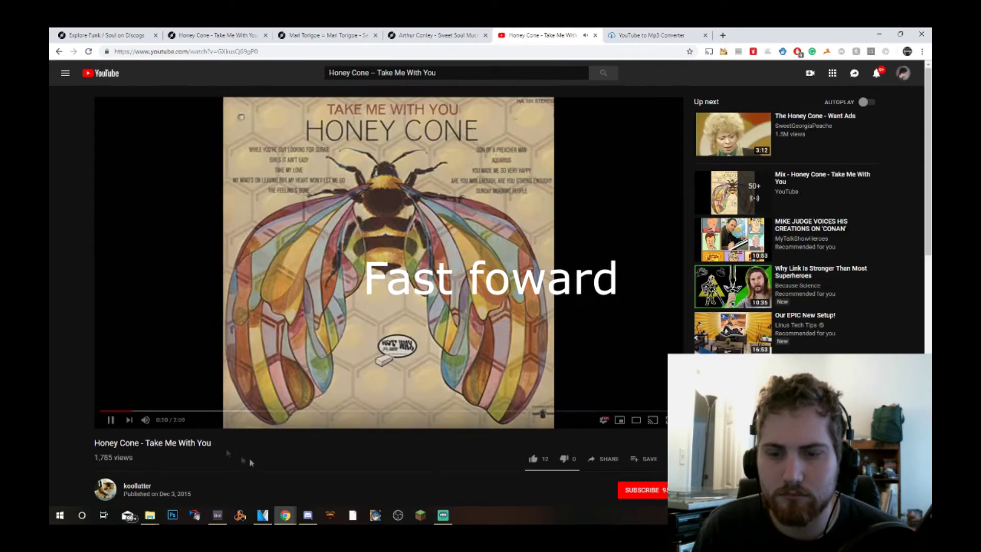
- Open the YouTube home page in a new browser tab while staying on the Honey Cone video
right_click(113, 73)
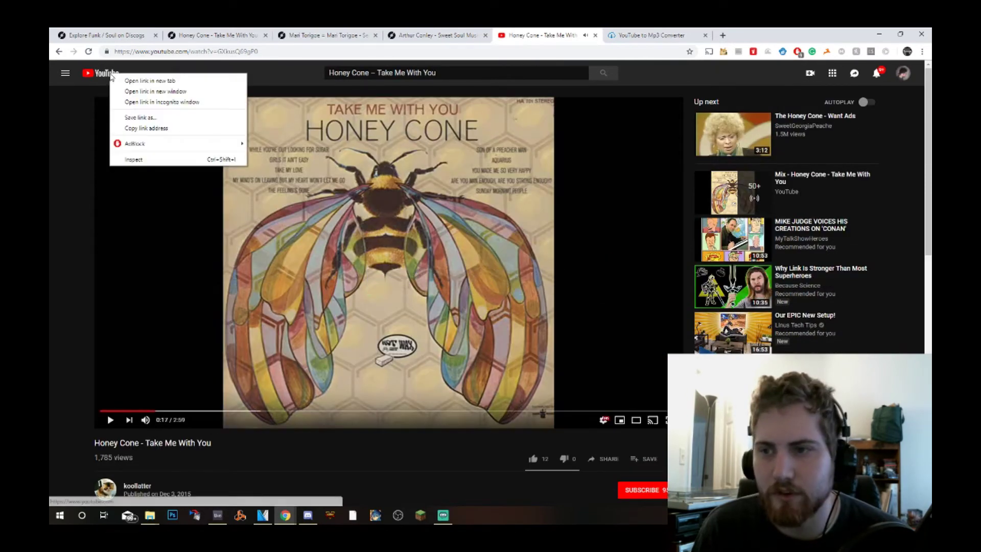
click(129, 81)
click(114, 383)
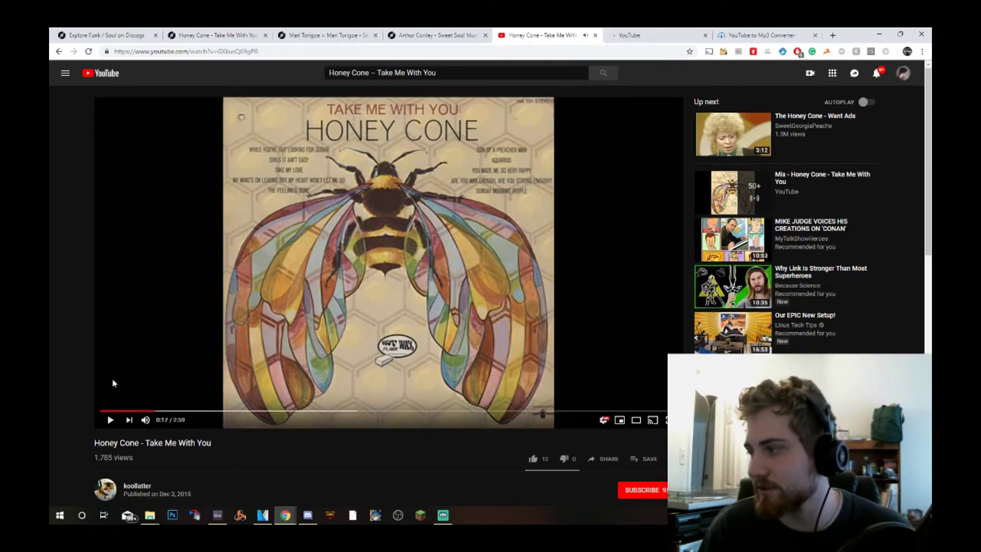
- Rewind the Honey Cone video to the start, raise the volume to maximum, play the opening seconds and pause it
click(101, 411)
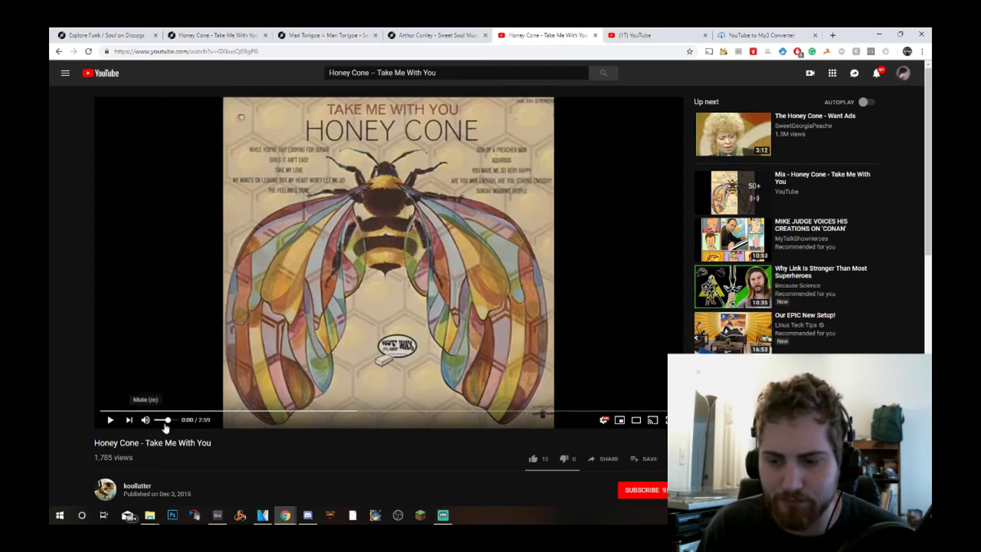
drag(167, 419, 175, 419)
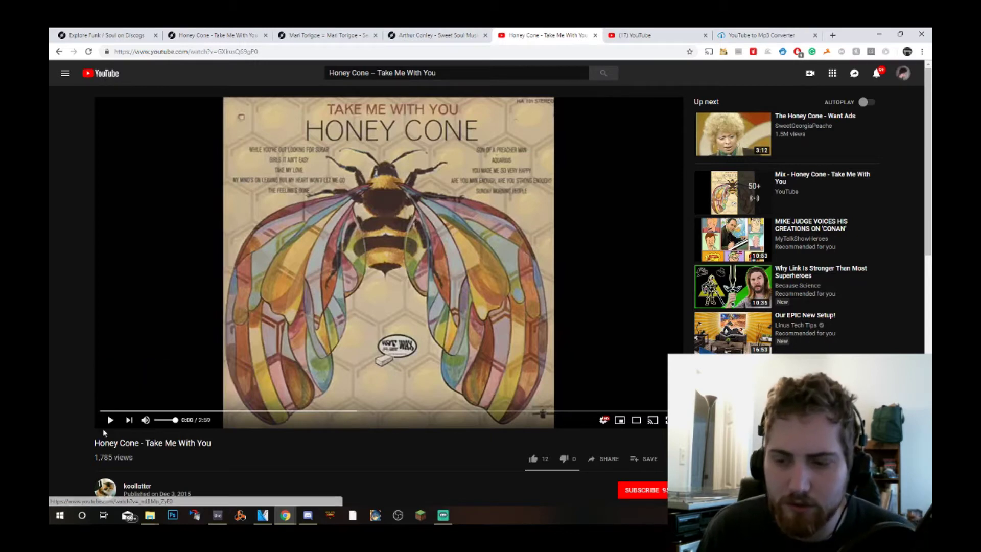
click(109, 420)
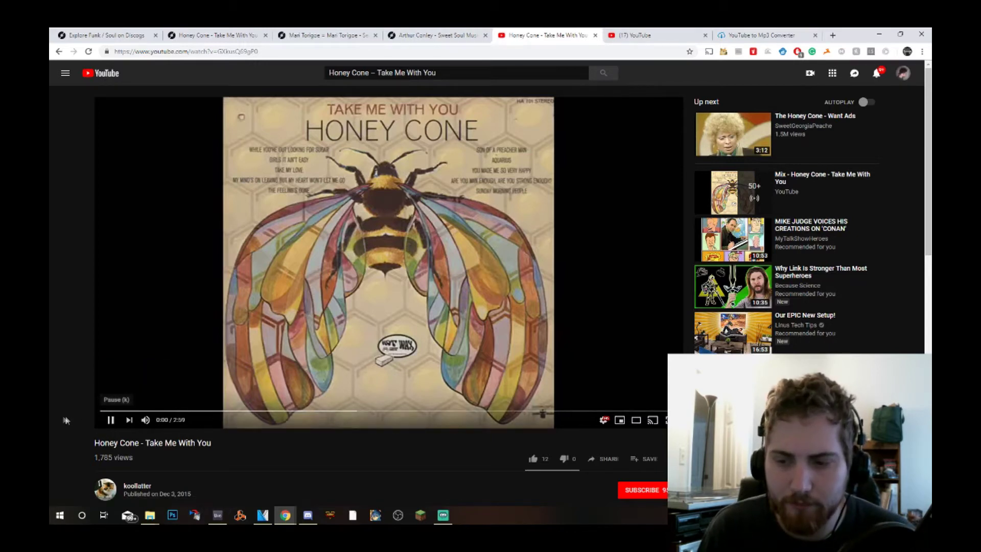
click(109, 420)
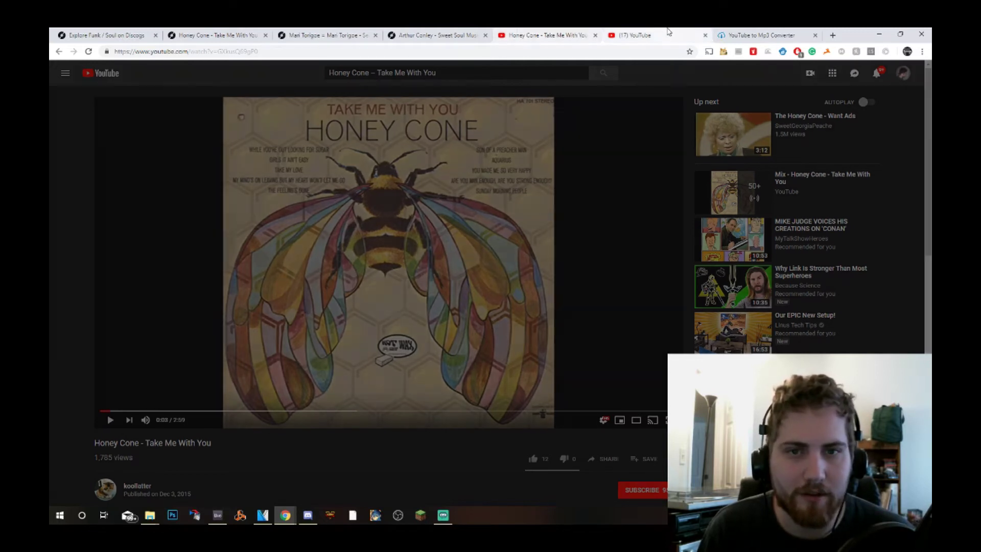
- Copy the artist and title heading from the Discogs release page of Mari Torigoe's "Season!"
click(654, 35)
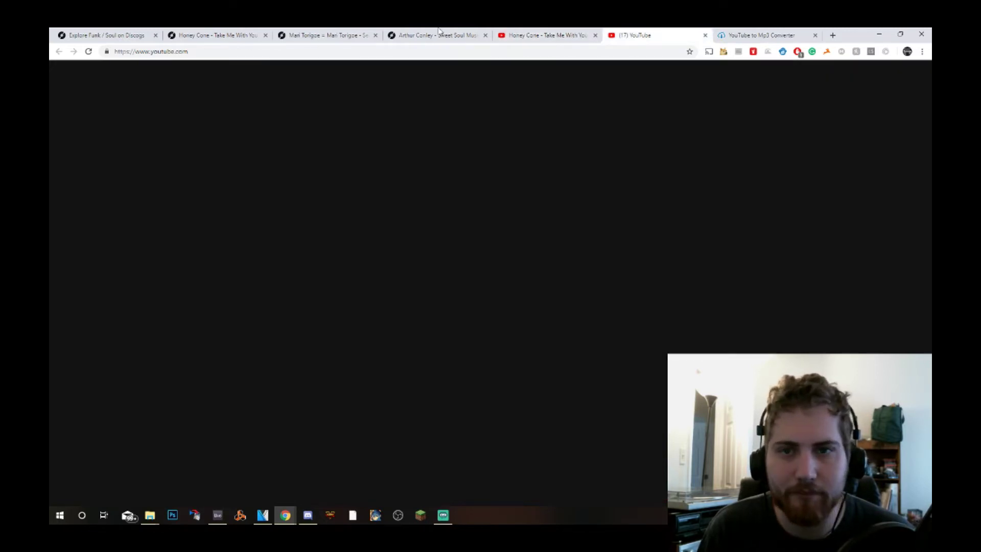
click(440, 36)
click(330, 35)
drag(411, 103, 276, 97)
key(ctrl+c)
- Search the second YouTube tab for "Mari Torigoe = 鳥越マリ* – Season!" and play "夏のパラダイス - Mari Torigoe (1984)"
click(633, 35)
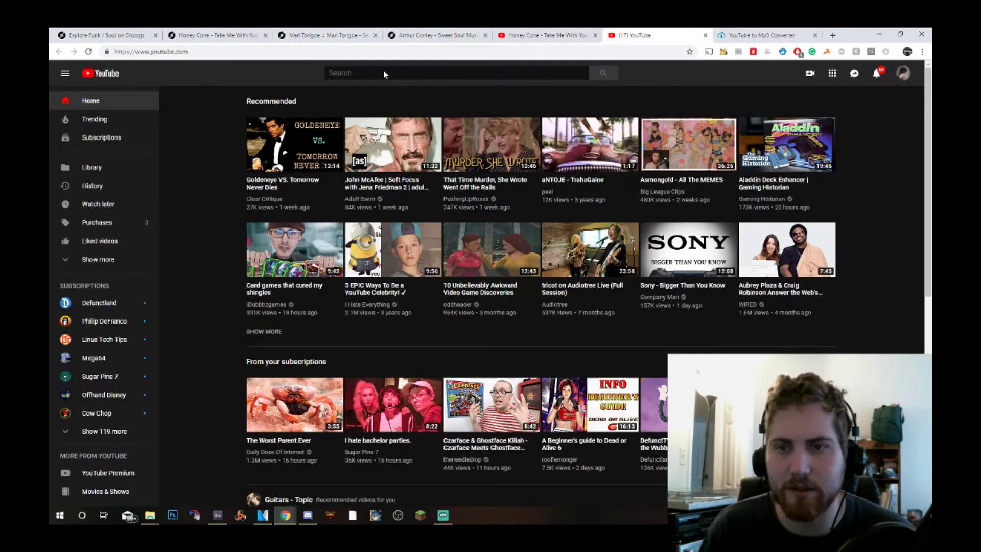
click(386, 73)
key(ctrl+v)
key(Return)
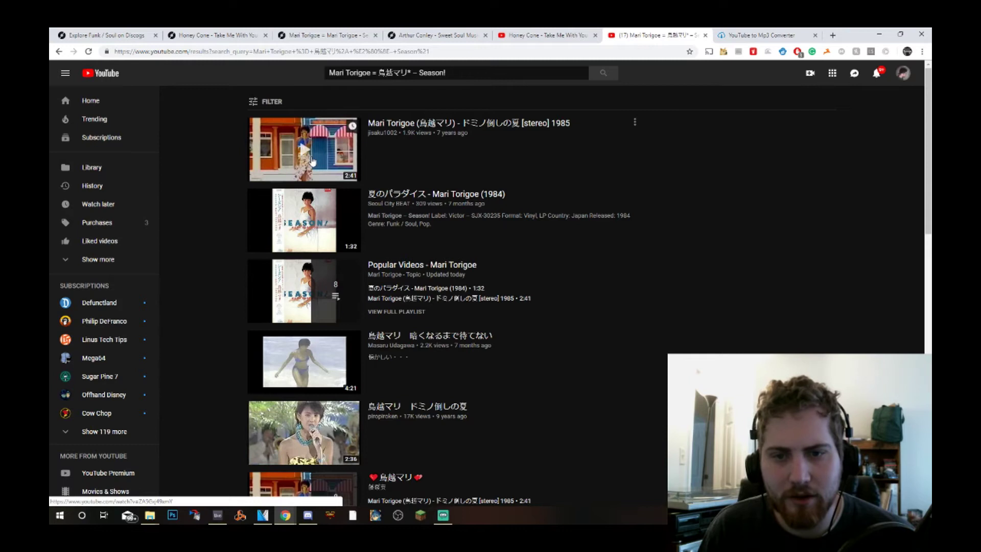
click(304, 220)
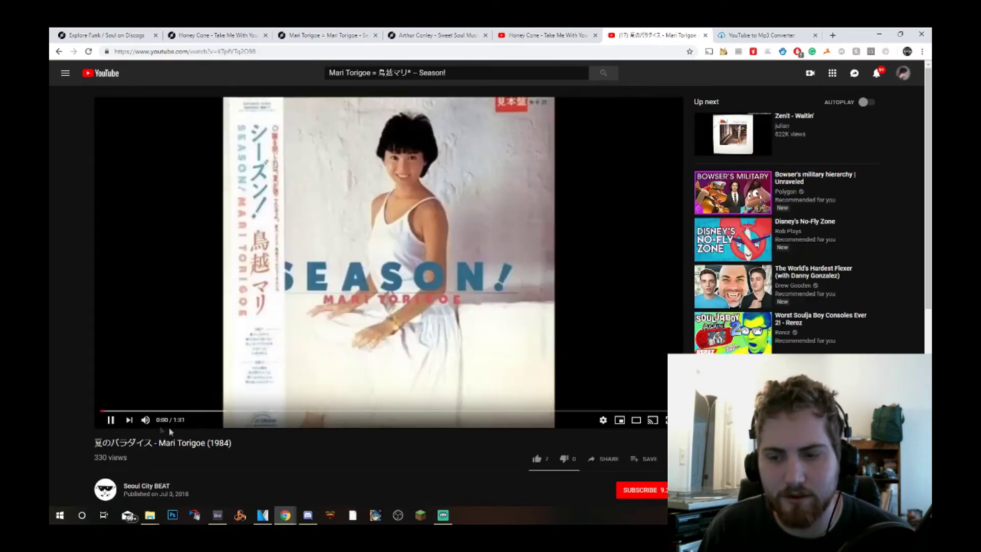
mouse_move(163, 430)
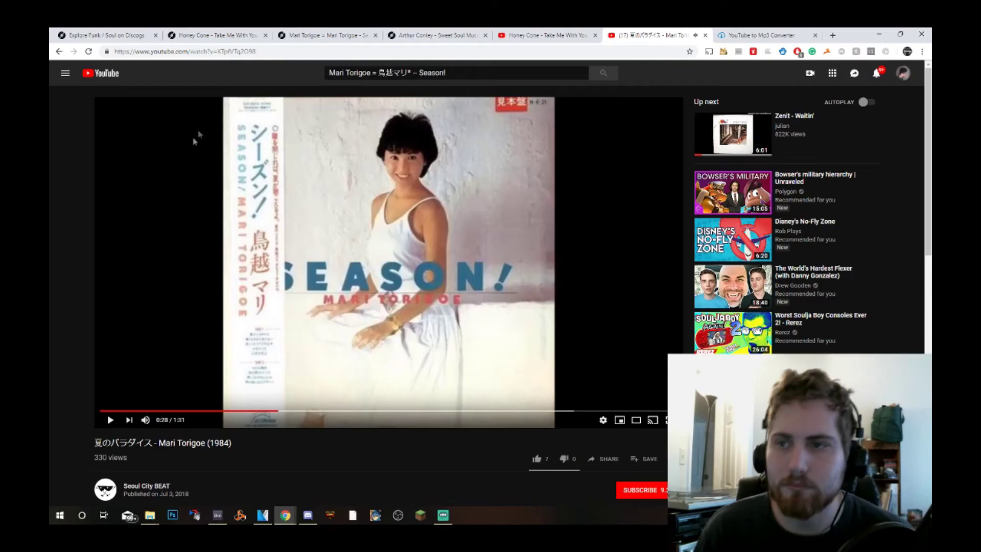
- Copy the artist and title heading from the Discogs release page of Arthur Conley's "Sweet Soul Music"
click(435, 35)
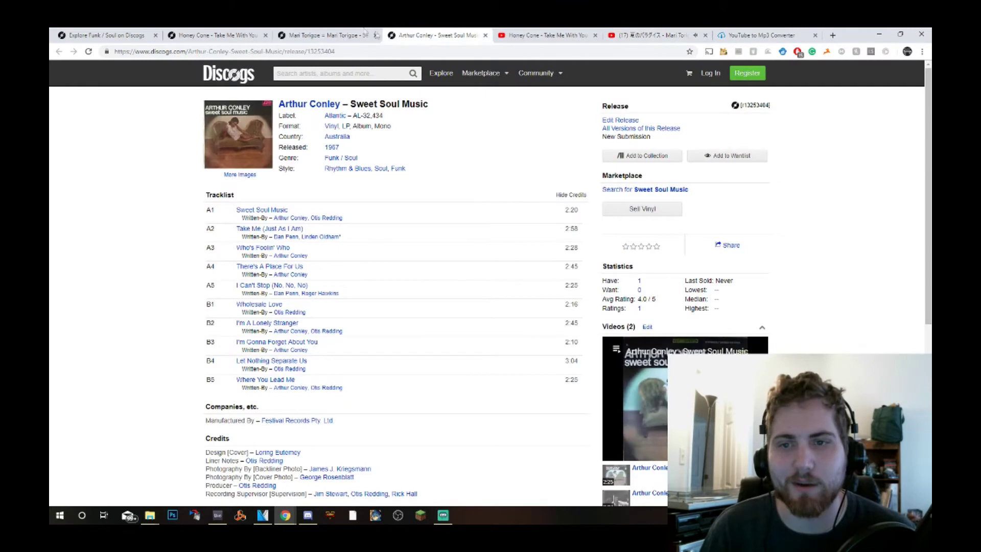
click(327, 34)
click(434, 35)
drag(449, 101, 280, 104)
key(ctrl+c)
- Play a few more seconds of the Mari Torigoe video, pause it and save it to the "bangers" playlist
click(654, 34)
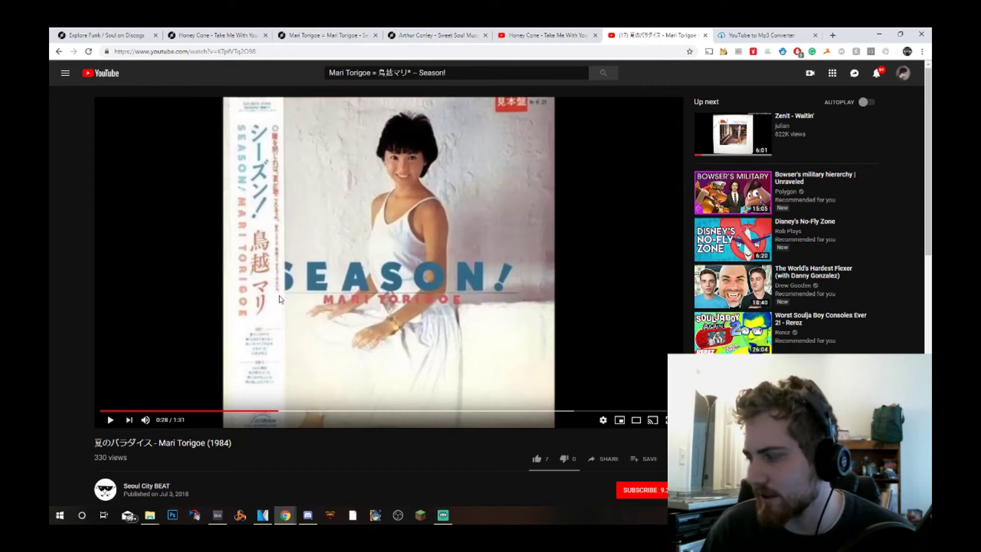
click(331, 315)
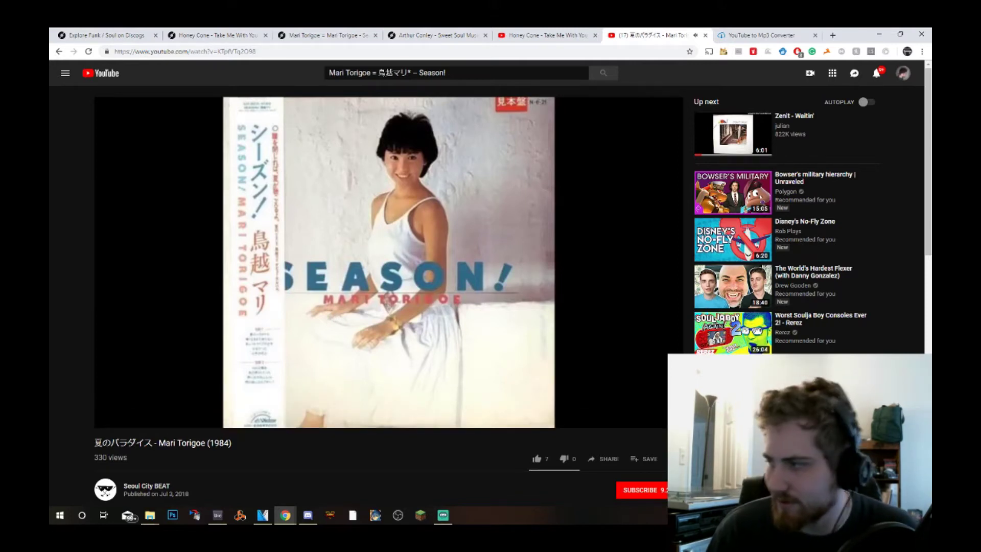
click(332, 315)
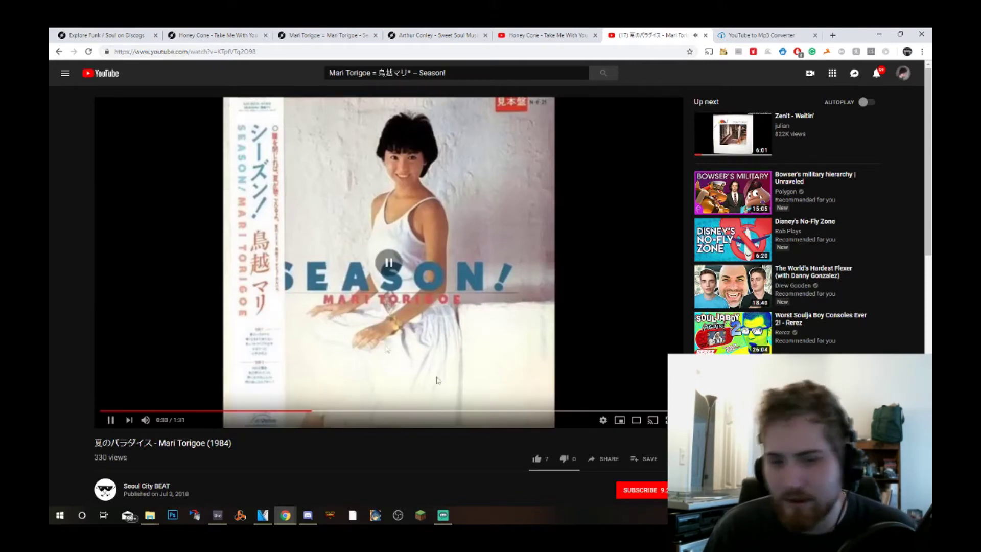
click(651, 459)
click(670, 289)
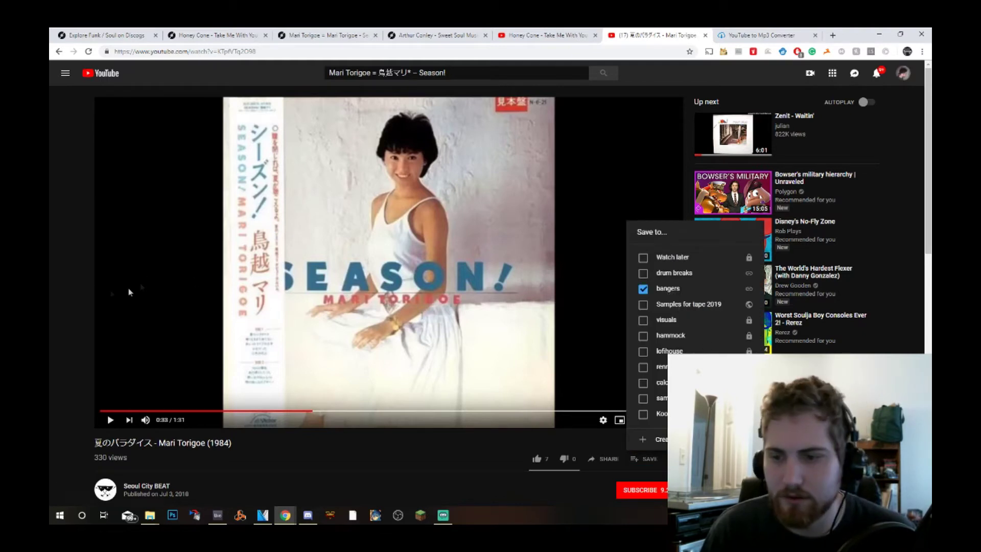
click(74, 306)
- Search YouTube for "Arthur Conley – Sweet Soul Music", open "Arthur Conley ~ Sweet Soul Music (1967)" and highlight its view count
drag(468, 75, 274, 96)
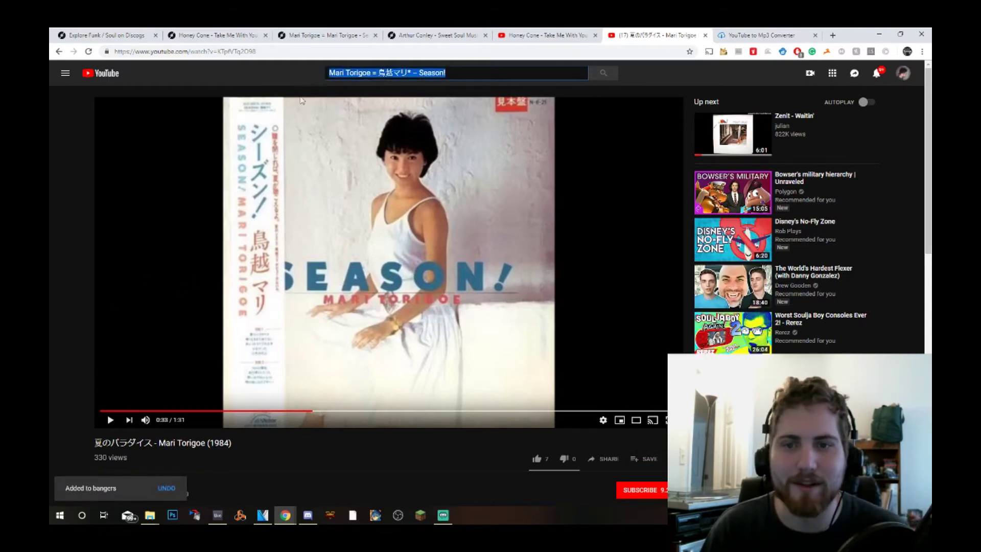
key(ctrl+v)
click(603, 72)
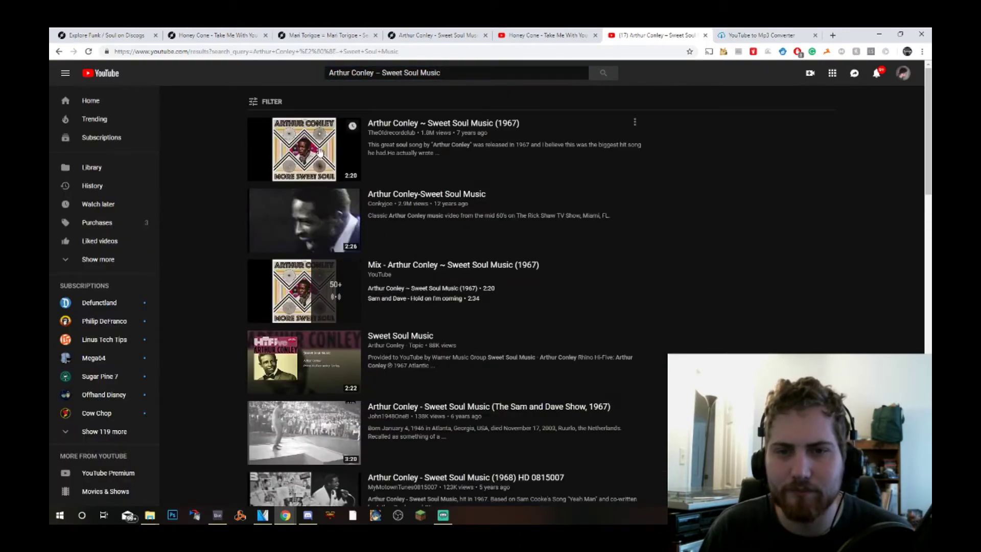
click(276, 171)
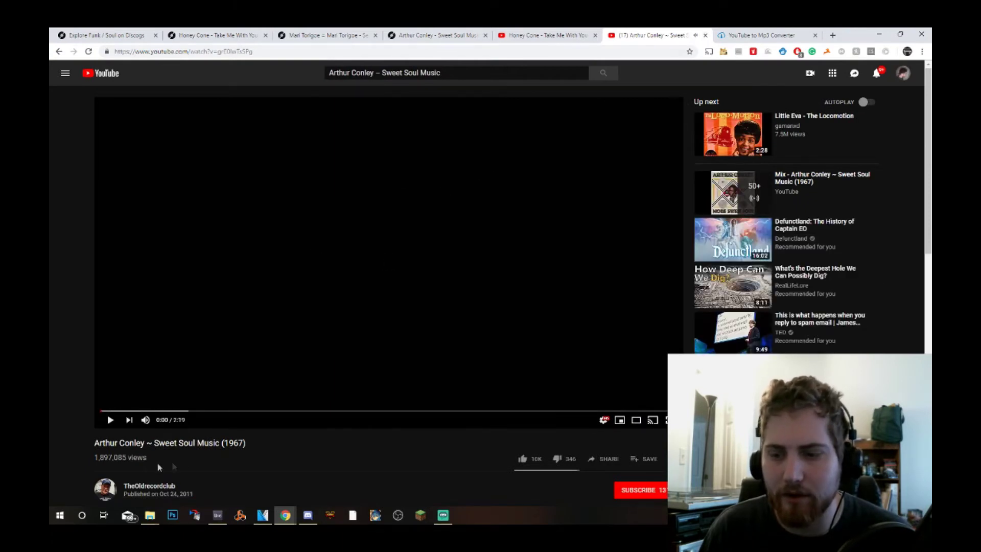
key(ctrl+a)
drag(98, 457, 148, 458)
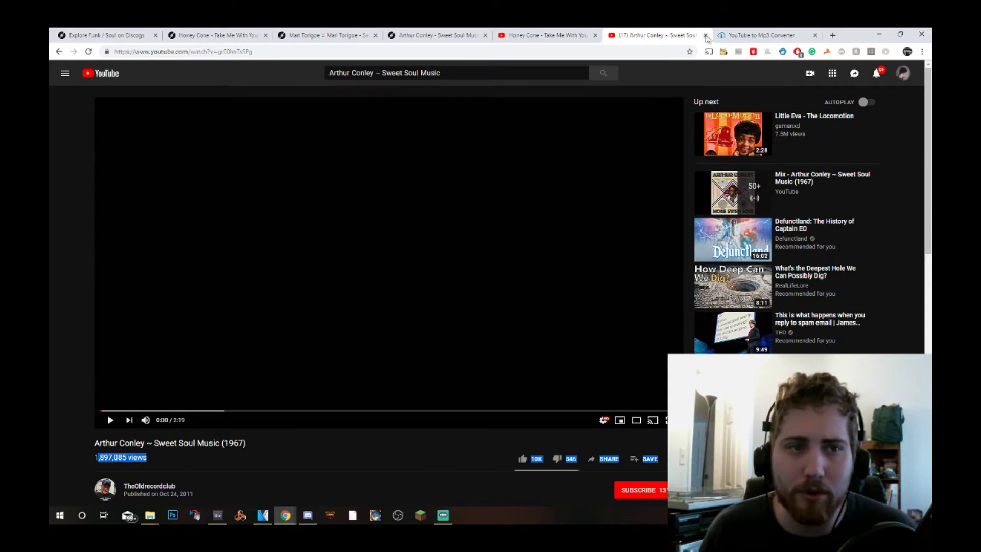
- Close the Arthur Conley video, look over the writing credits on the "Sweet Soul Music" release page and close that page too
key(ctrl+w)
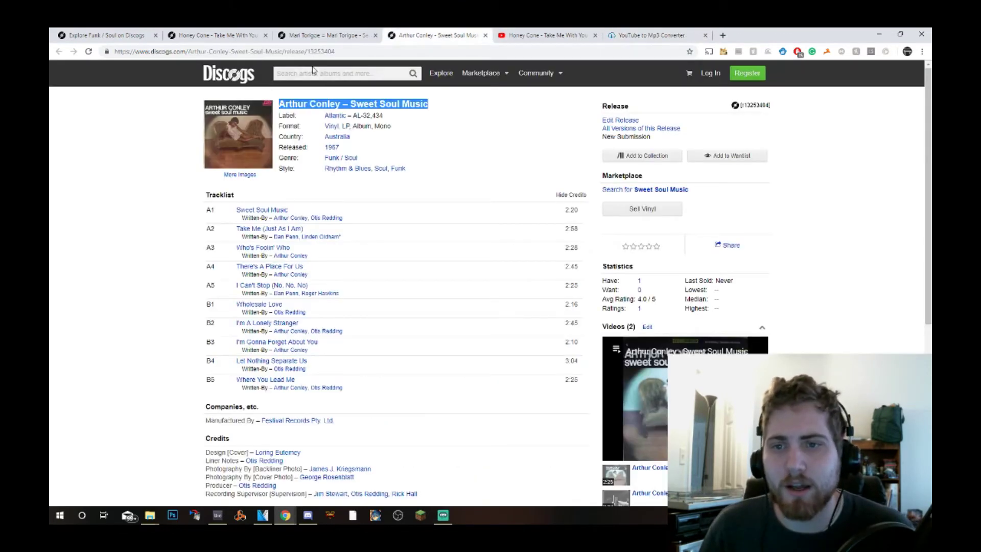
click(303, 74)
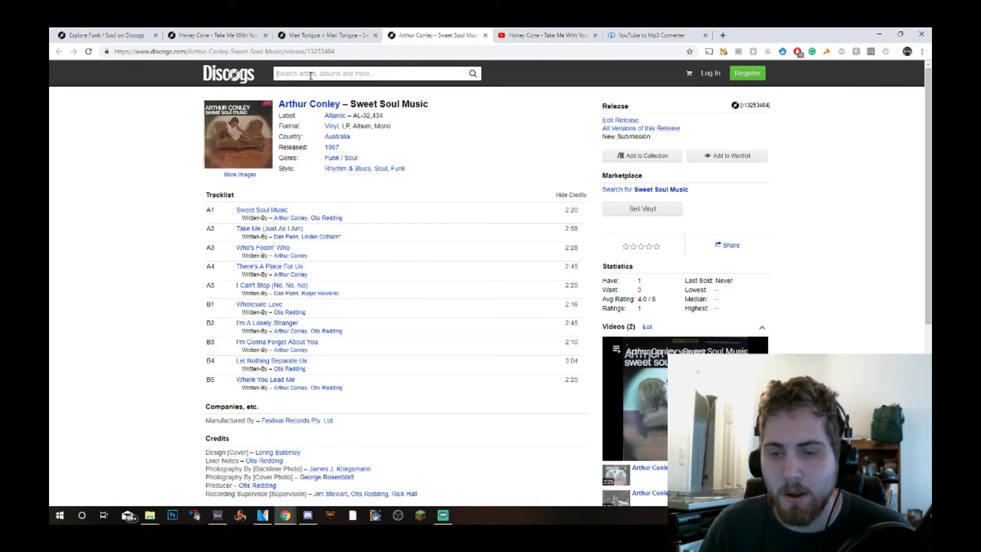
drag(344, 218, 311, 220)
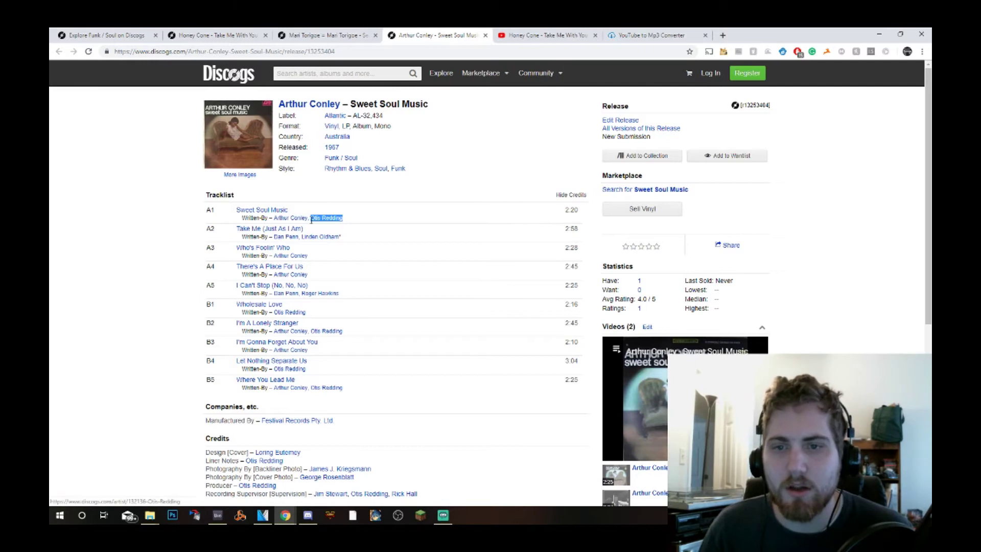
click(399, 203)
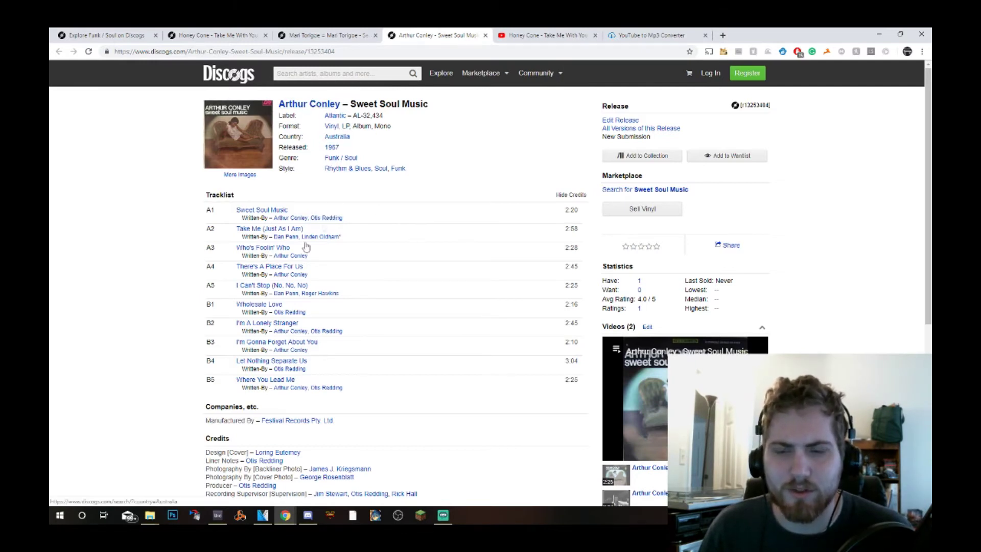
scroll(175, 407, down, 6)
scroll(167, 393, up, 7)
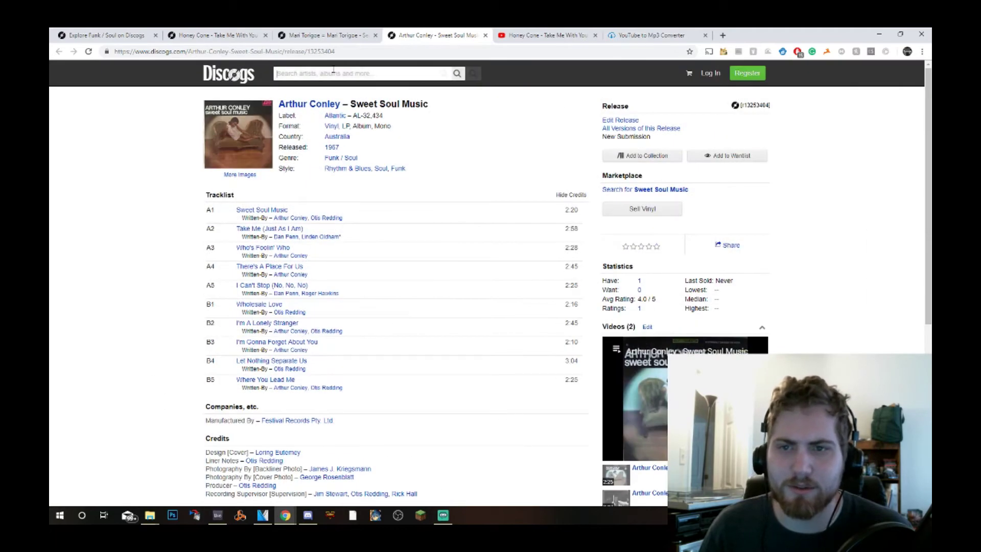
key(ctrl+w)
- Browse the rest of the Funk / Soul releases on Discogs results pages 6 and 7 and advance to page 8
scroll(167, 312, down, 8)
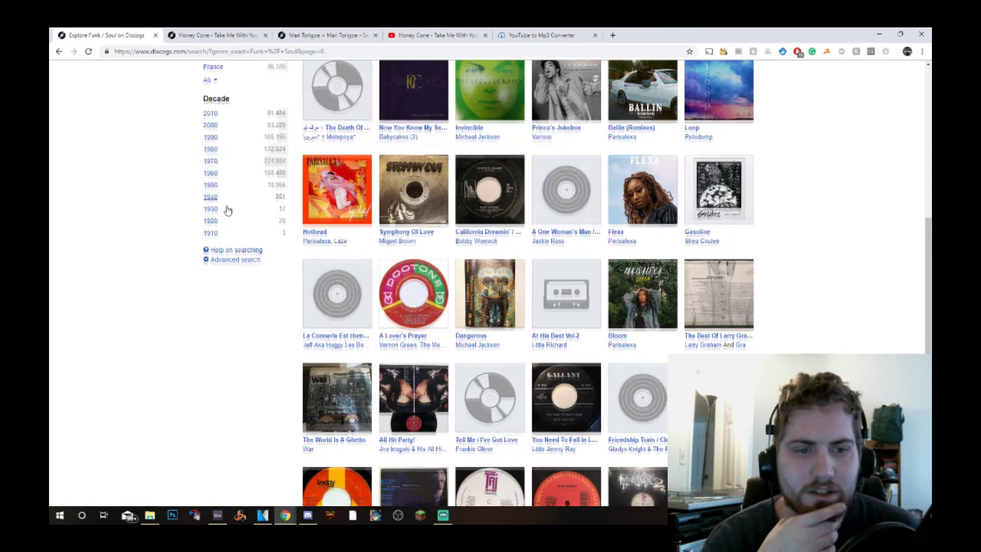
scroll(225, 209, down, 3)
scroll(227, 217, down, 4)
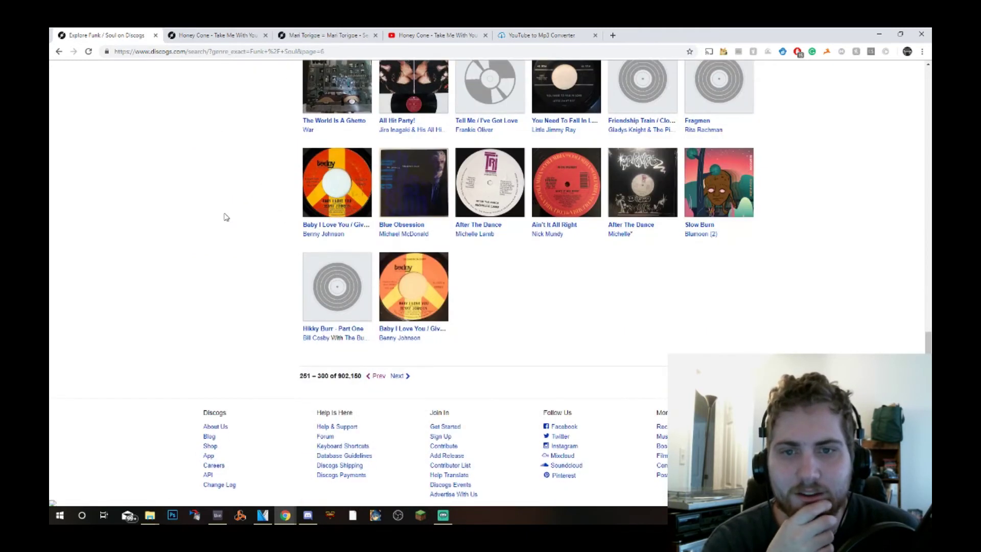
scroll(226, 217, up, 1)
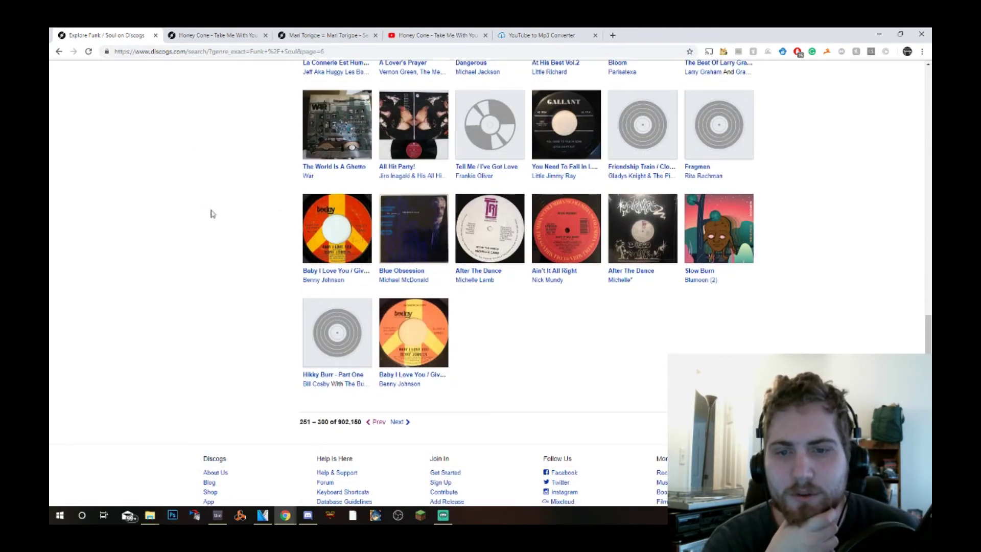
click(399, 422)
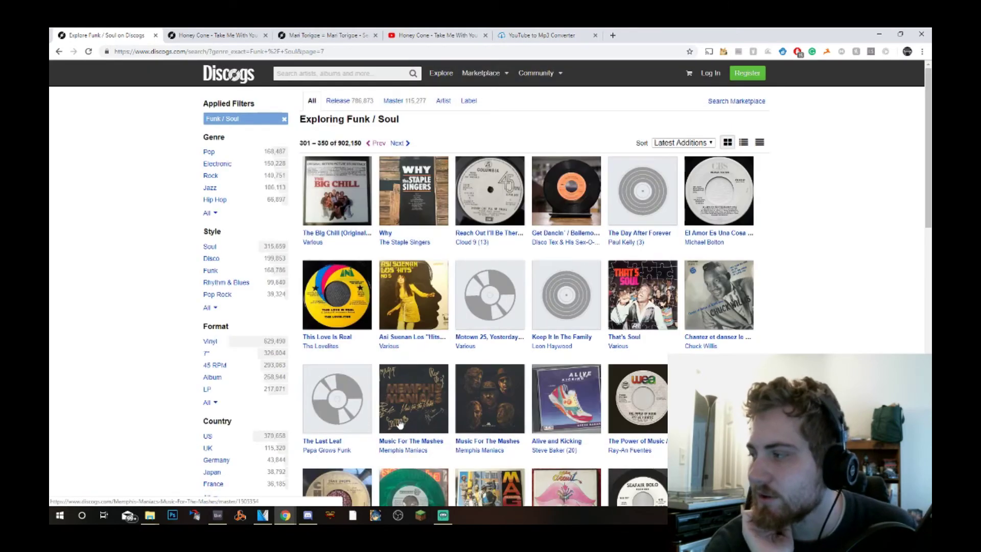
scroll(243, 272, down, 3)
scroll(232, 275, down, 10)
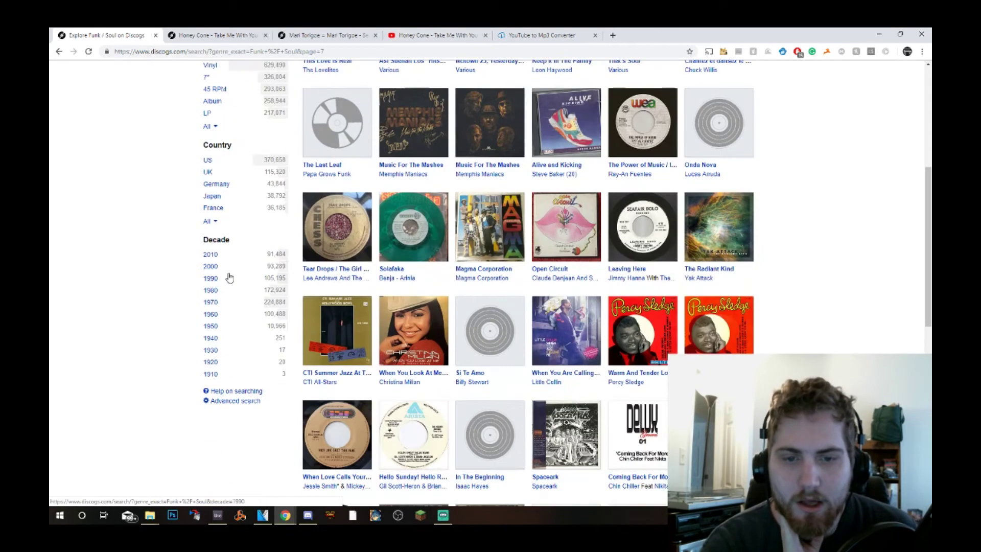
scroll(159, 302, down, 3)
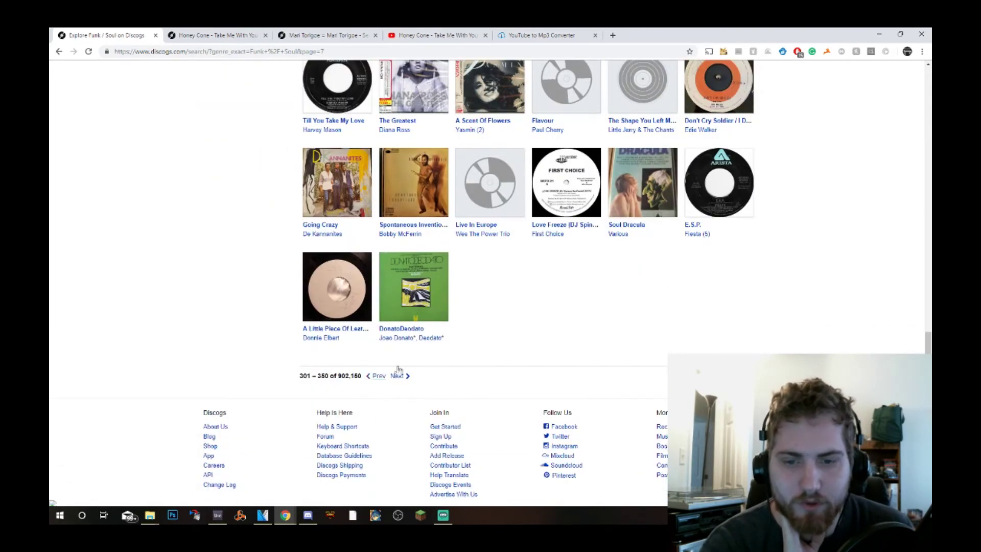
click(398, 315)
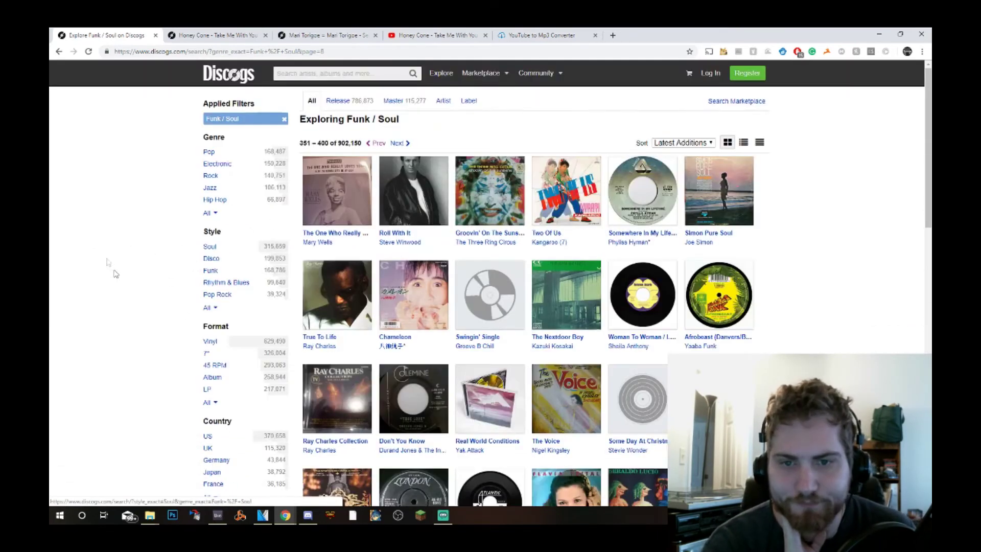
- Open Joe Simon's "Simon Pure Soul" from the results in a new tab and copy its artist and title heading
scroll(80, 239, down, 1)
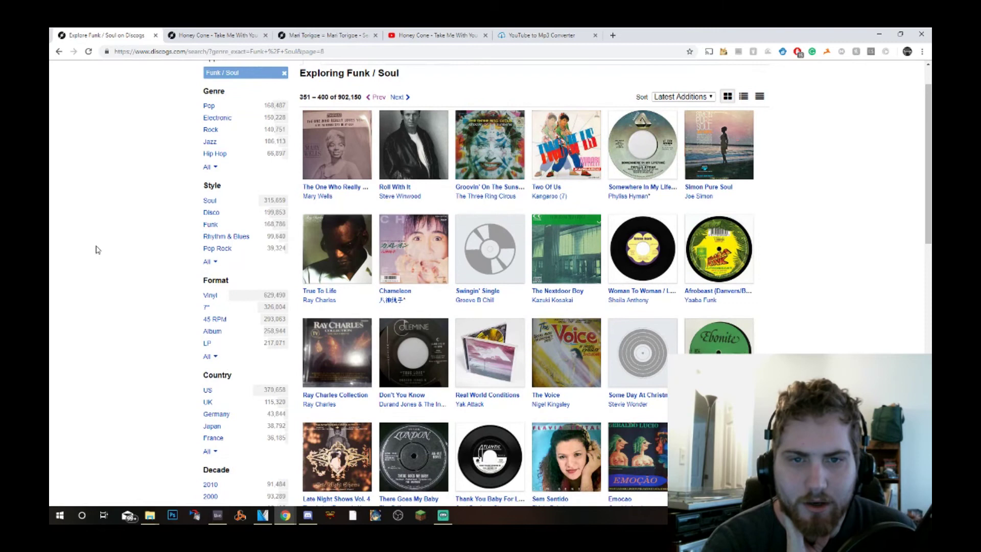
scroll(102, 243, down, 1)
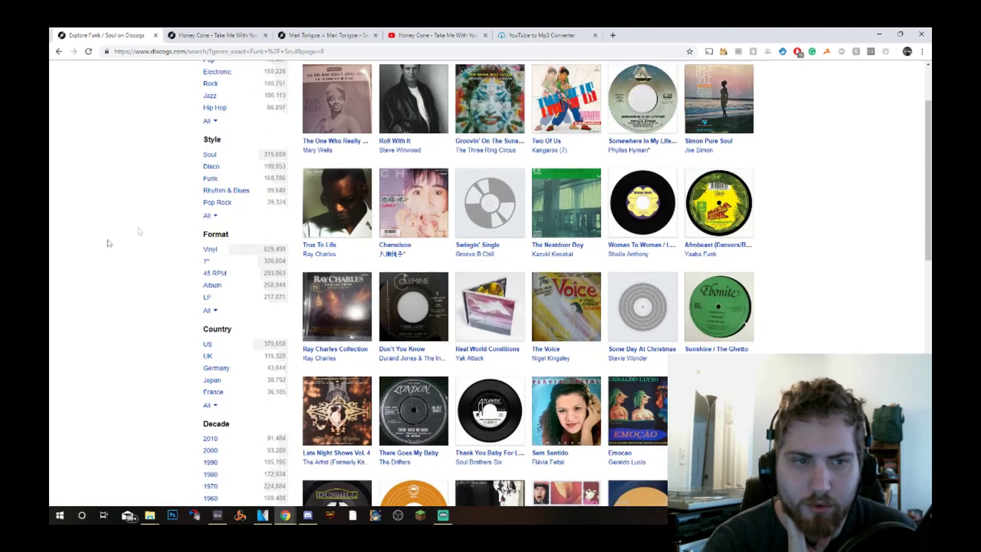
right_click(717, 146)
click(756, 151)
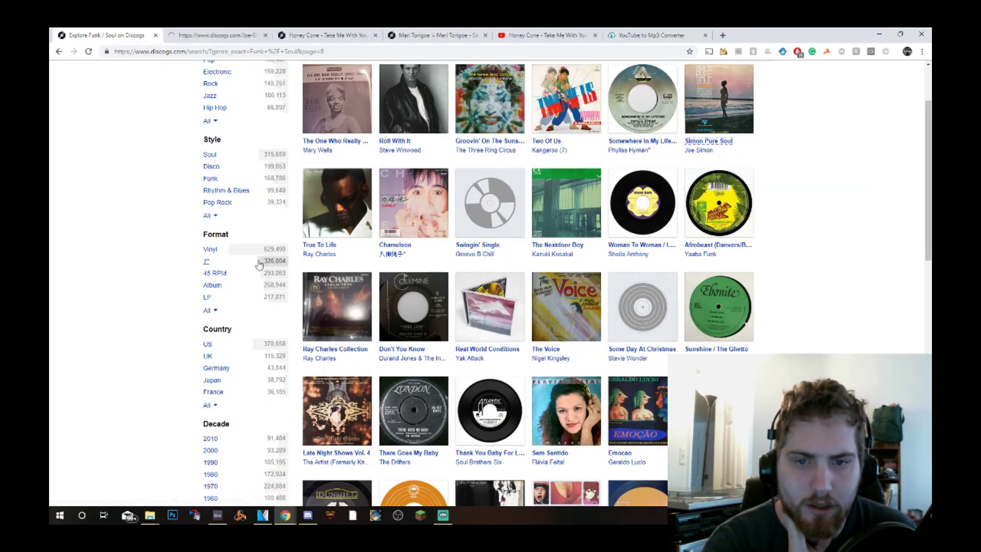
click(219, 35)
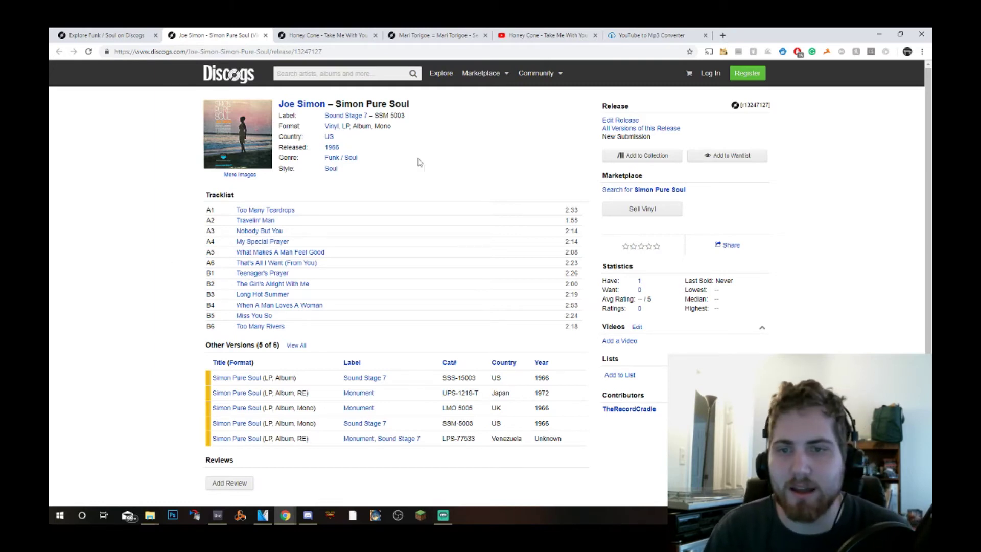
drag(425, 102, 278, 104)
key(ctrl+c)
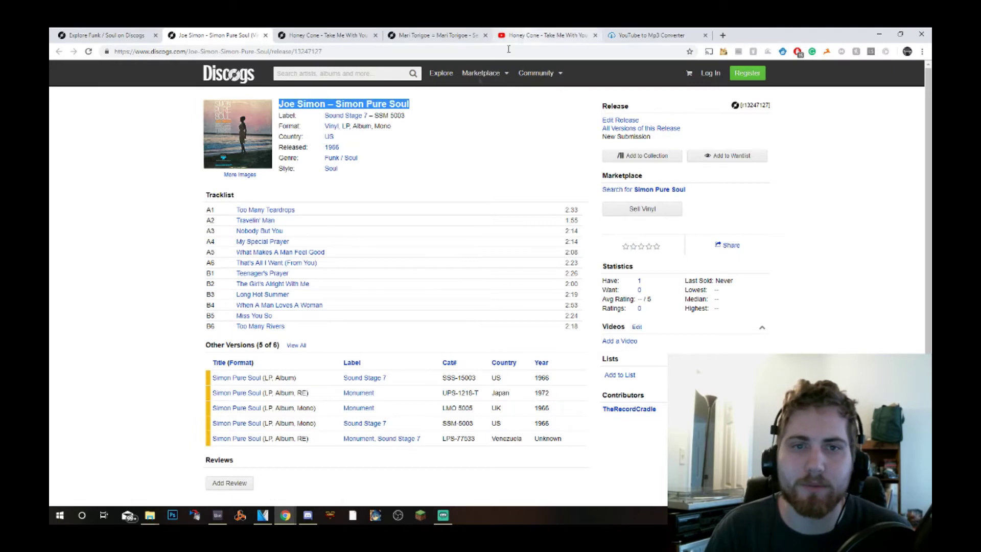
- Open the YouTube home page in a new browser tab from the Honey Cone video and place it beside the Joe Simon tab
click(546, 34)
right_click(105, 74)
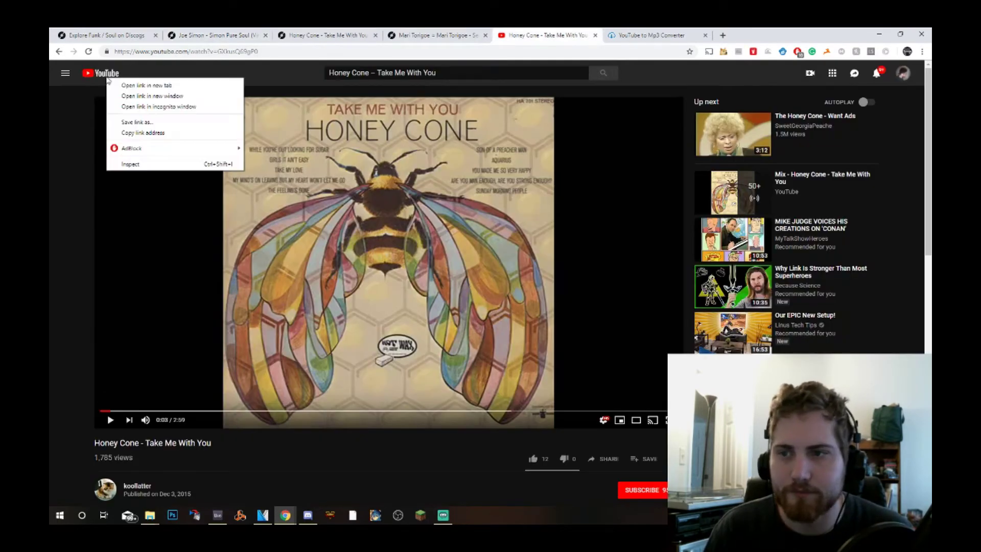
click(122, 80)
click(647, 35)
drag(526, 31, 306, 34)
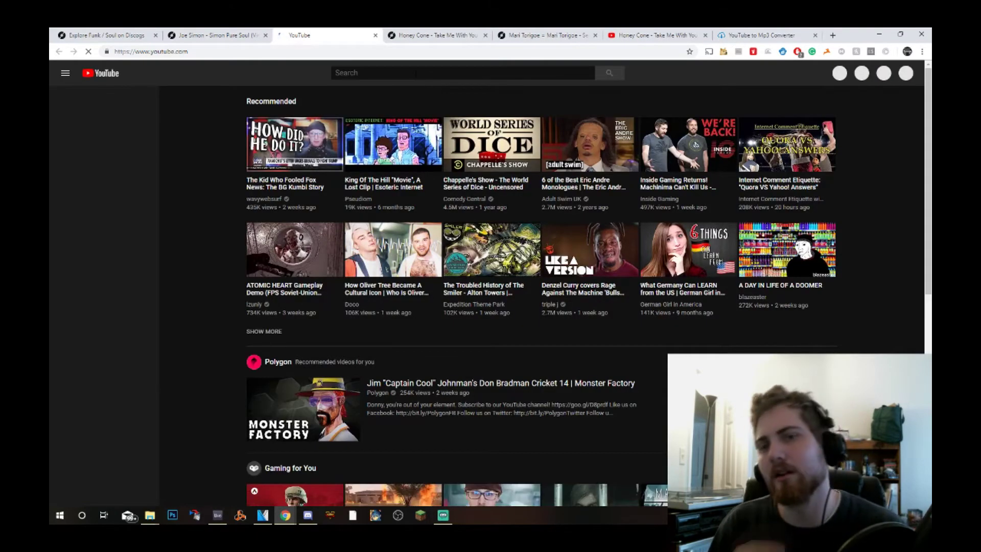
- Search YouTube for "Joe Simon – Simon Pure Soul", play the opening of "Teenager's Prayer" and pause it
key(ctrl+v)
key(Return)
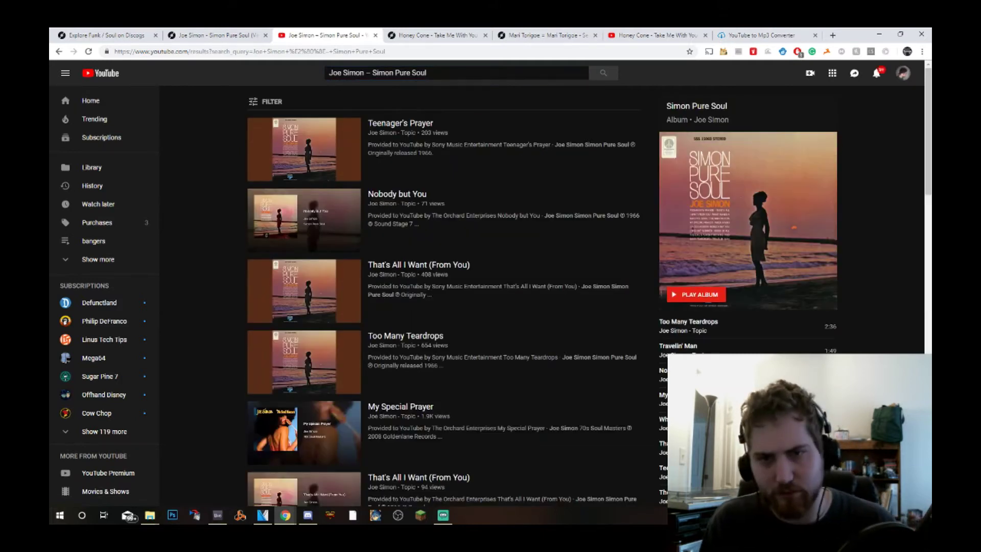
click(304, 149)
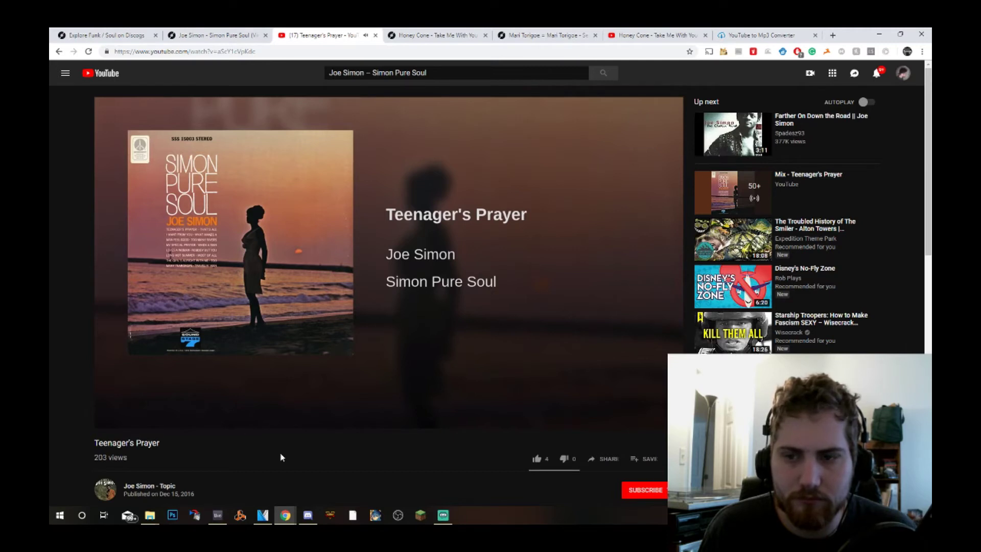
click(307, 359)
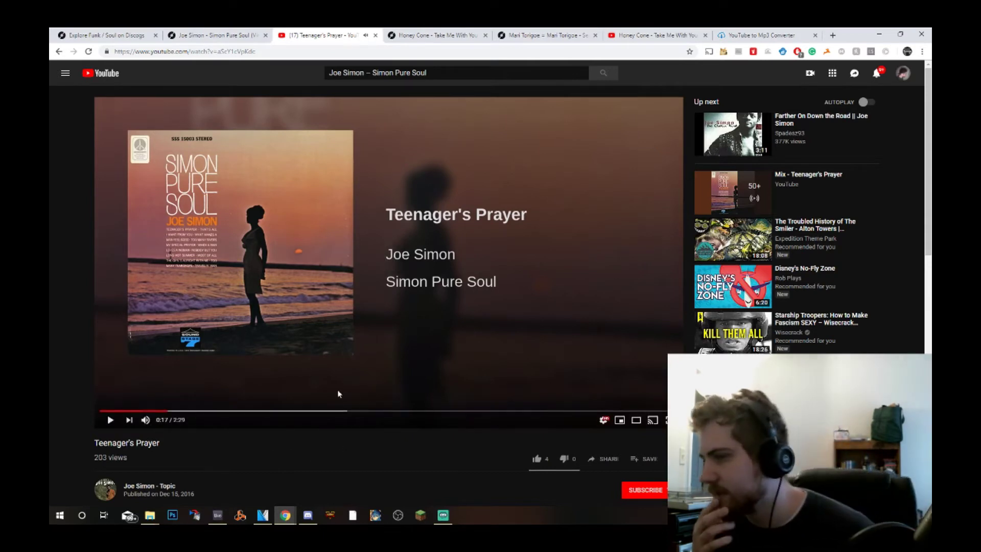
- Copy the "Teenager's Prayer" video address and place the YouTube to Mp3 Converter tab beside the video tab
click(302, 52)
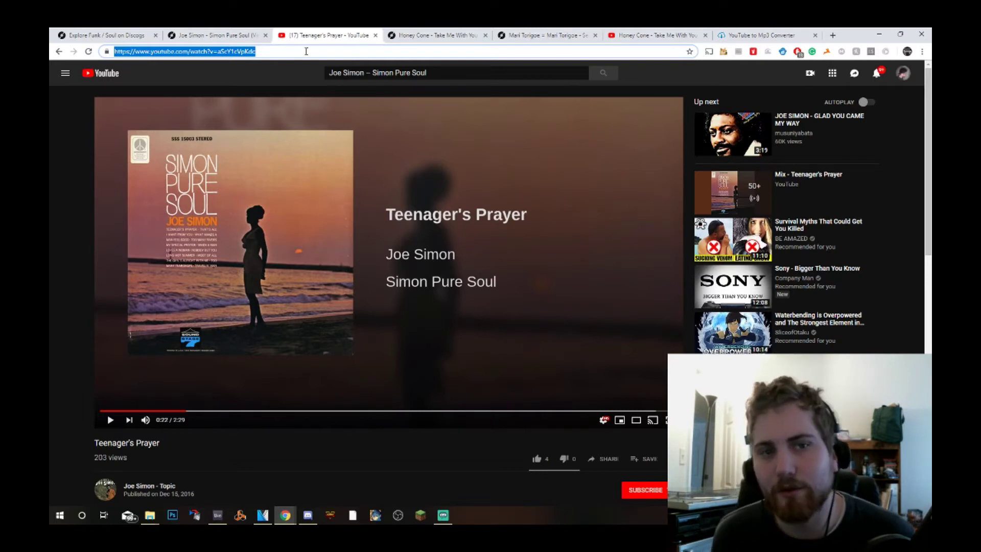
drag(761, 35, 435, 35)
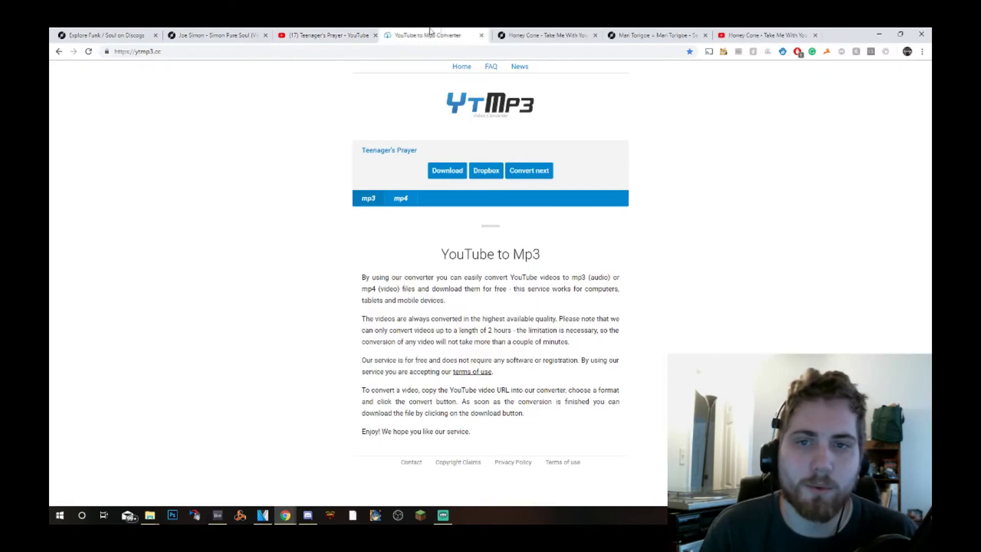
click(326, 34)
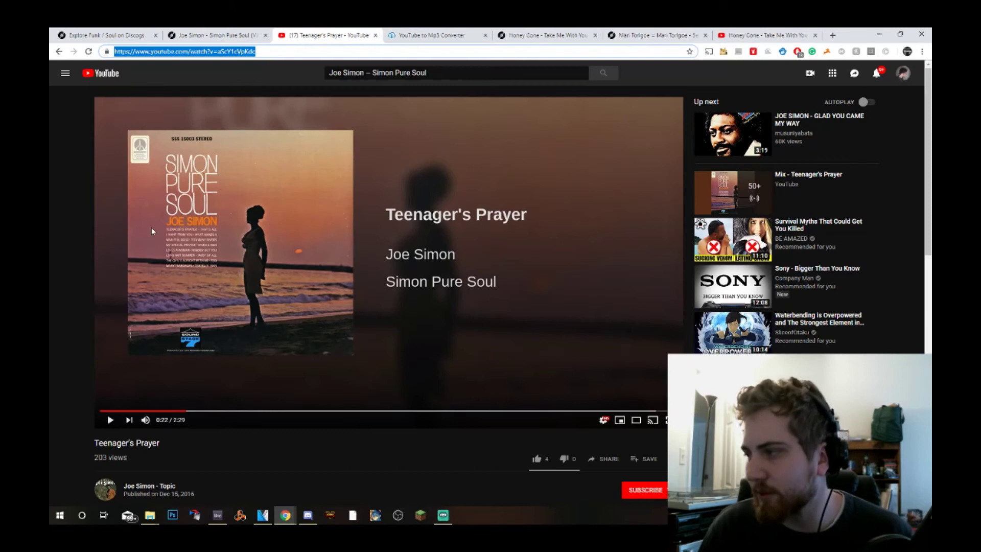
- Reset the YouTube to Mp3 converter, paste the "Teenager's Prayer" video address and convert it to MP3
click(419, 32)
click(527, 177)
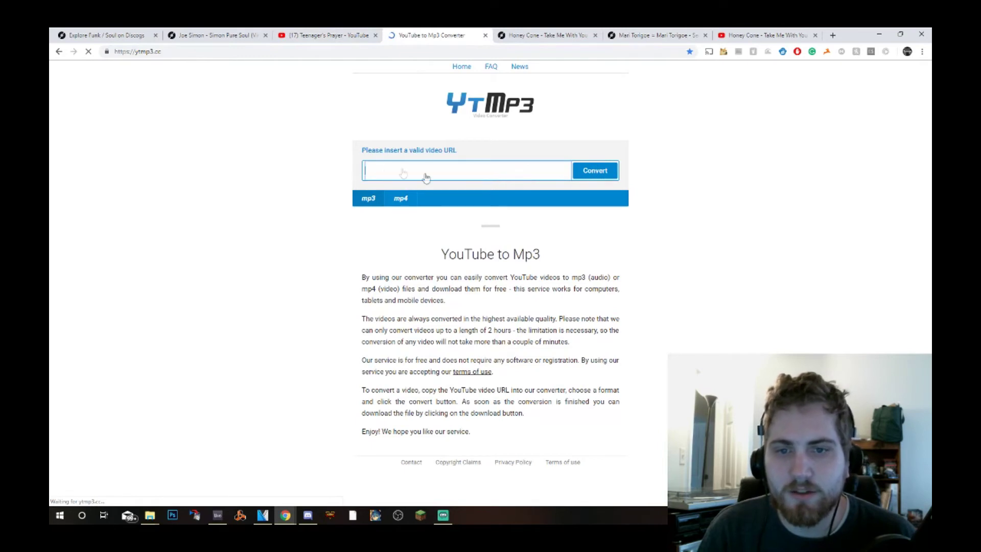
text(https://www.youtube.com/watch?v=aSoY1cVpKdc)
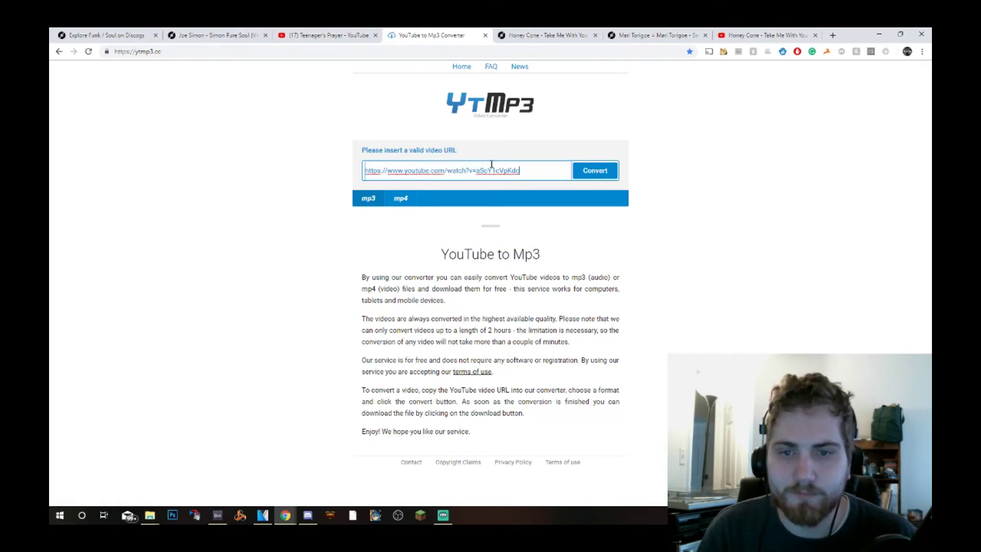
click(598, 177)
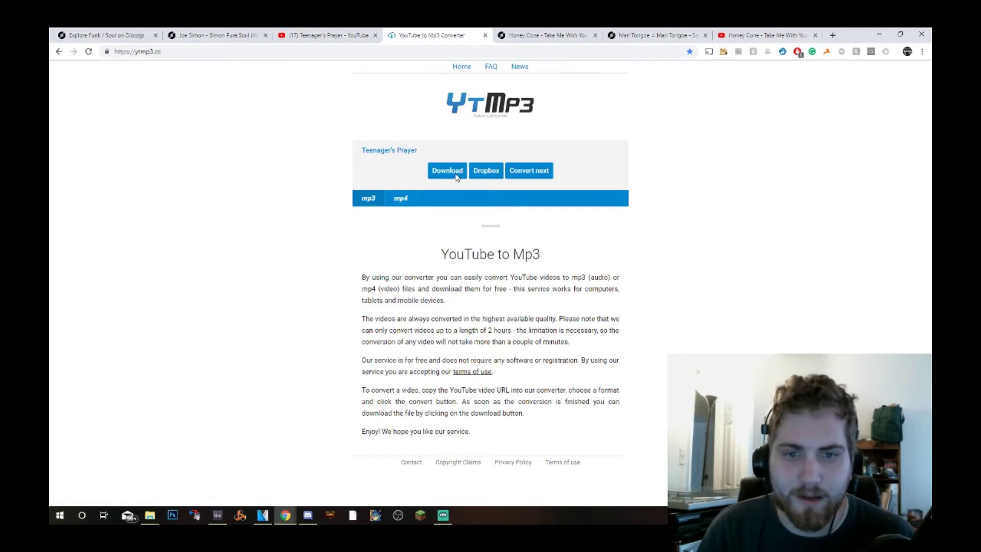
- Download the converted file as "Teenager's Prayer.mp3" into Documents and close the advertising redirect tab
click(456, 176)
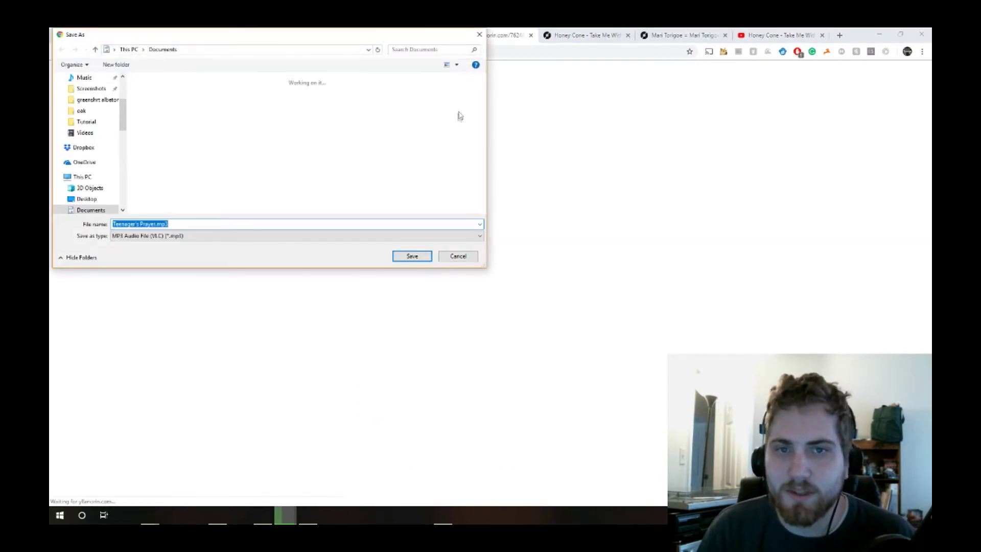
click(412, 258)
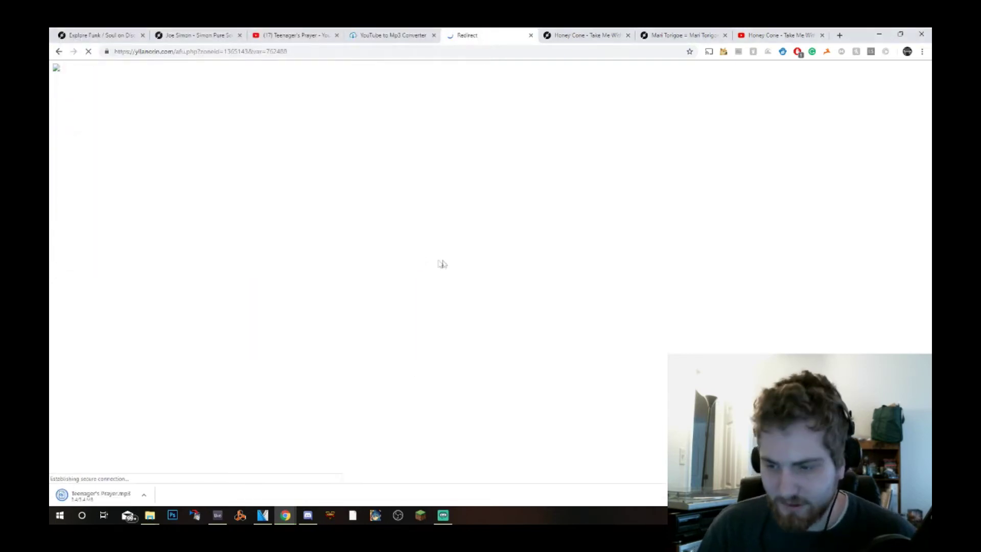
click(530, 35)
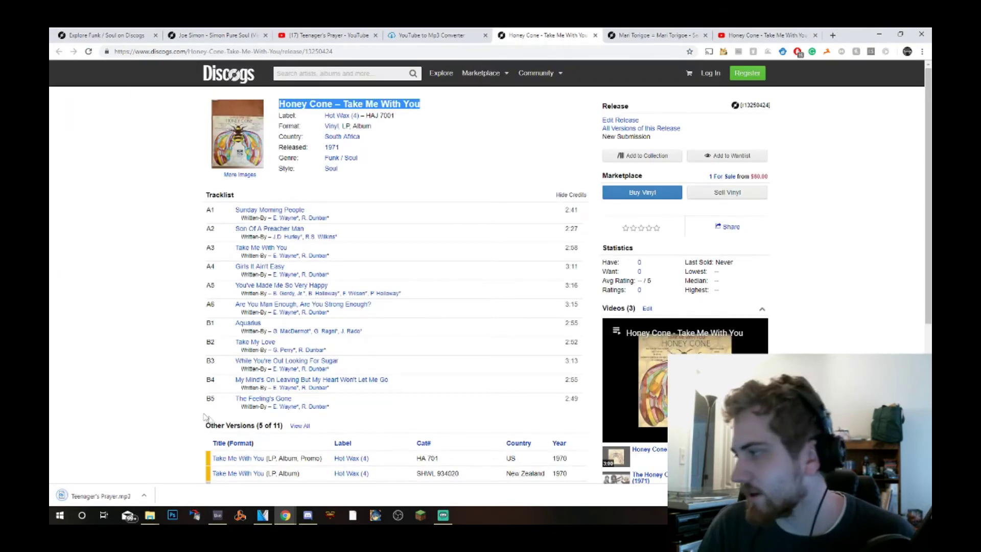
- Review the video page and the converter's paragraph explaining how to convert a YouTube URL
click(327, 35)
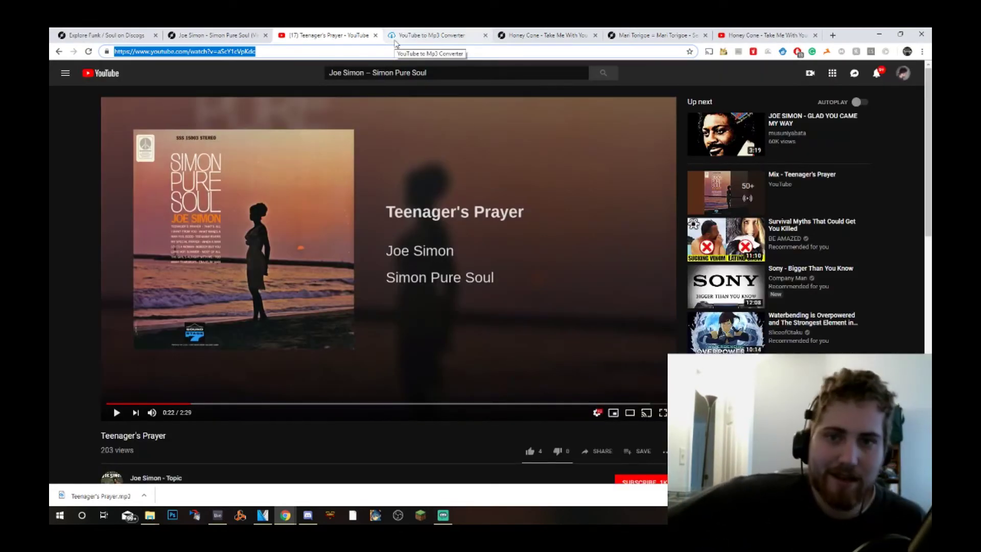
click(396, 37)
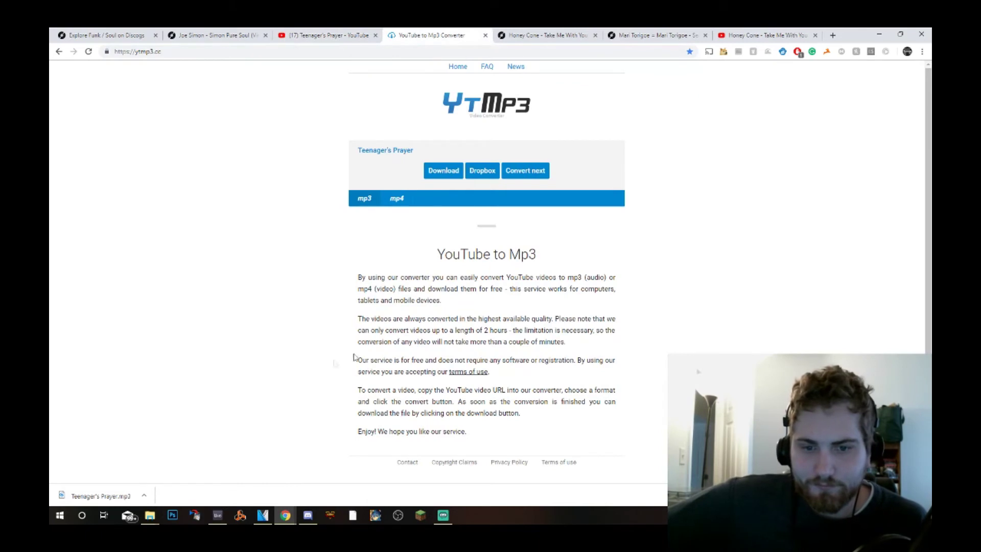
drag(427, 358, 550, 413)
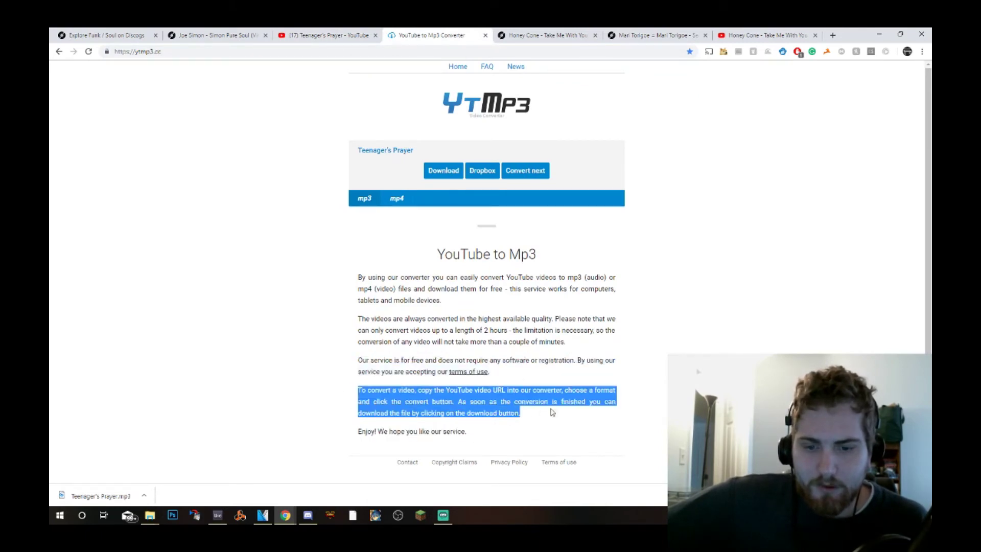
click(544, 403)
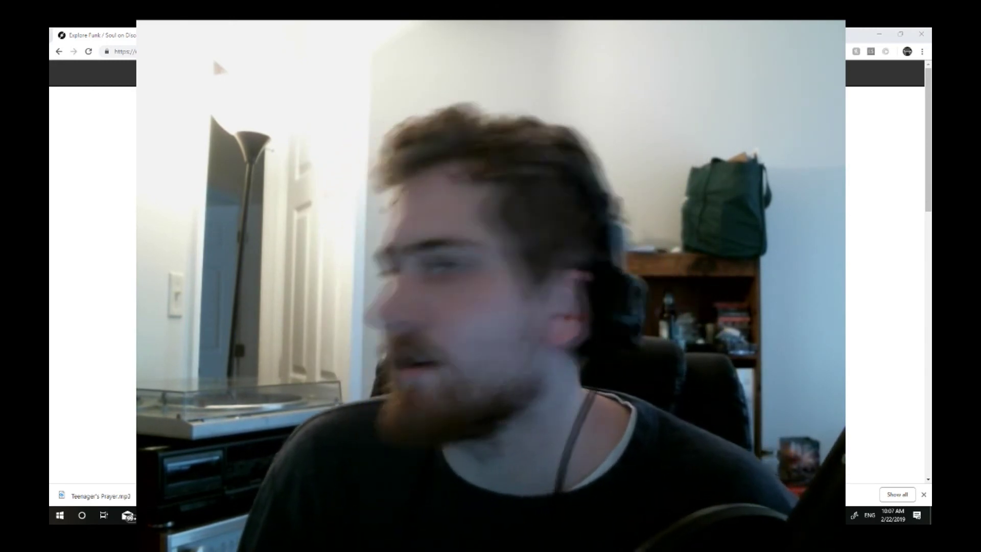
- Switch to Ableton Live and add the Simpler instrument as a new MIDI track after the audio tracks
key(alt+Tab)
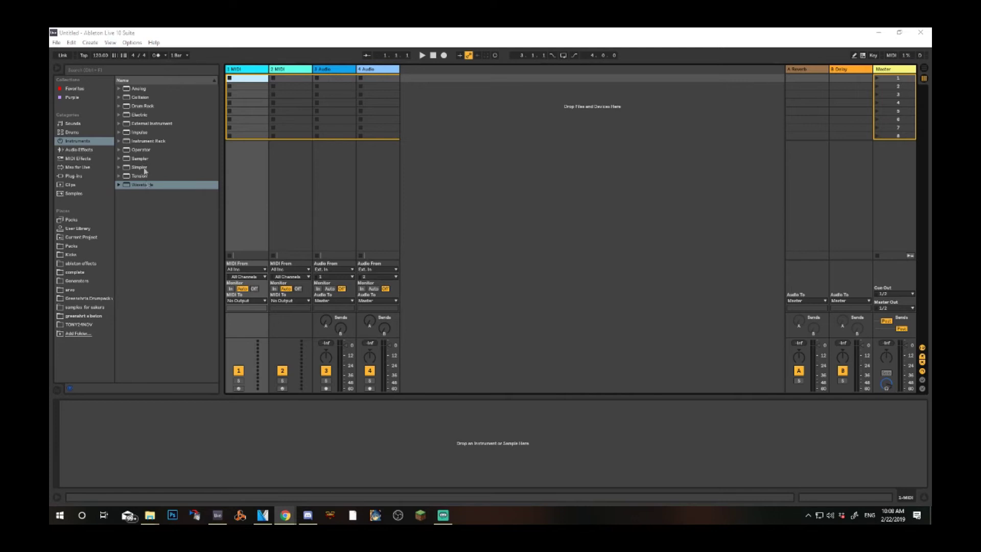
click(144, 258)
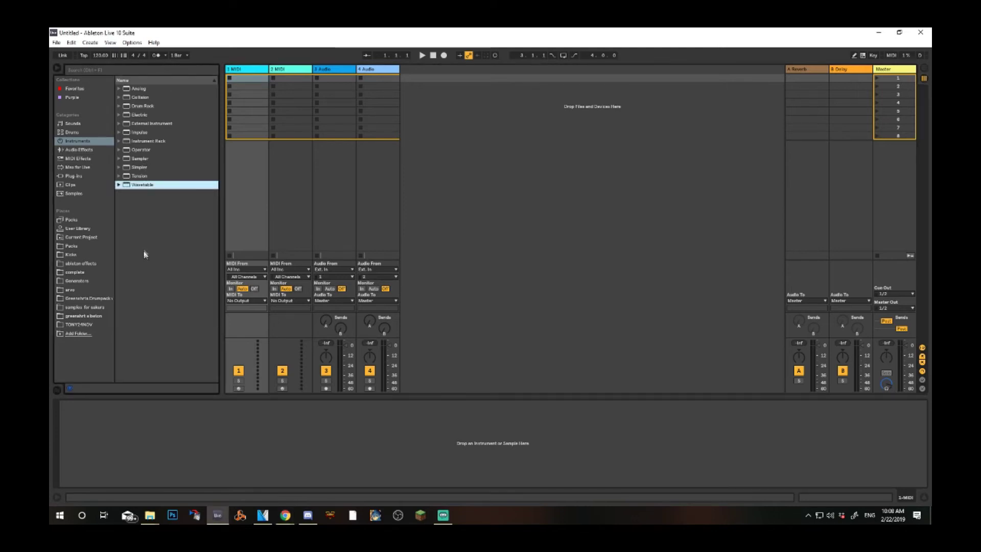
click(136, 168)
drag(147, 197, 483, 181)
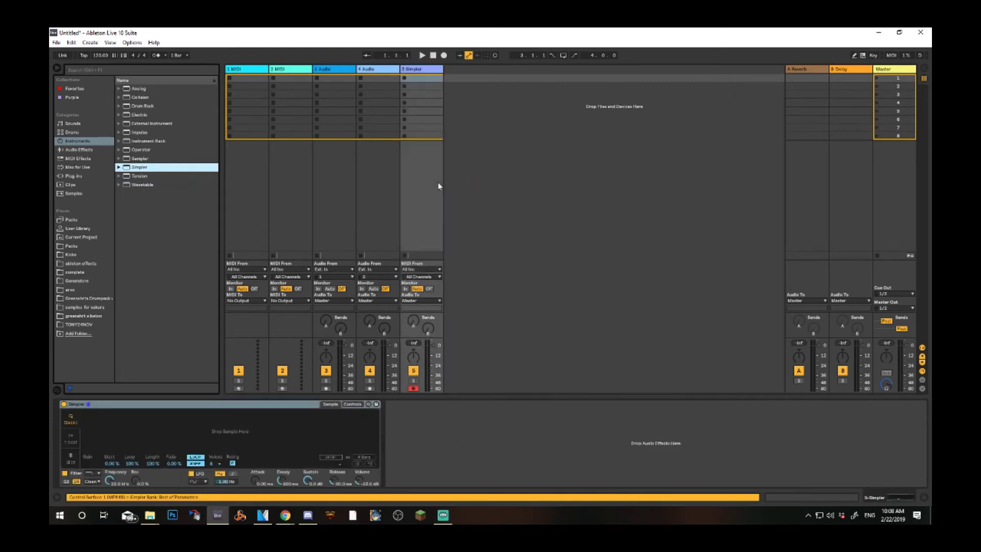
drag(148, 160, 497, 148)
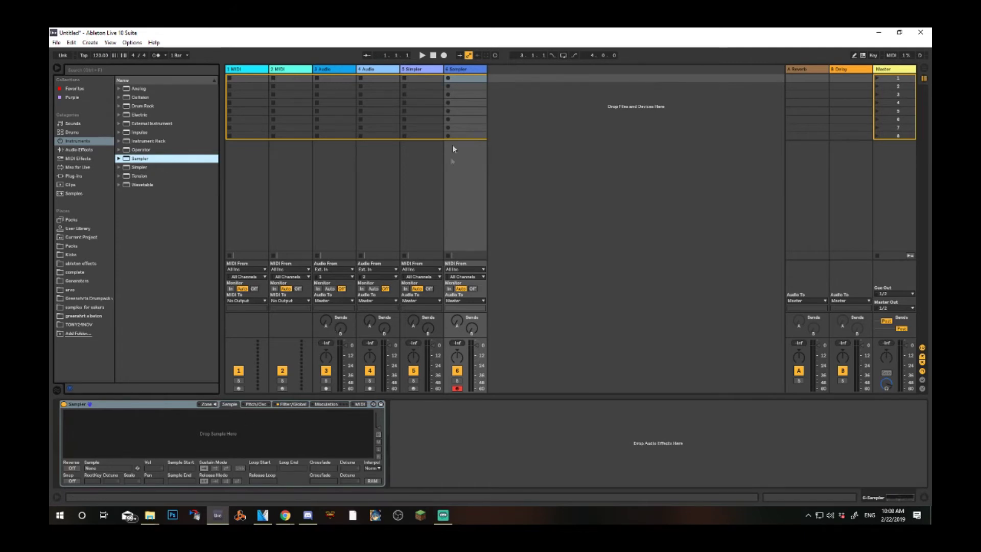
right_click(463, 70)
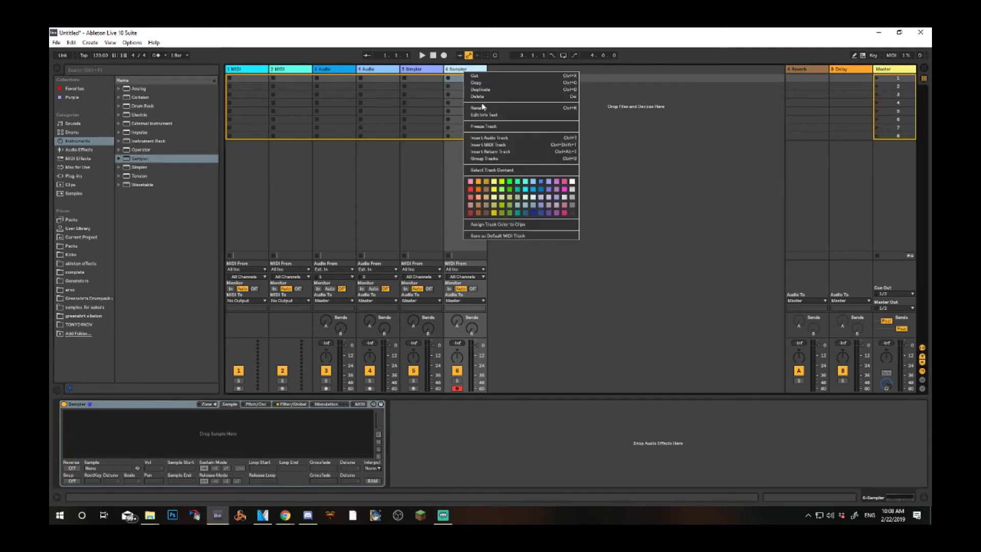
click(477, 96)
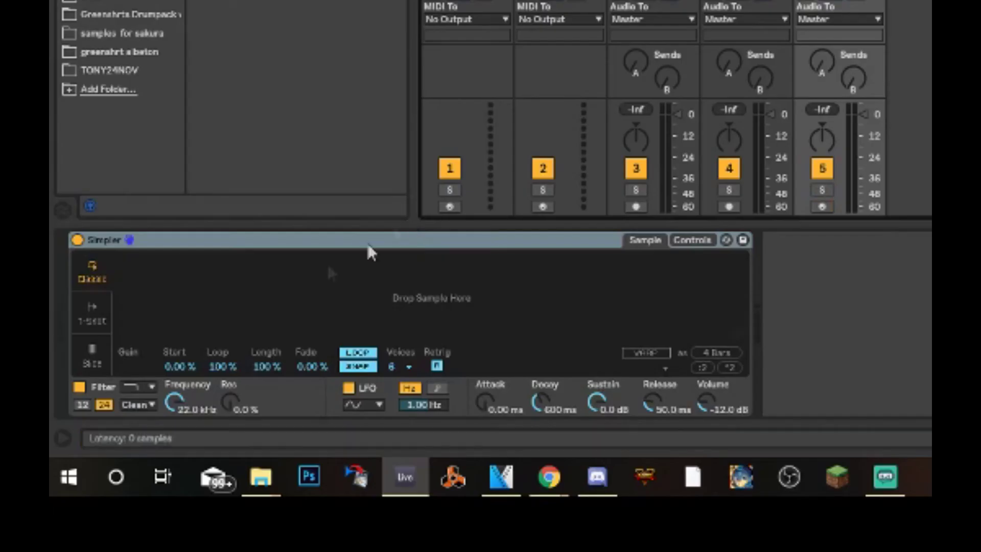
- Set Simpler to Slice mode and load "Teenager's Prayer.mp3" into it as the sample
click(96, 322)
click(100, 357)
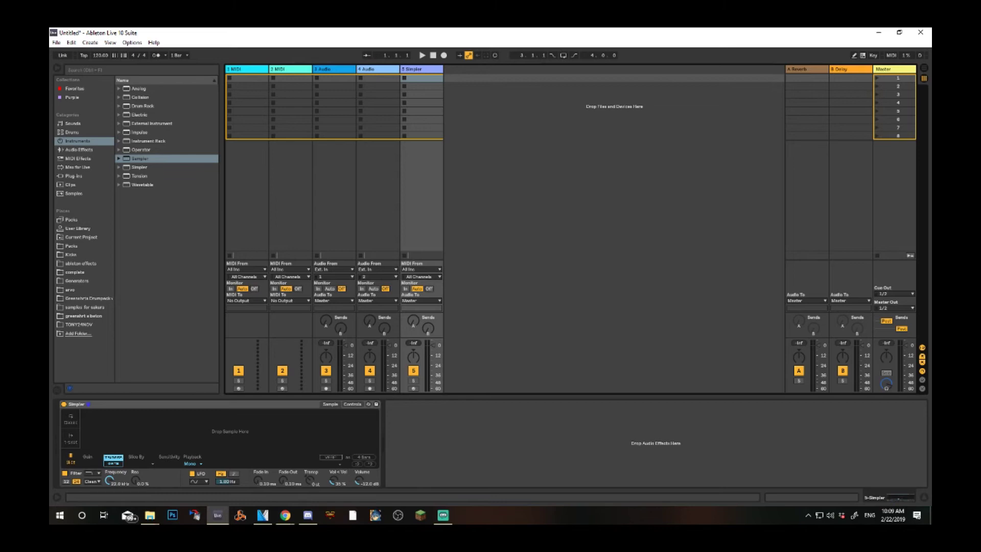
key(alt+Tab)
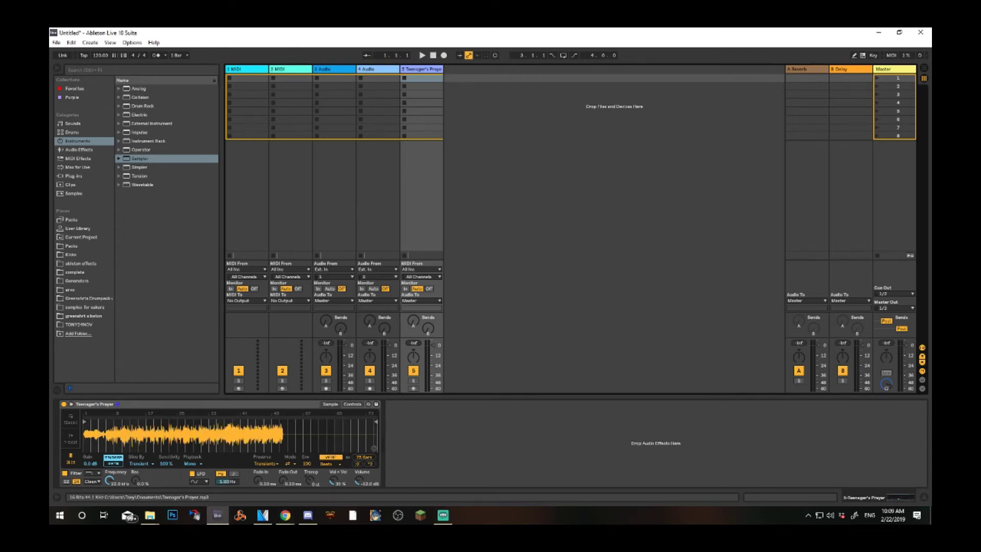
- Enable the Computer MIDI Keyboard and inspect the transient slices across the "Teenager's Prayer" waveform
click(131, 42)
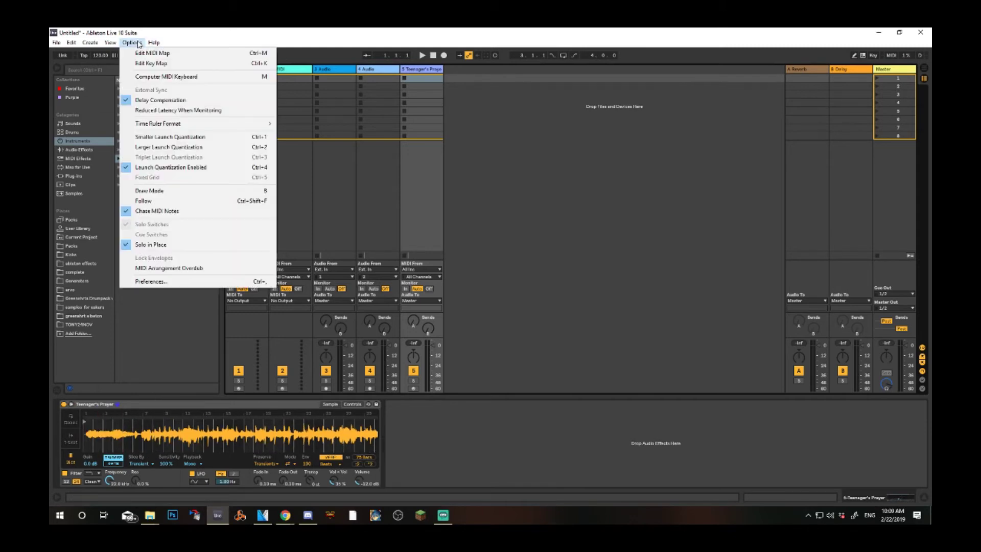
click(166, 78)
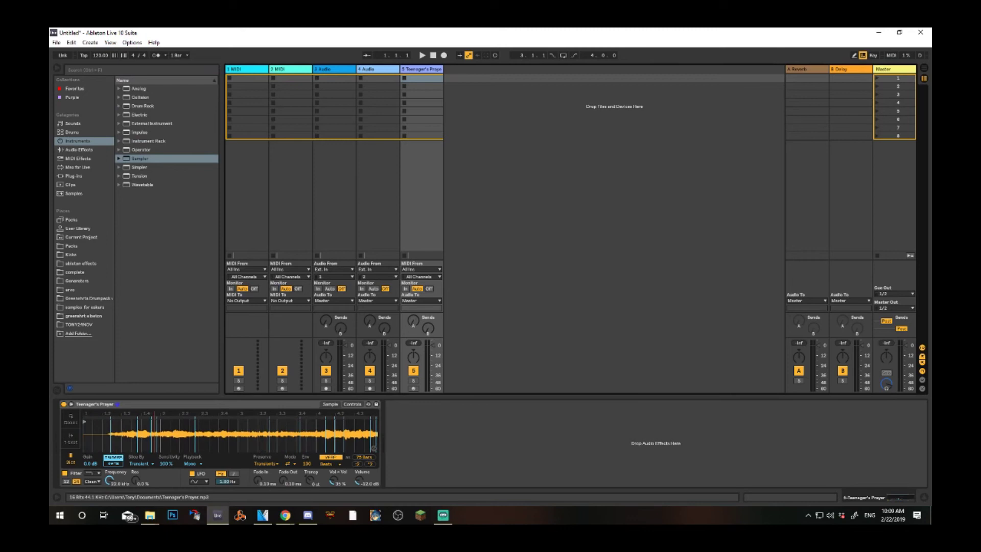
right_click(124, 442)
click(136, 459)
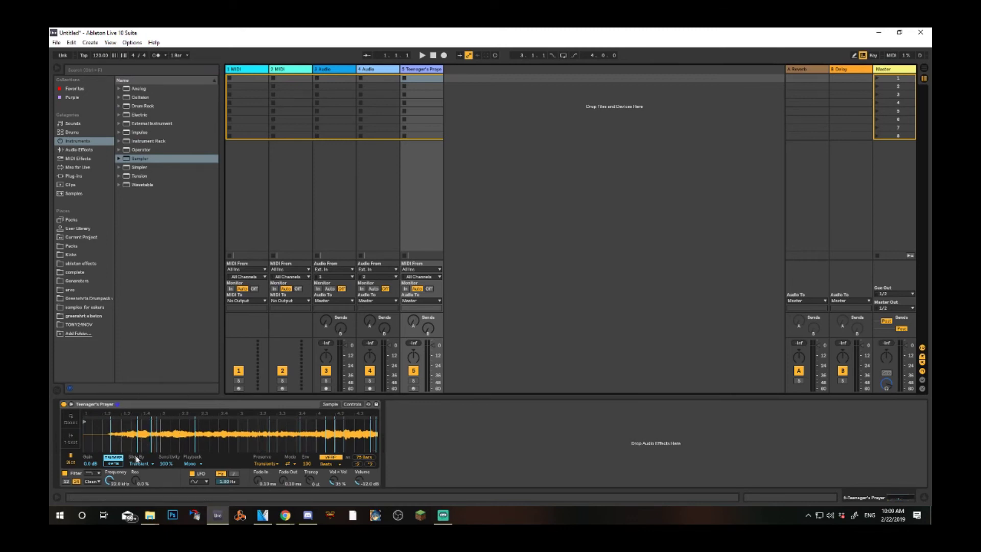
scroll(357, 439, down, 5)
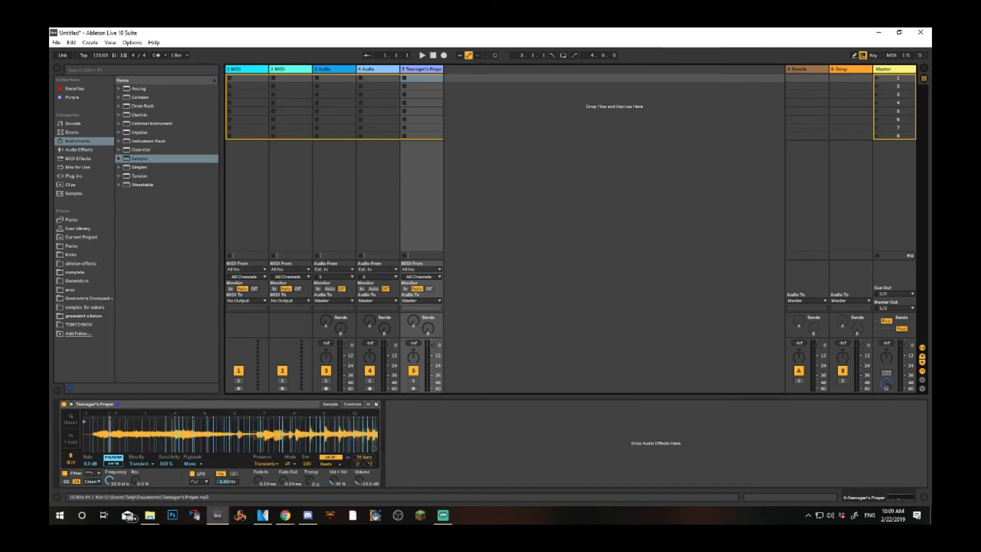
scroll(357, 439, down, 3)
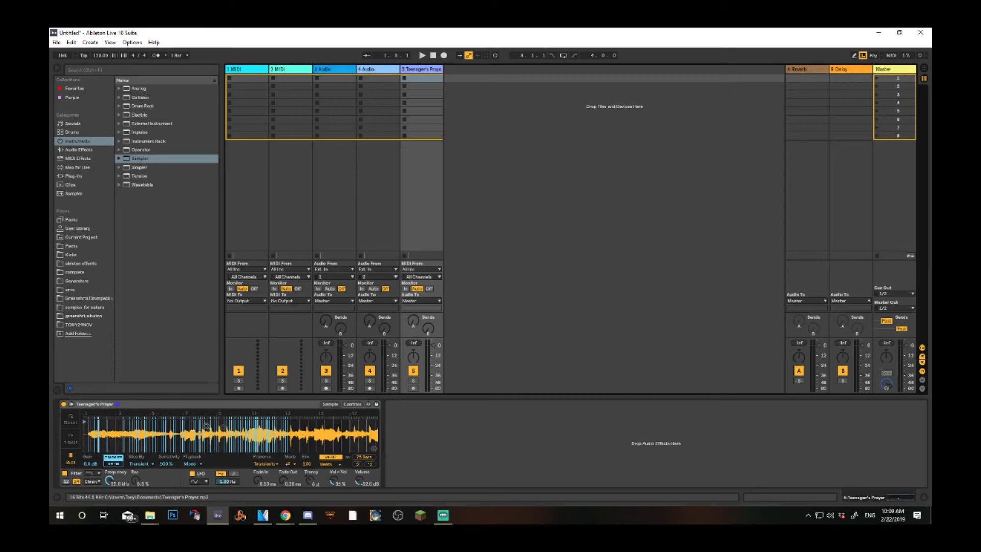
scroll(108, 429, up, 4)
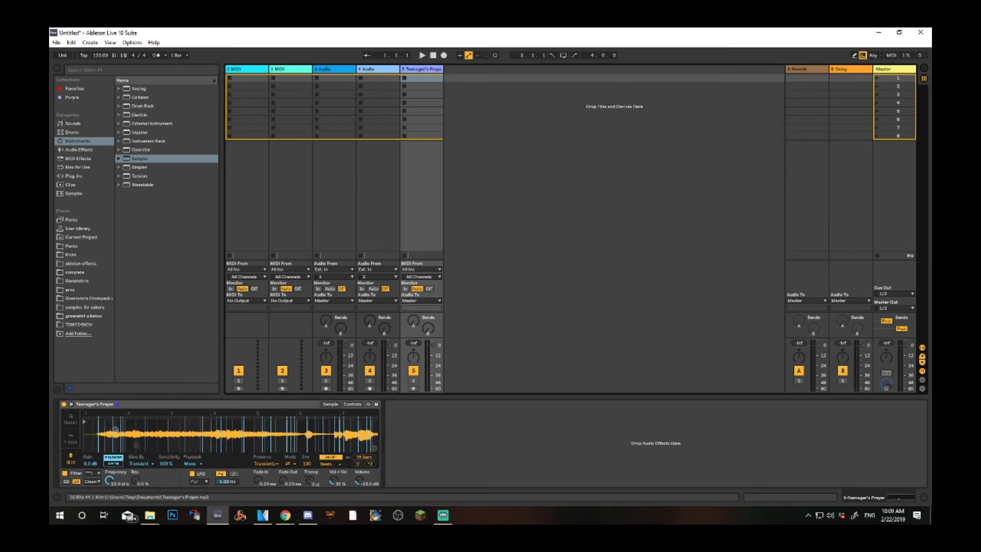
- Change Simpler's slicing to Manual and move the sample's start marker to where the audio begins
click(147, 464)
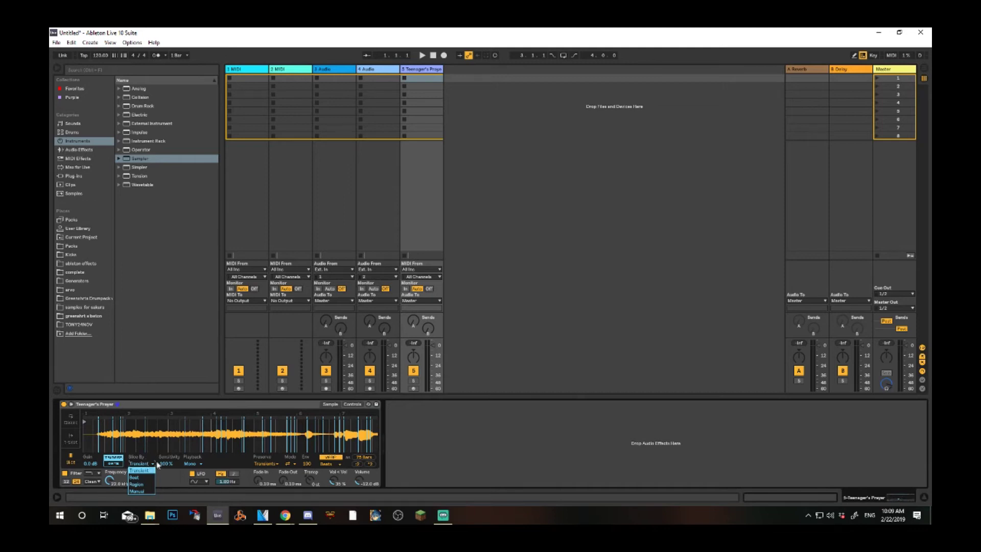
click(137, 491)
drag(98, 433, 117, 426)
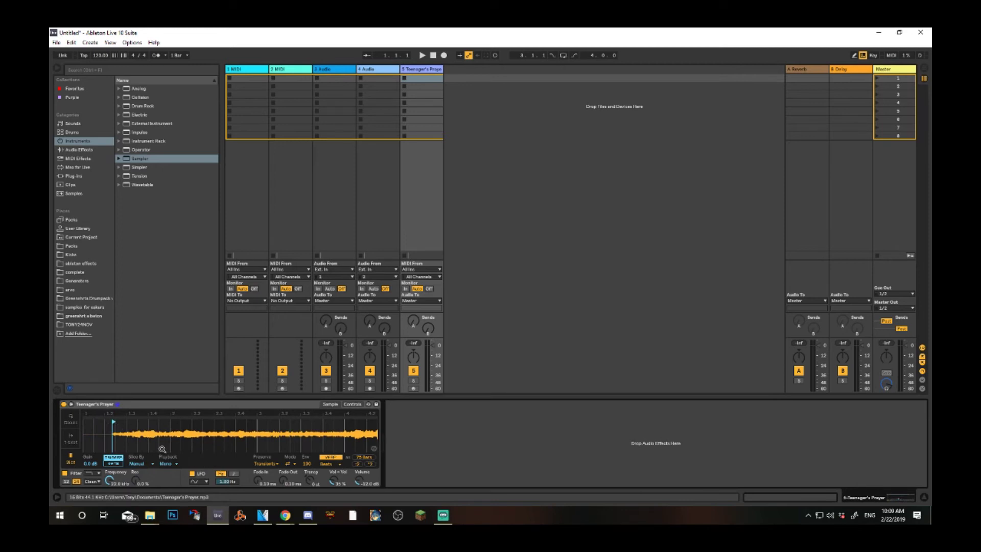
- Arm the "Teenager's Prayer" track for recording and shift the computer keyboard's octave to reach the sample's slice
key(z)
click(413, 388)
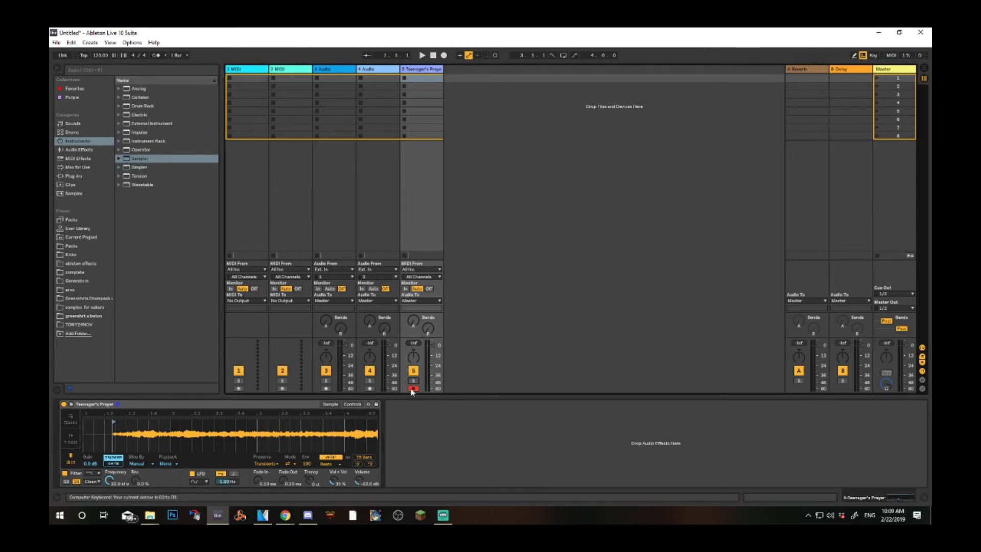
key(z)
key(x)
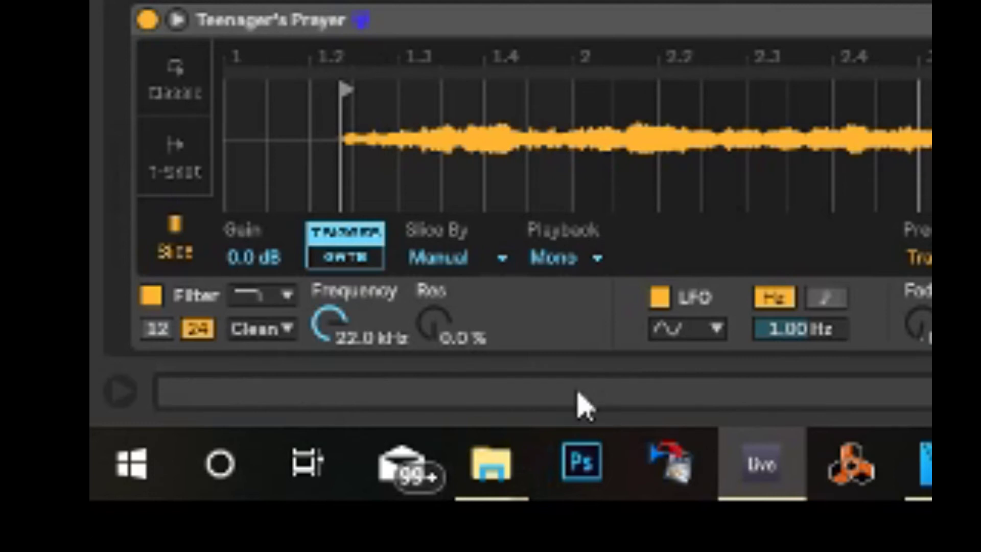
key(x)
key(z)
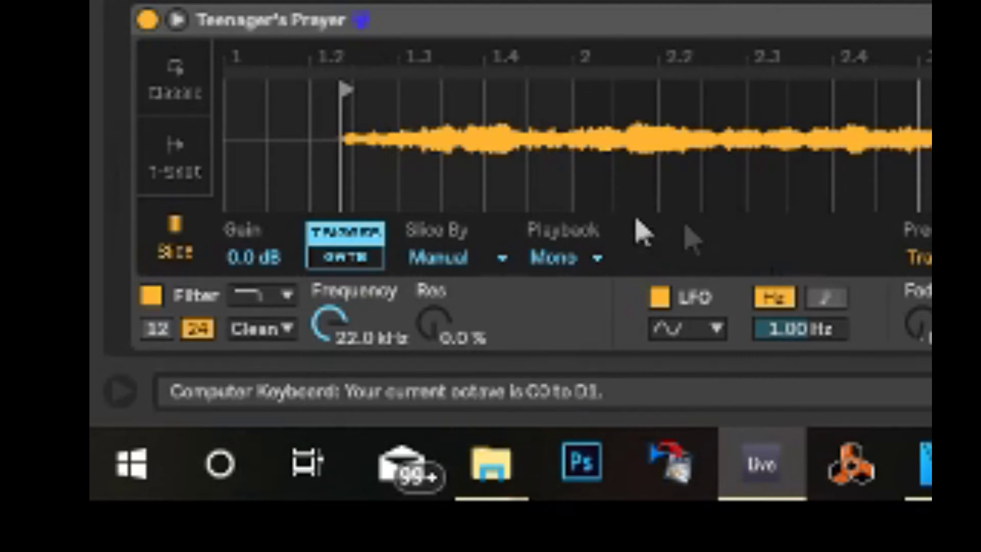
key(x)
- Play the "Teenager's Prayer" sample from its first slice, follow it along the waveform and stop playback
key(a)
key(a)
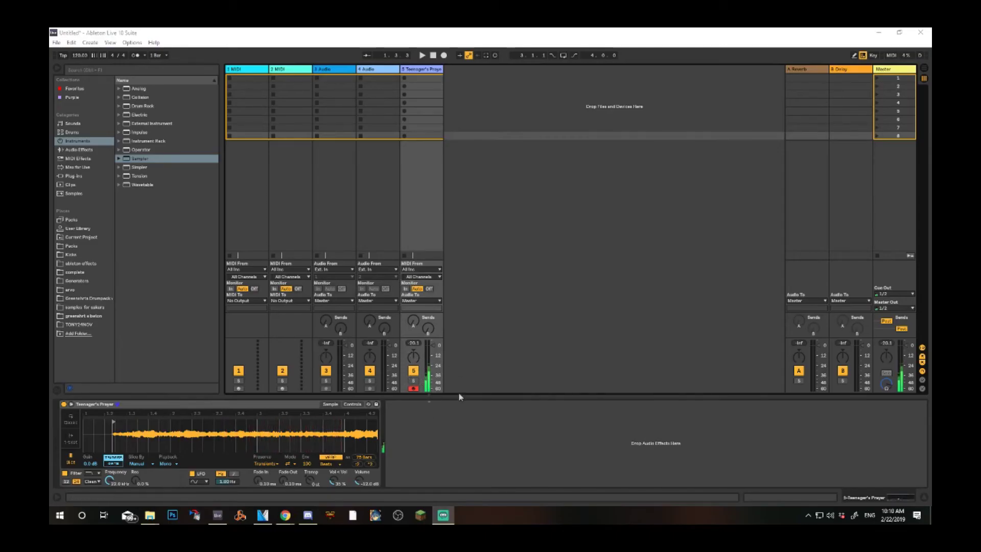
scroll(374, 449, down, 5)
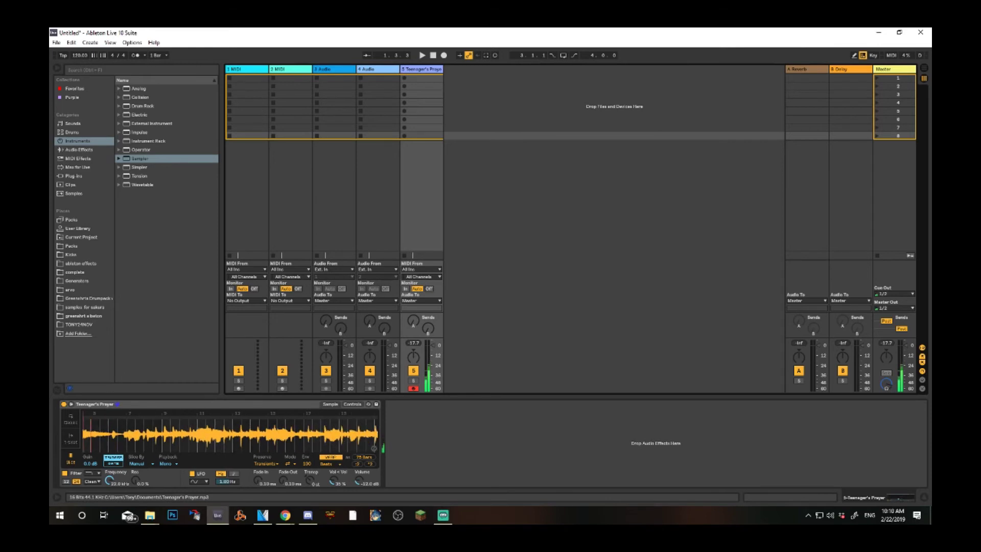
key(space)
key(space)
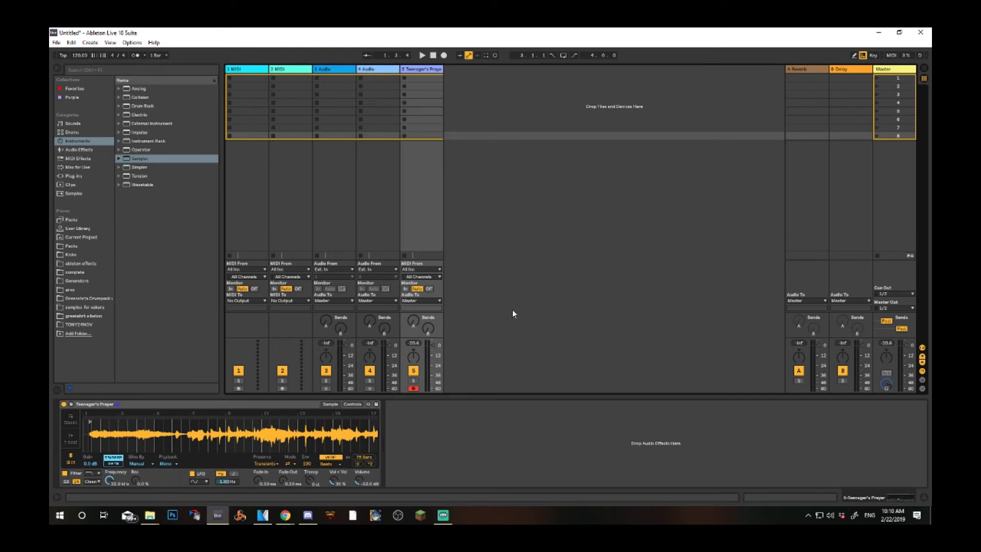
- Examine the opening of the "Teenager's Prayer" waveform with its warp grid and play the first slice
scroll(230, 433, up, 3)
scroll(342, 434, down, 5)
scroll(342, 434, down, 5)
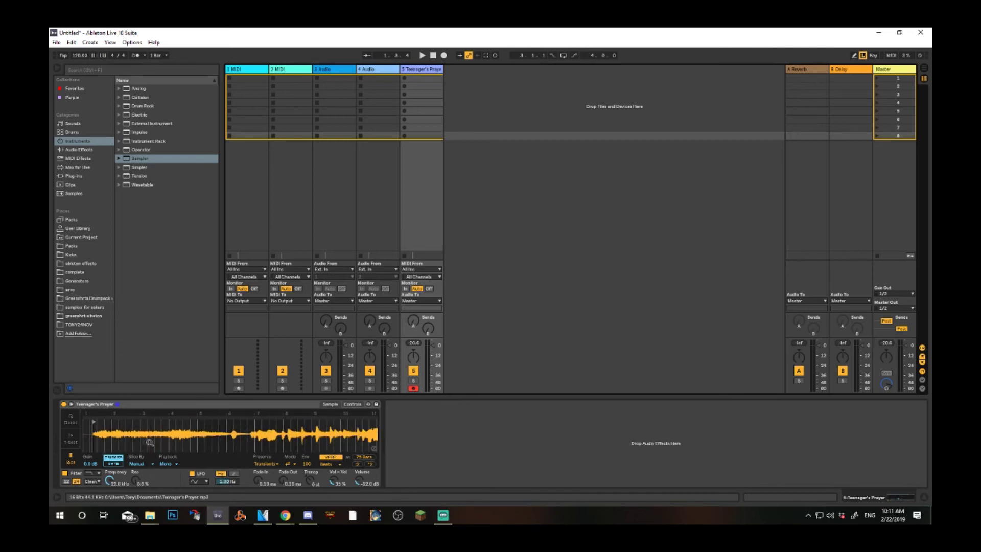
scroll(154, 443, up, 10)
scroll(178, 433, down, 2)
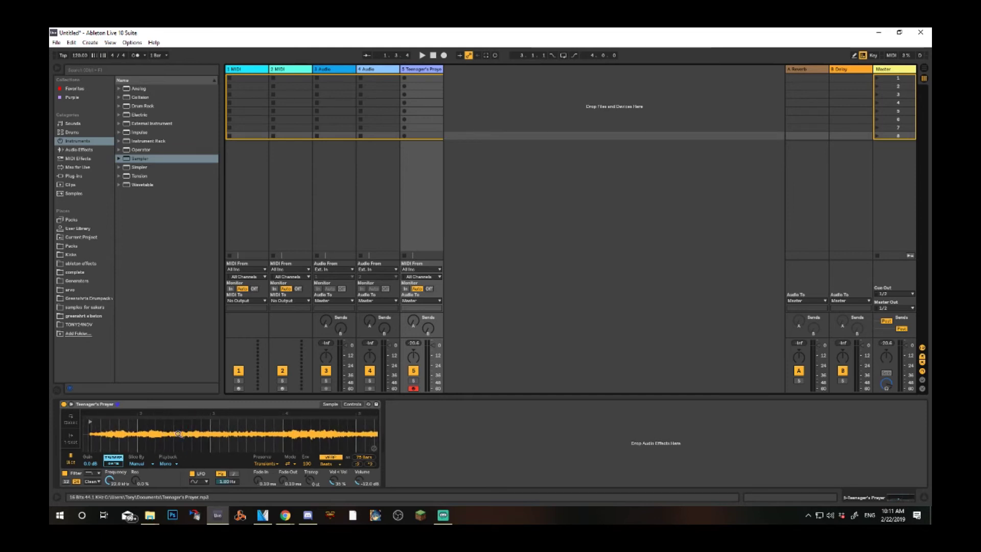
key(a)
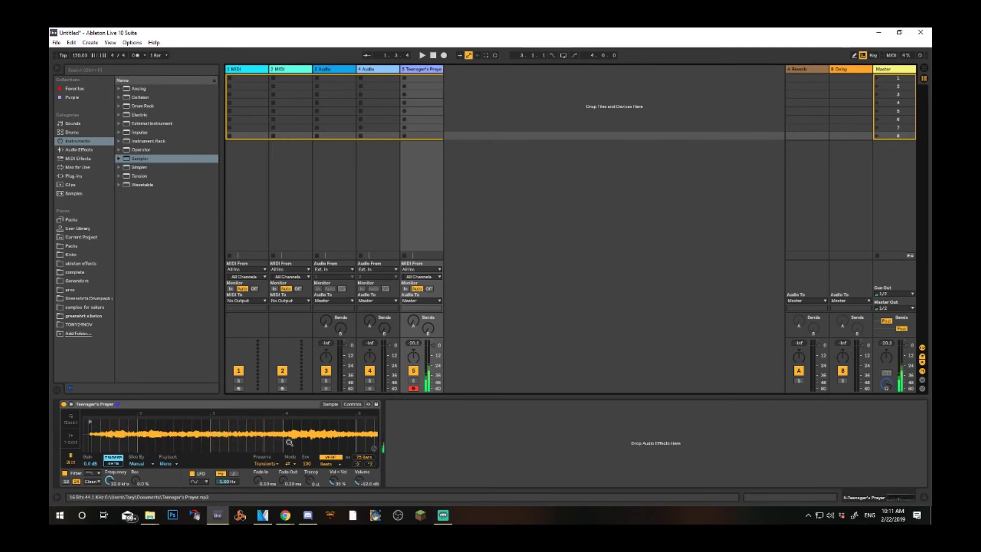
- Turn off Warp for the sample in Simpler and set the project tempo to 80 BPM
click(330, 457)
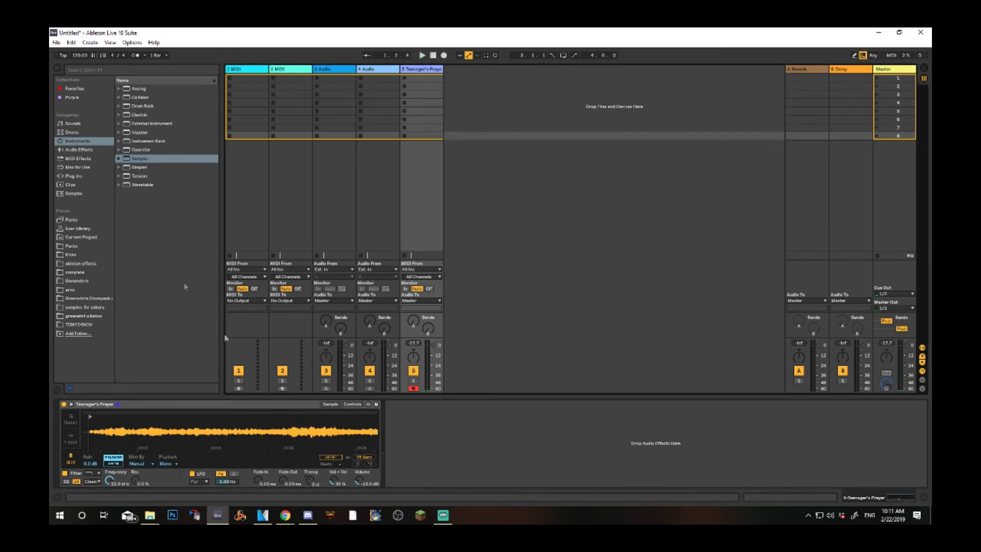
click(79, 55)
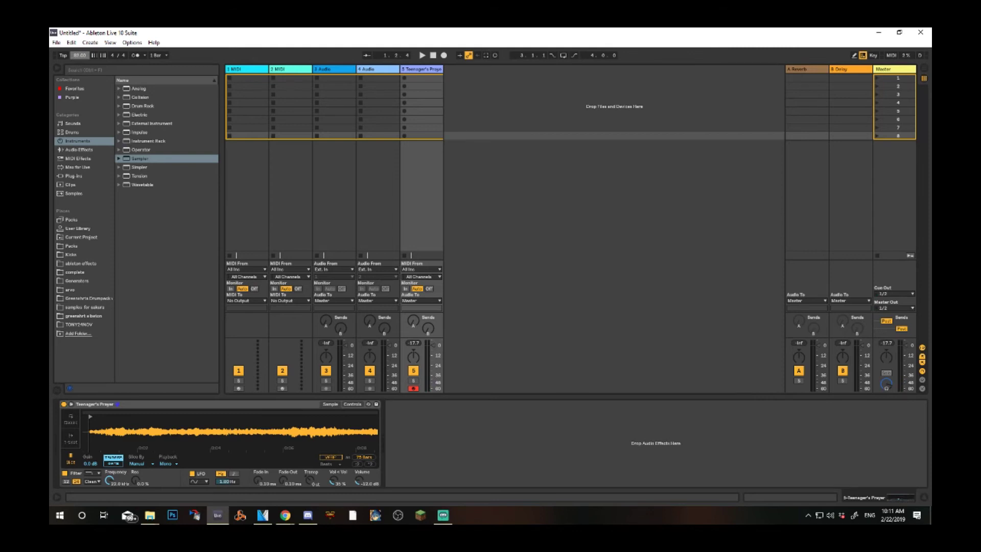
drag(79, 55, 80, 64)
drag(77, 57, 77, 60)
click(493, 327)
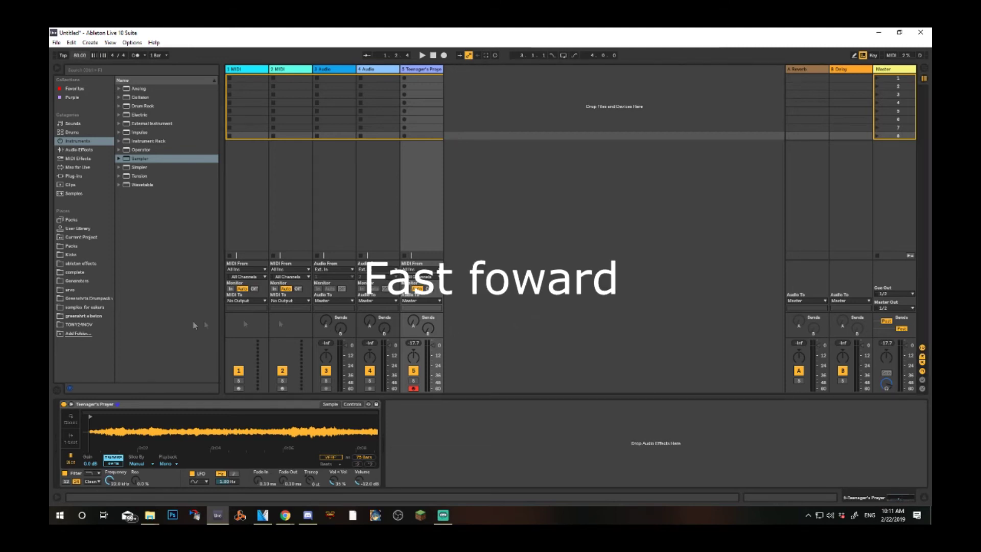
- Play the sample from its first slice and place two manual slices in the opening passage, fine-tuning the first one's position
key(a)
drag(335, 436, 163, 437)
key(space)
double_click(164, 437)
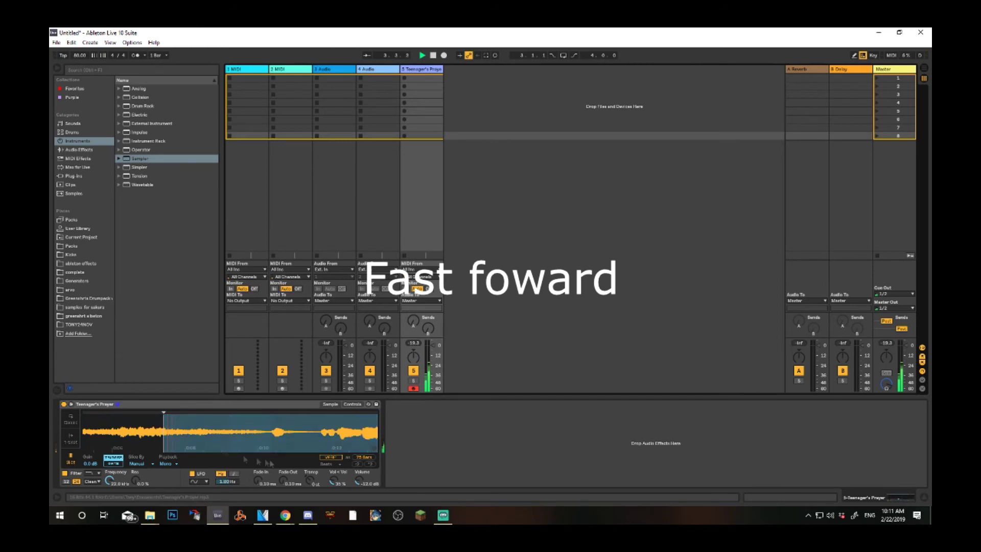
drag(164, 437, 152, 440)
key(a)
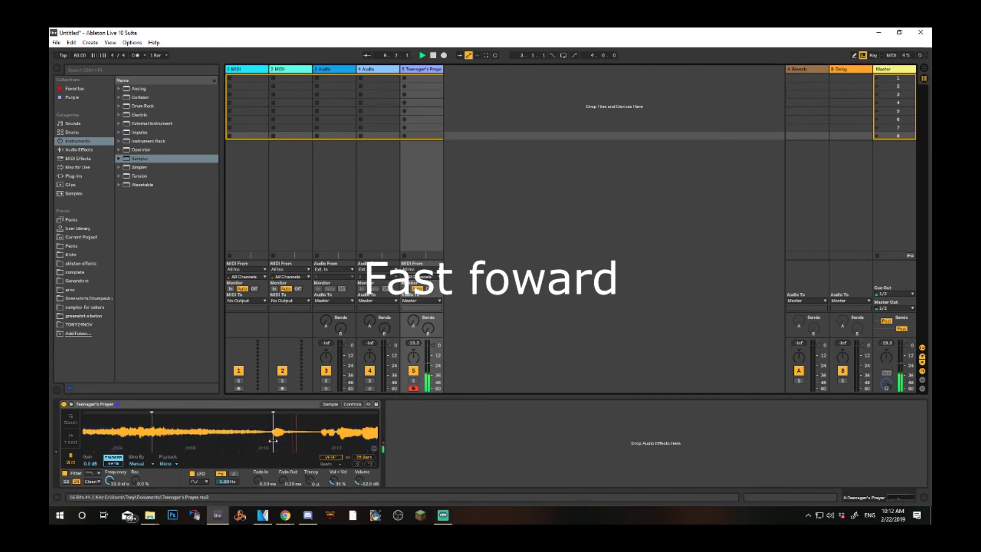
drag(271, 444, 187, 441)
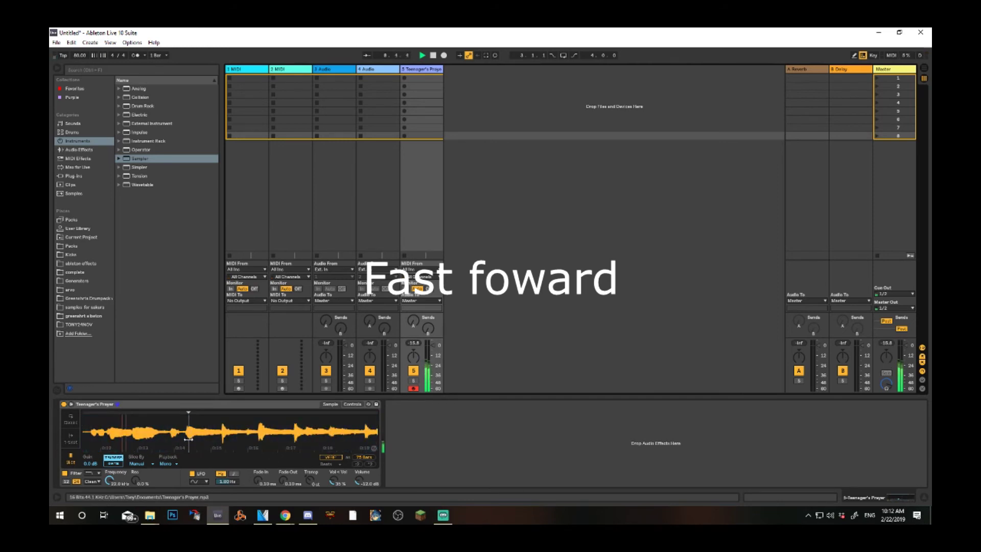
- Add manual slices on the strong hits after the opening passage while the sample plays
double_click(259, 439)
drag(343, 438, 293, 438)
double_click(173, 443)
double_click(174, 442)
double_click(247, 445)
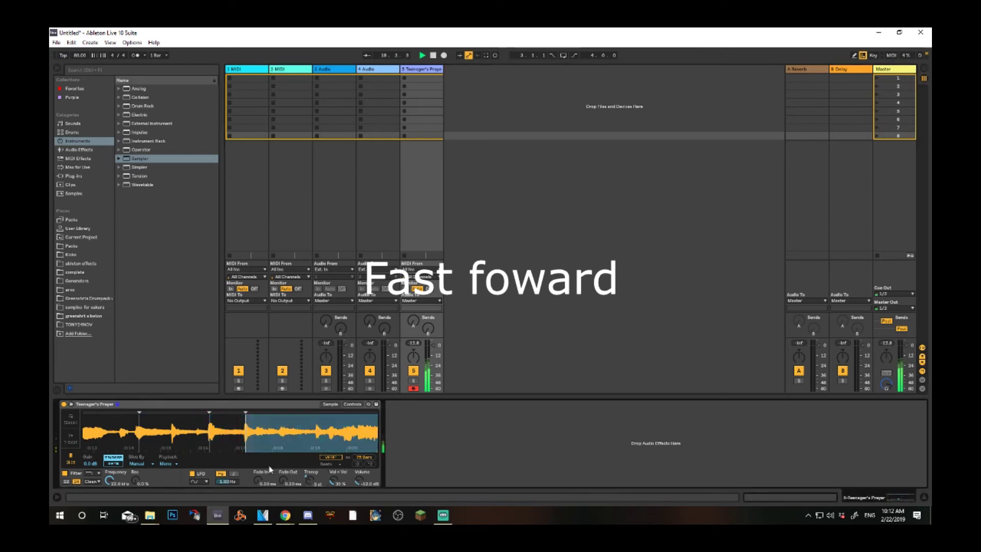
- Continue slicing further along the waveform, placing manual slices at the starts of the next phrases
double_click(317, 444)
mouse_move(317, 444)
mouse_down()
mouse_move(360, 444)
mouse_move(247, 446)
mouse_up()
double_click(348, 445)
double_click(312, 452)
drag(315, 432, 203, 430)
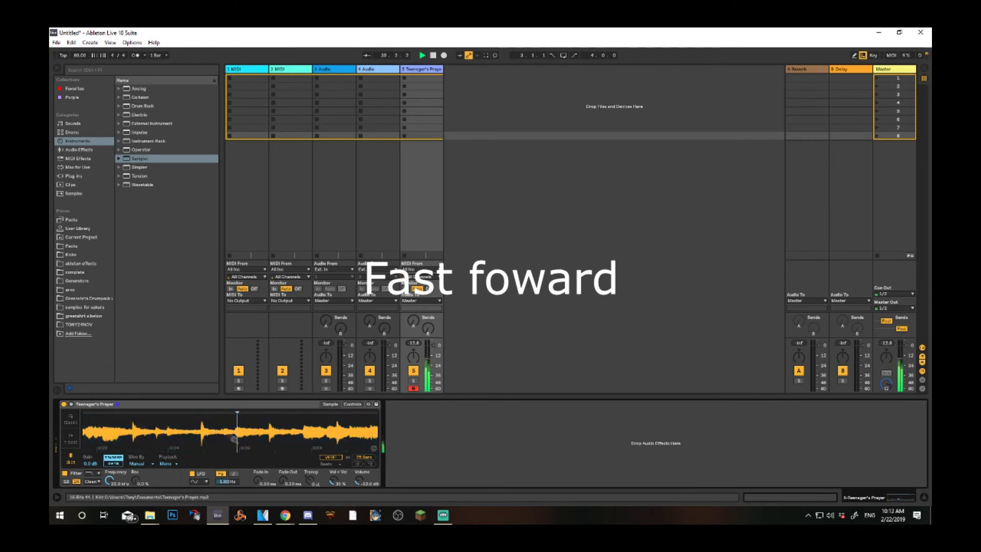
double_click(304, 432)
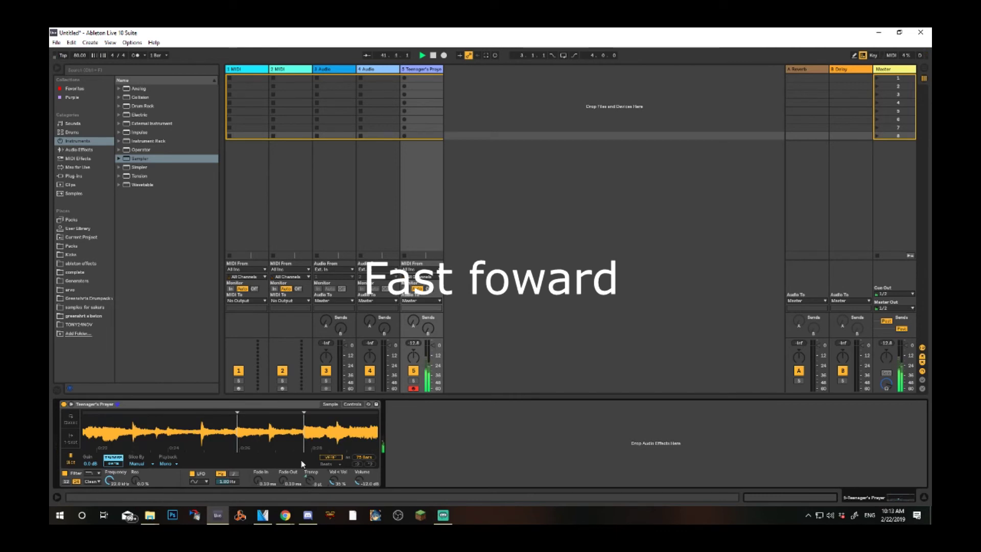
- Nudge the slice marker onto the start of its hit and raise Simpler's Fade In
mouse_move(123, 434)
mouse_down()
mouse_move(357, 435)
mouse_move(146, 460)
mouse_up()
drag(122, 413, 127, 413)
drag(258, 480, 258, 454)
drag(310, 480, 309, 472)
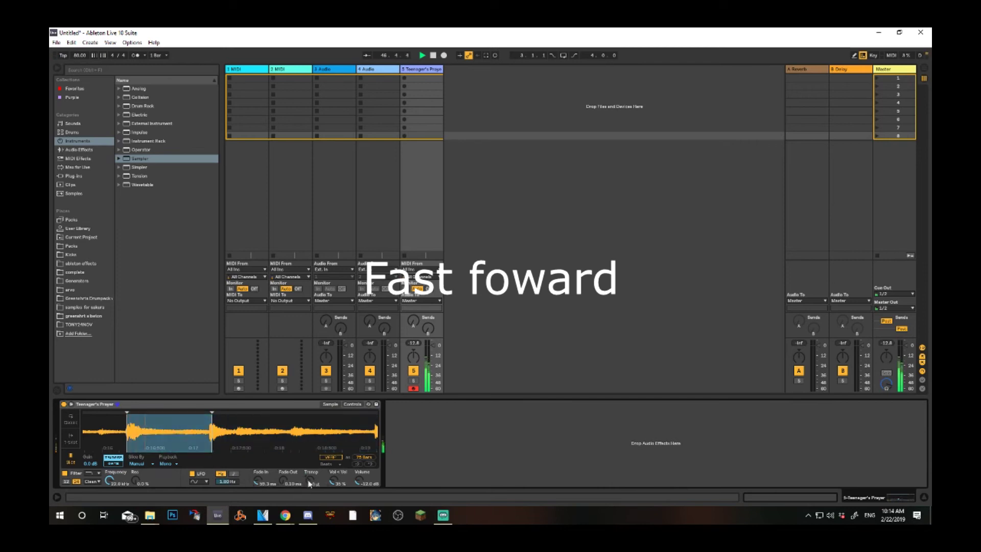
- Edit the slice points around the next hit in the waveform and stop playback
double_click(302, 442)
double_click(308, 434)
drag(303, 442, 225, 426)
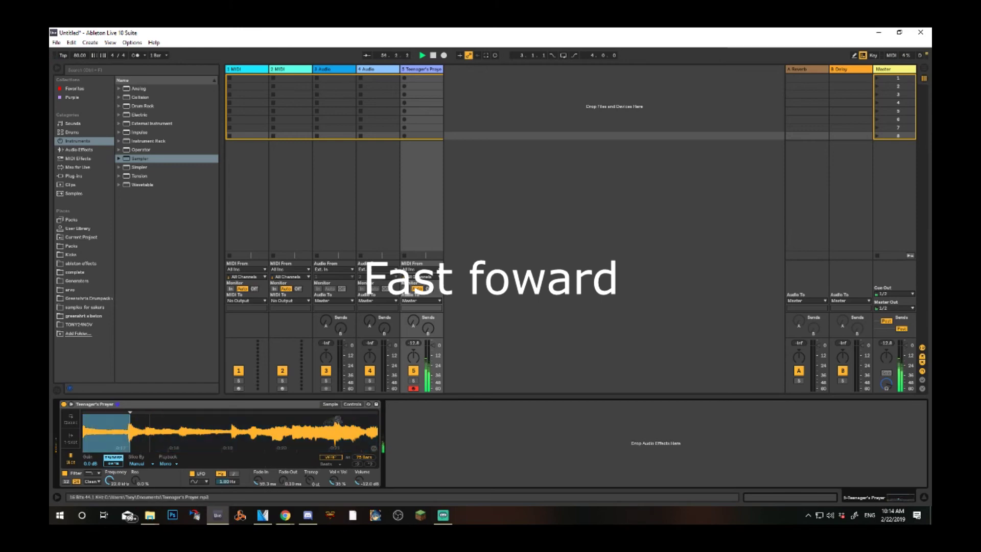
key(space)
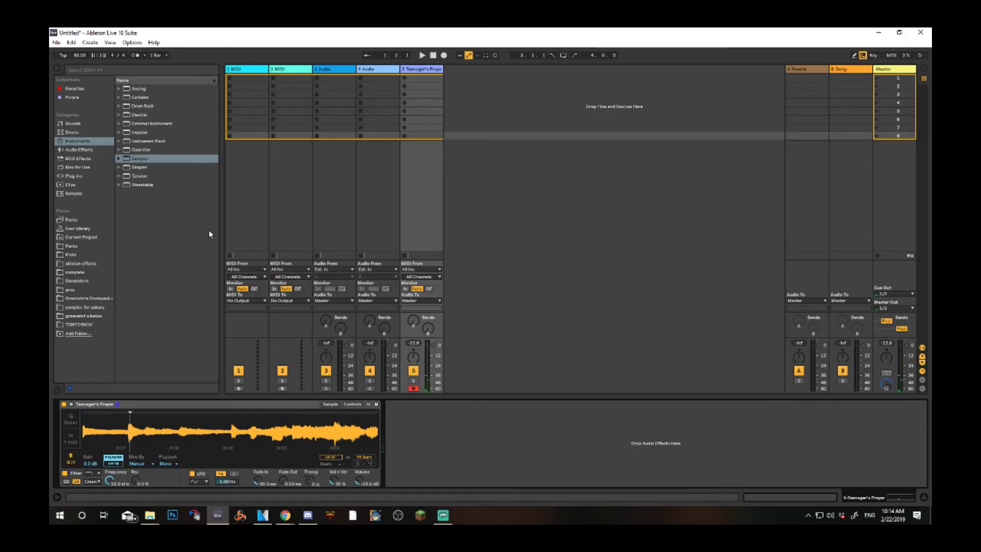
- Review the manual slices across the whole "Teenager's Prayer" waveform and audition the sample
mouse_move(164, 429)
mouse_down()
mouse_move(163, 404)
mouse_move(164, 429)
mouse_up()
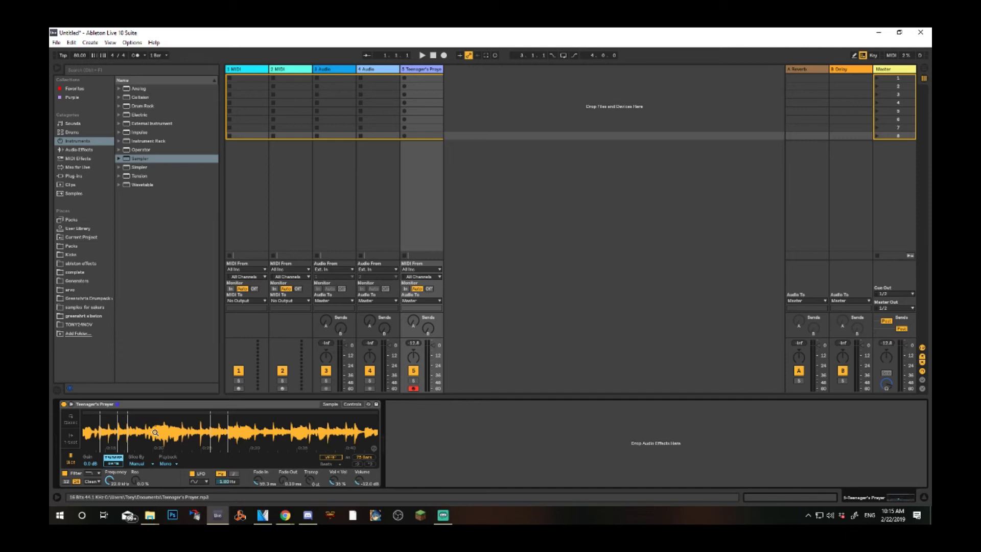
scroll(152, 433, down, 3)
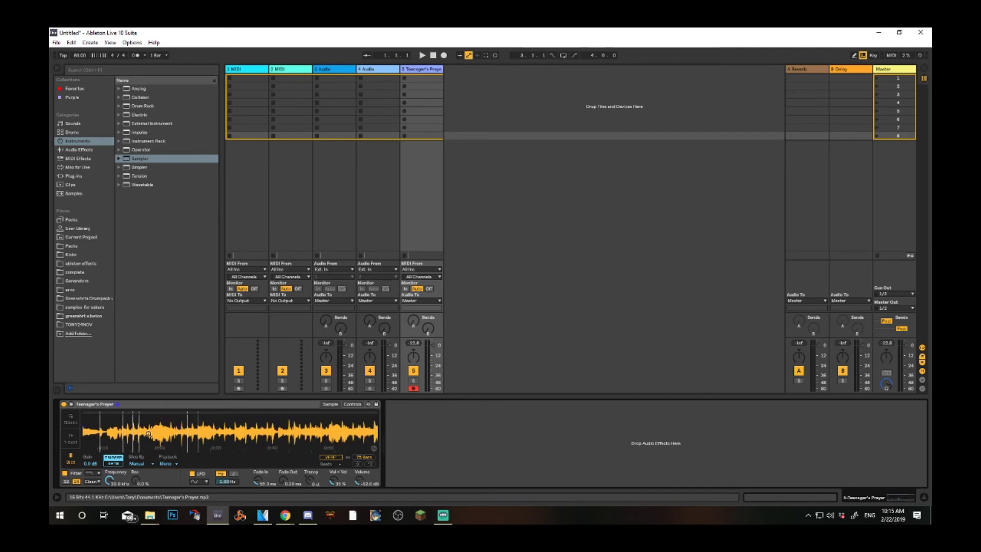
scroll(148, 433, down, 3)
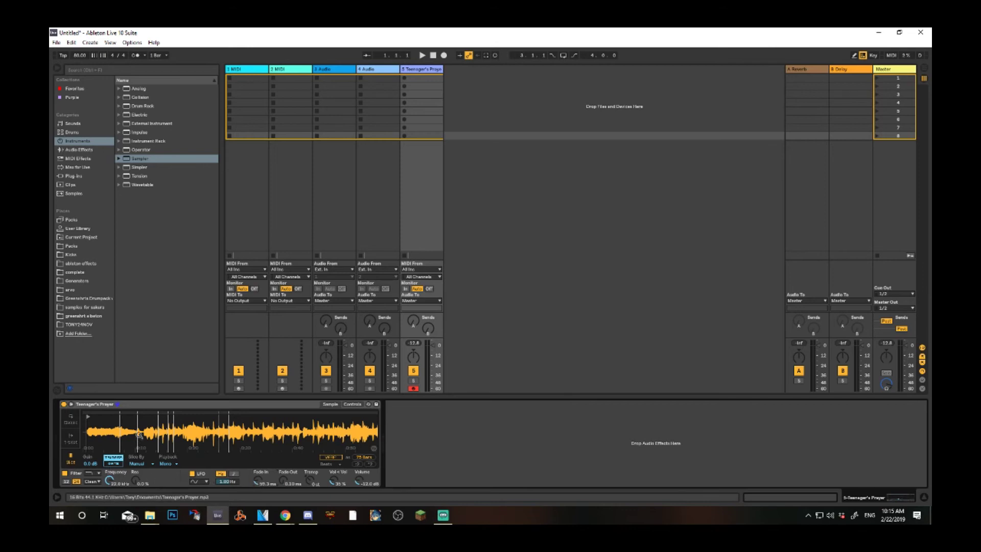
scroll(140, 435, up, 3)
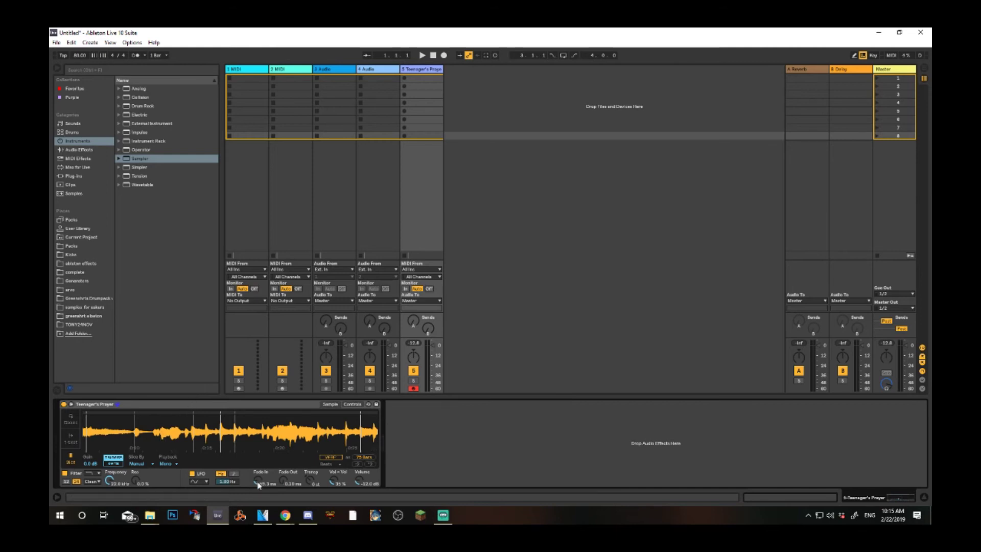
key(w)
key(w)
drag(309, 480, 310, 472)
key(space)
key(space)
drag(302, 449, 178, 440)
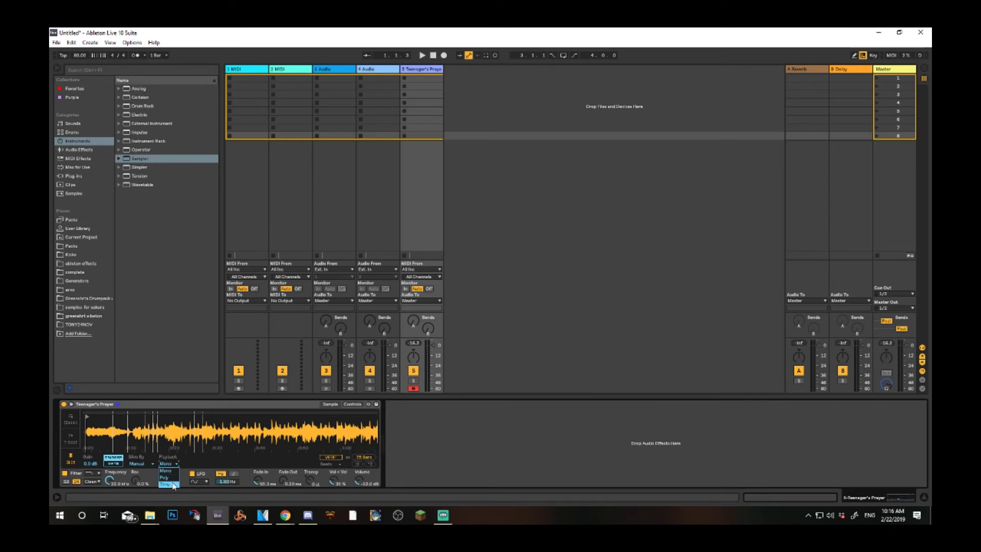
- Compare Simpler's Thru and Mono playback modes by playing the same slice in each, ending on Mono
click(173, 484)
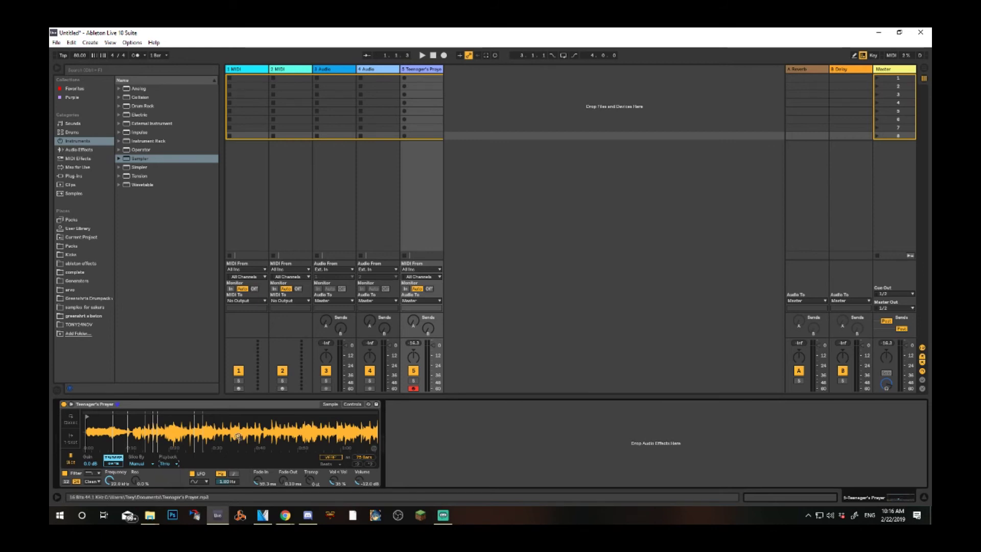
drag(146, 434, 146, 467)
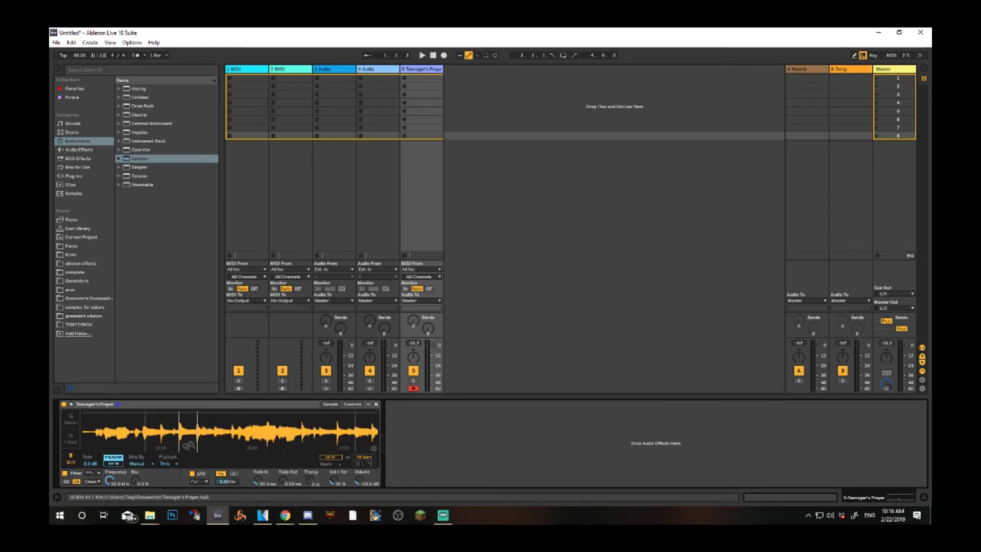
key(d)
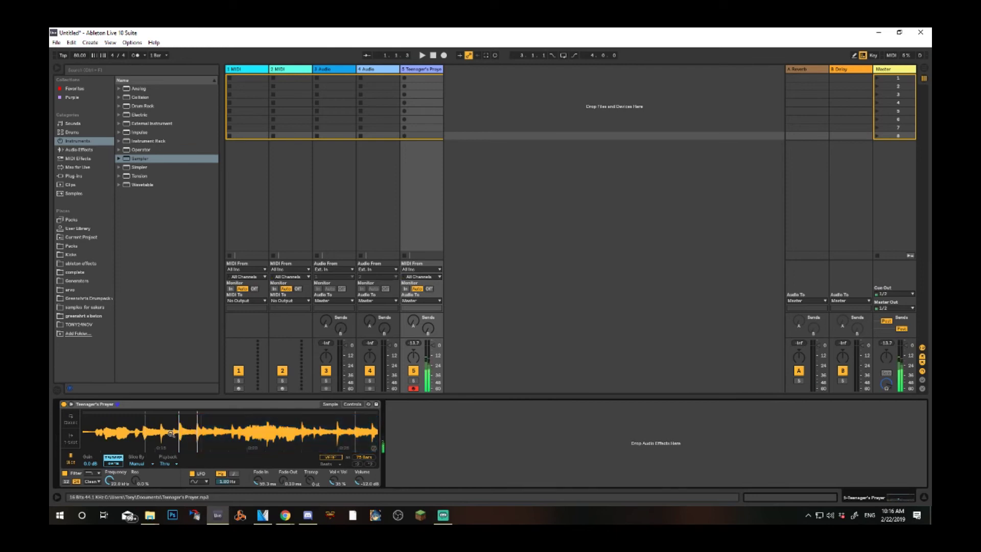
click(171, 462)
click(172, 474)
key(d)
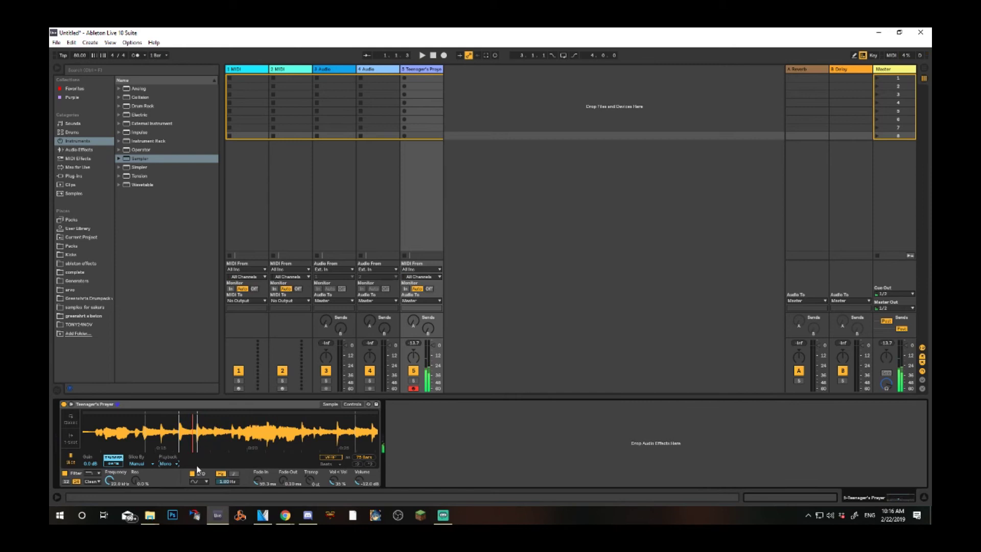
key(d)
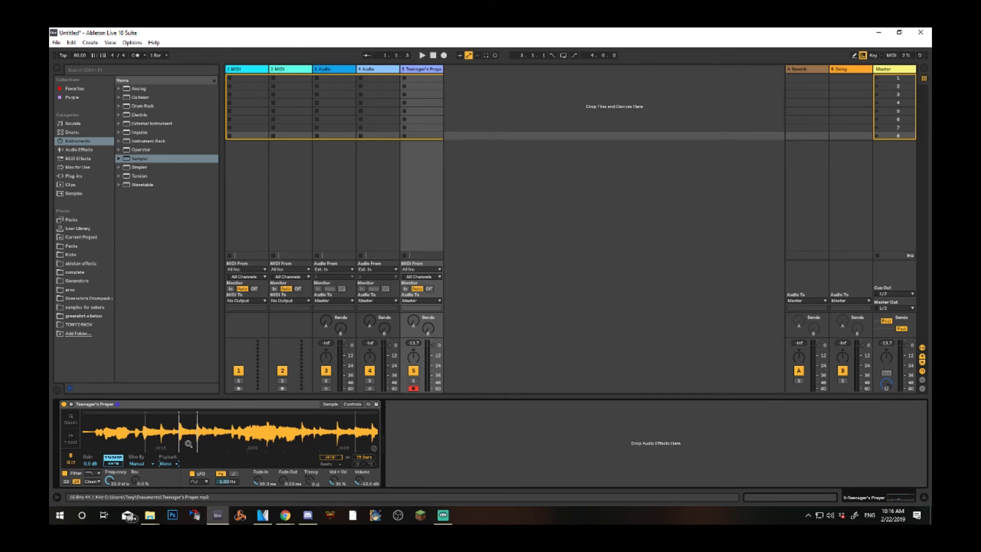
- Inspect the short slice between two neighbouring markers up close and play it to check its boundaries
mouse_move(188, 443)
mouse_down()
mouse_move(176, 452)
mouse_move(161, 444)
mouse_up()
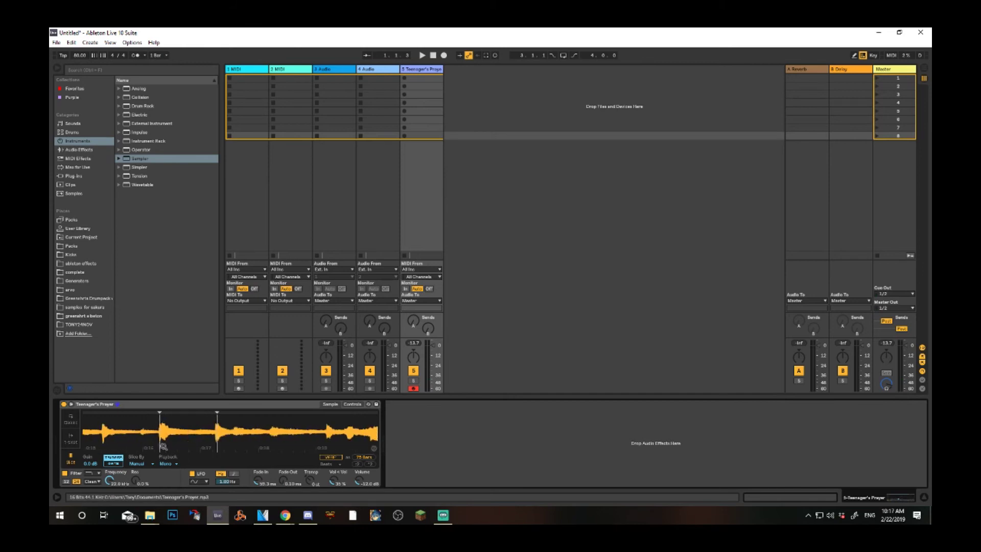
click(159, 443)
drag(186, 438, 146, 439)
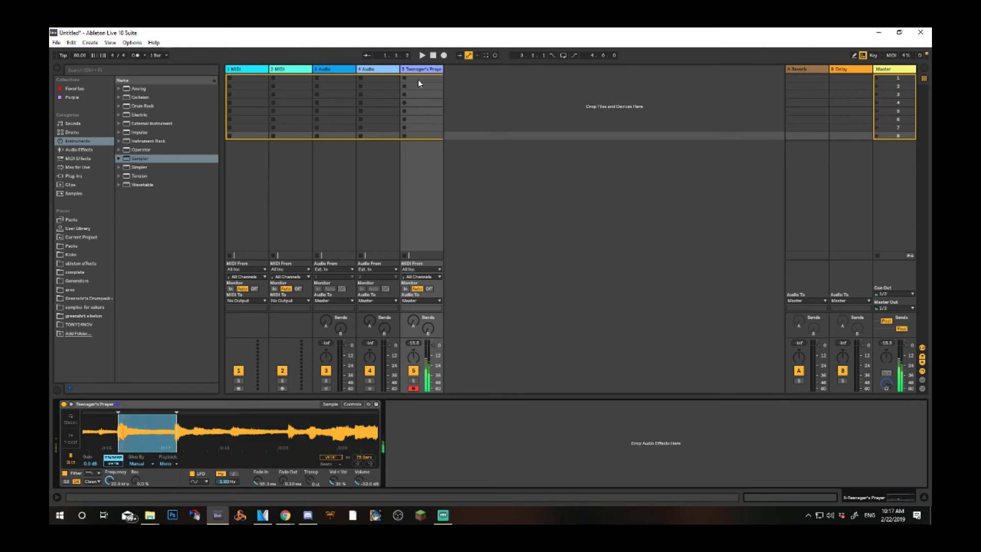
key(space)
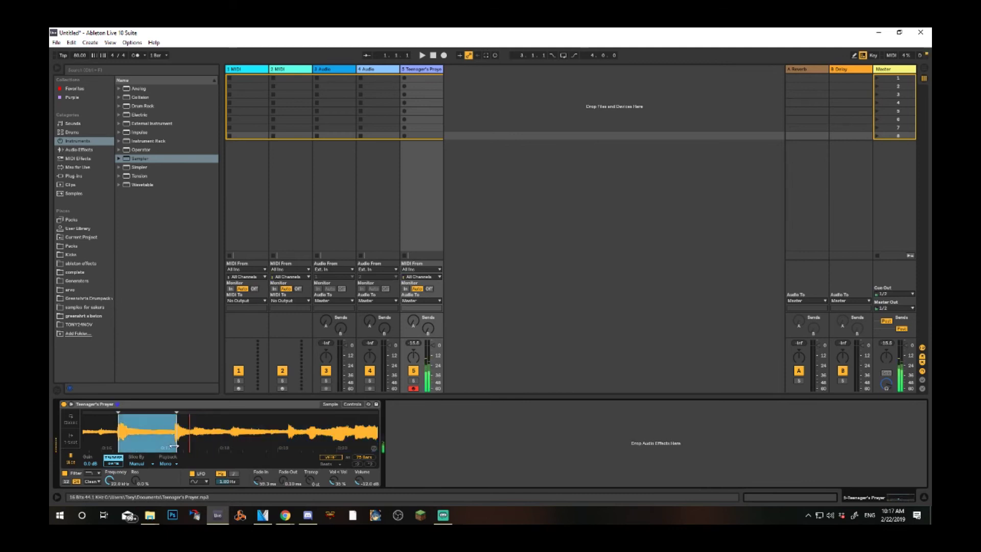
click(563, 238)
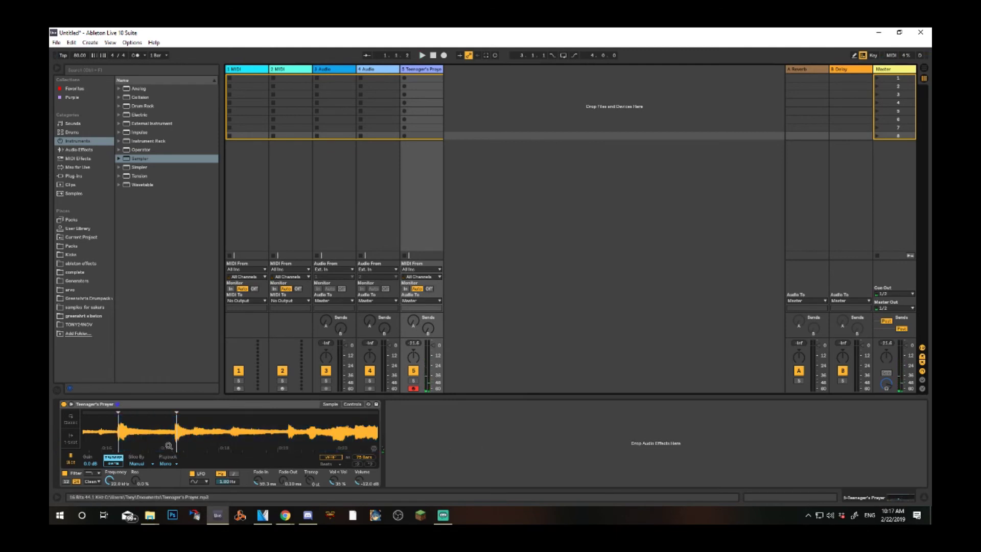
drag(174, 446, 178, 407)
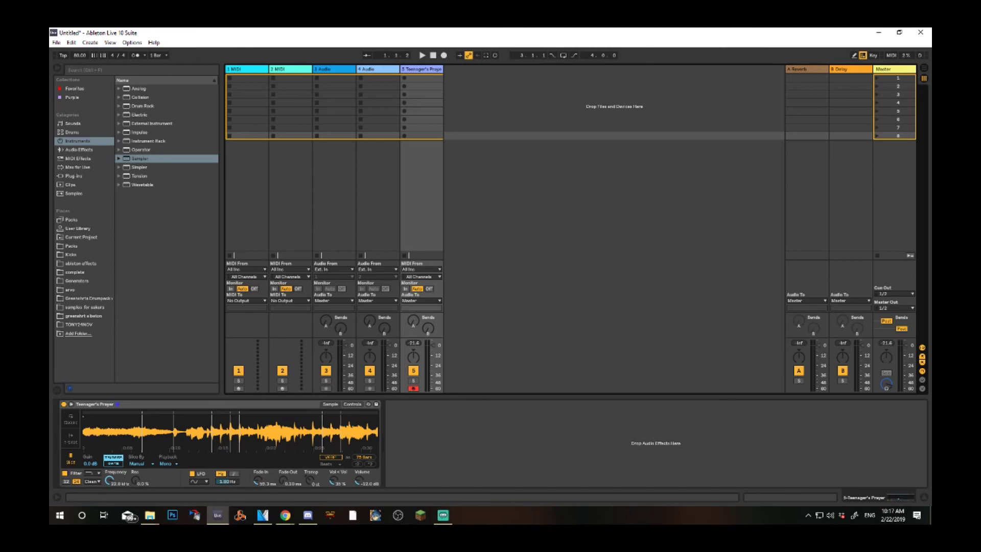
key(alt+Tab)
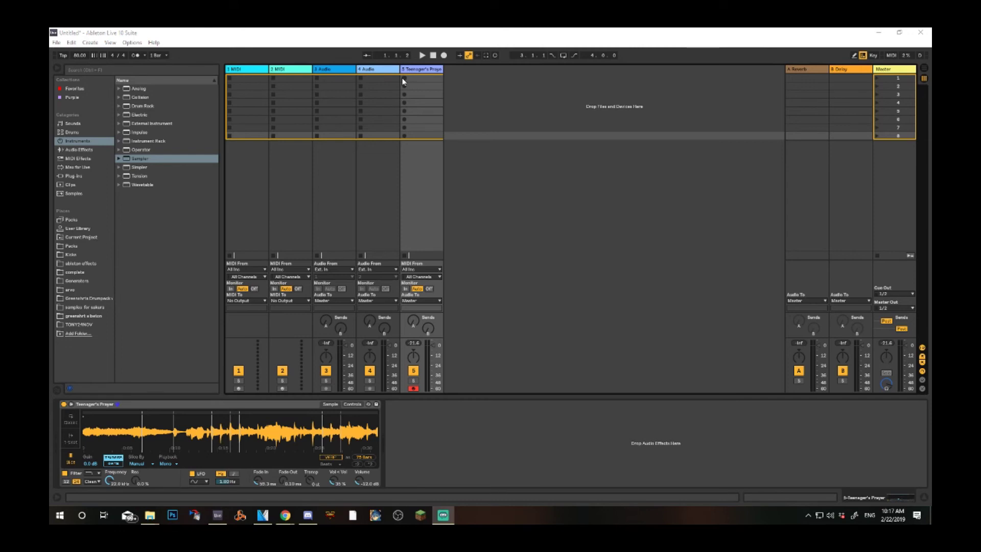
click(539, 188)
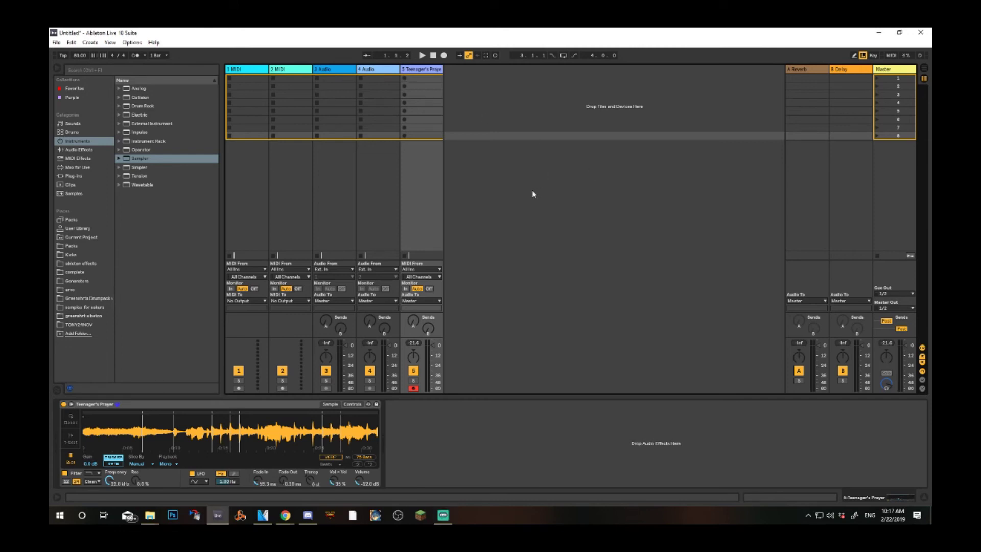
- Play the chopped slices in varying order from the computer keyboard to try out a new pattern
key(f)
key(d)
key(f)
key(d)
key(f)
key(g)
key(g)
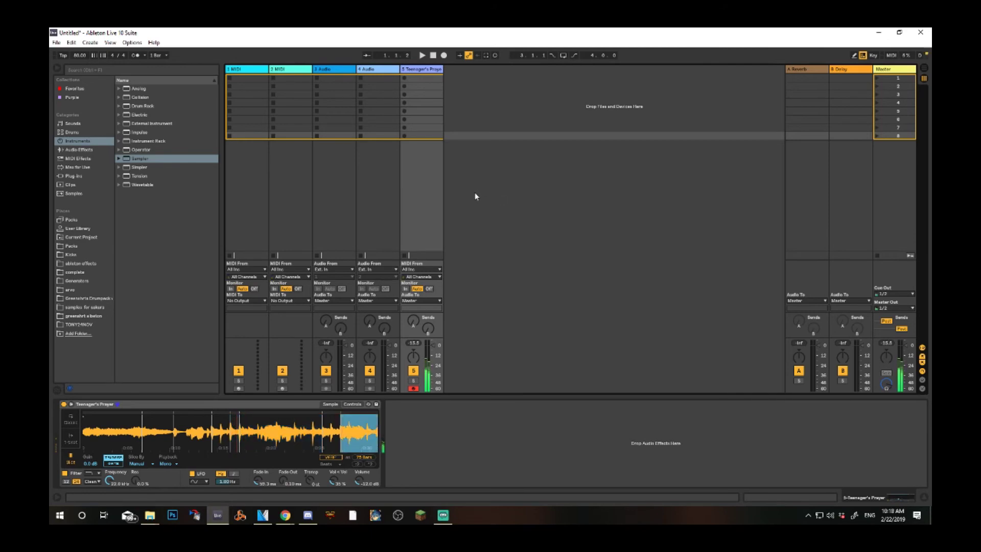
key(t)
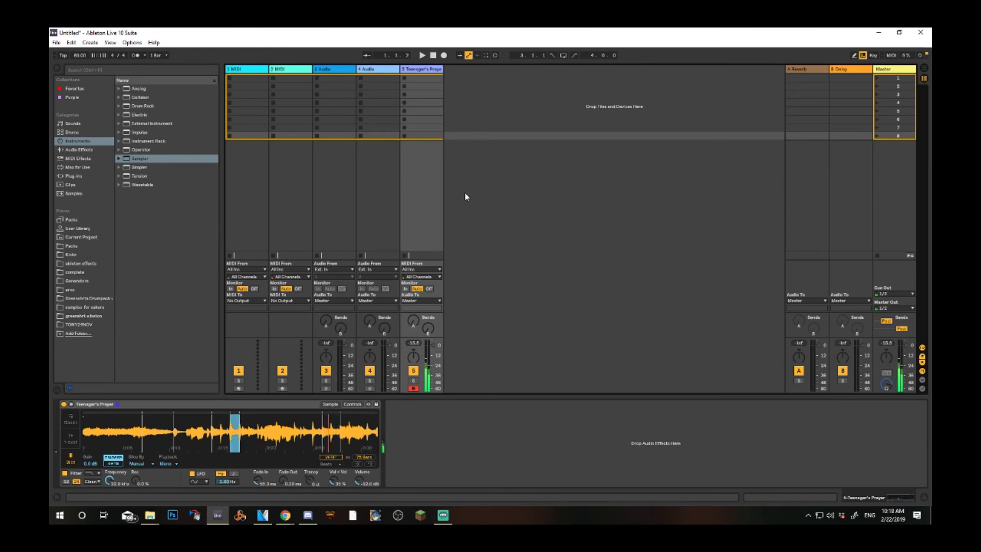
key(g)
key(t)
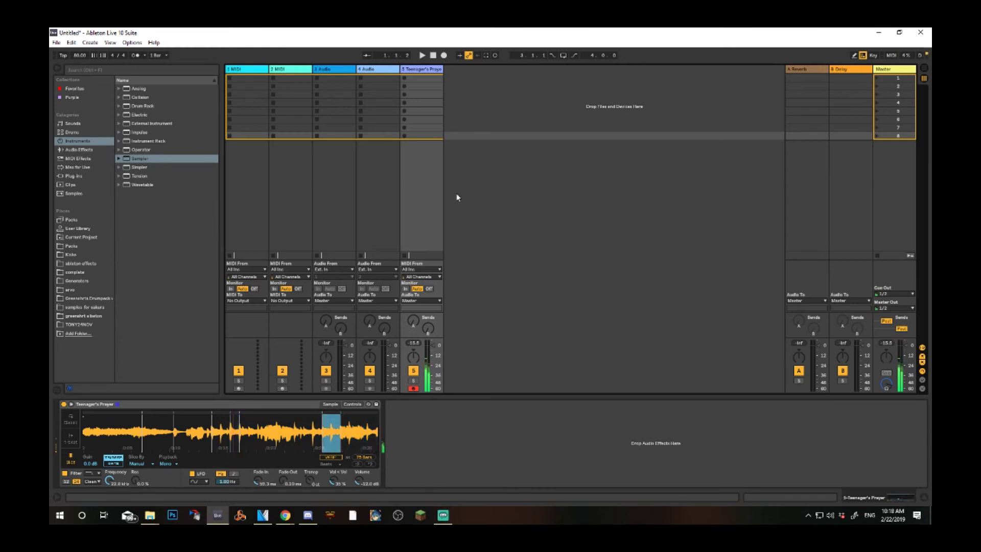
- Play individual slices of the "Teenager's Prayer" sample repeatedly, alternating between neighbouring slices to rehearse a pattern
key(t)
key(t)
key(t)
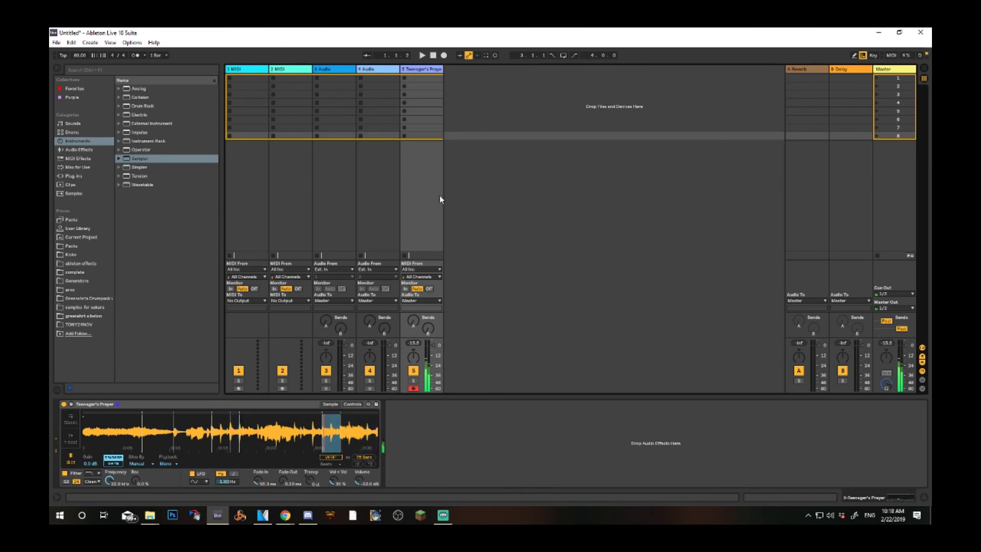
key(t)
key(t)
key(d)
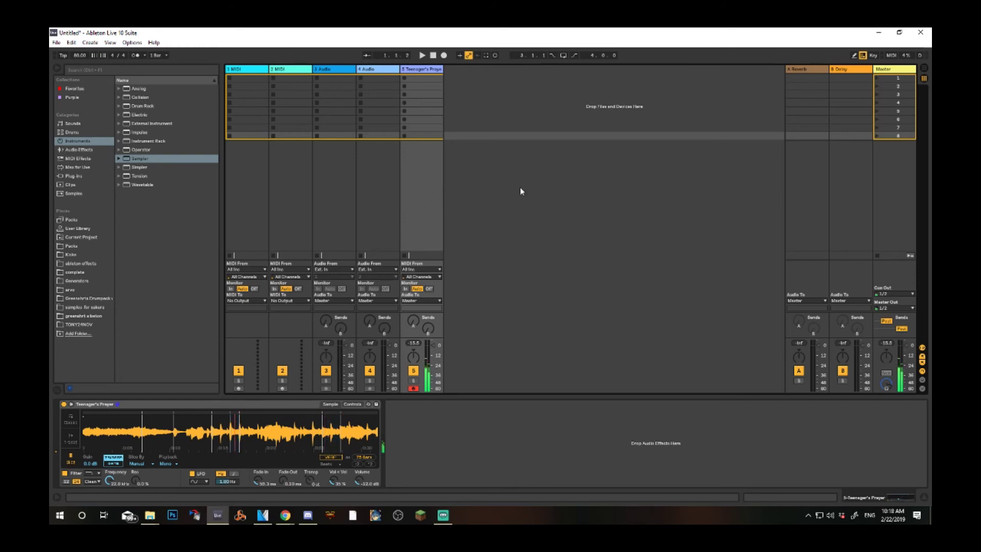
key(f)
key(f)
key(f)
key(d)
key(f)
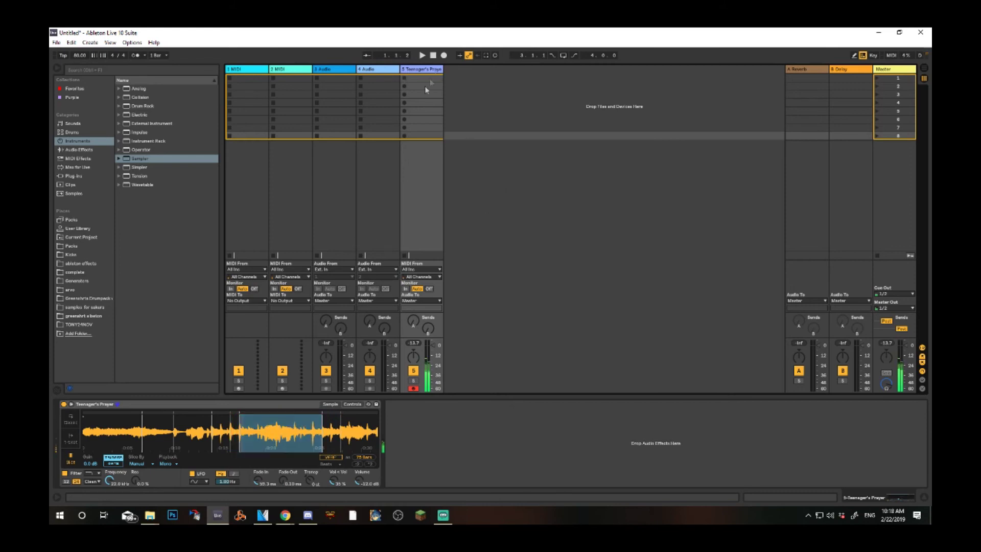
key(f)
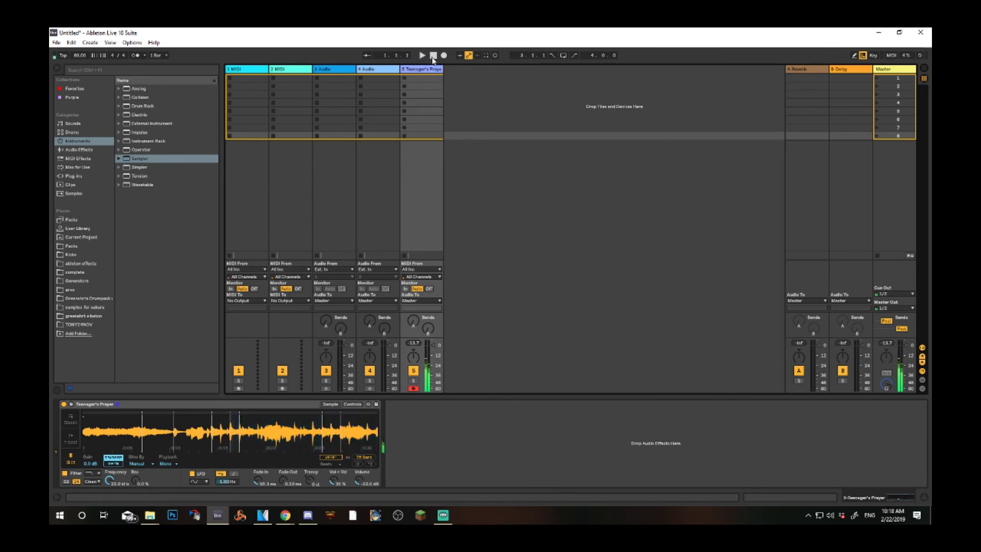
- Record a played slice pattern as a MIDI clip in the first clip slot of the Teenager's Prayer track
click(404, 77)
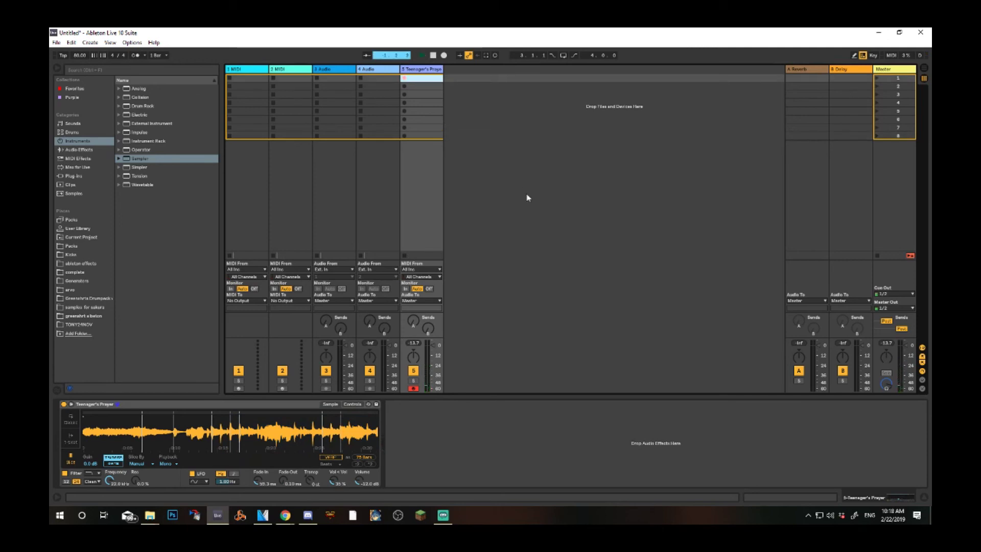
key(d)
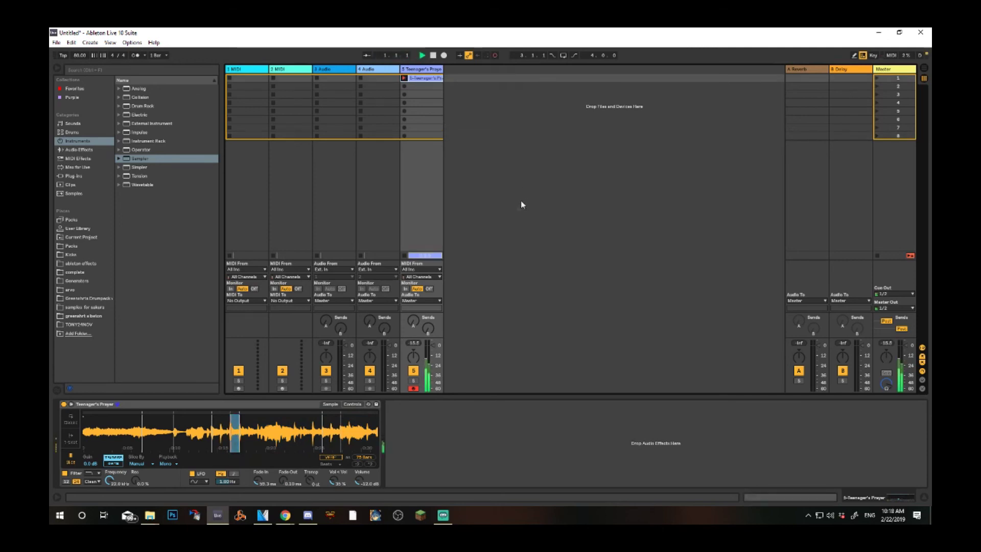
key(f)
key(d)
key(f)
key(f)
key(d)
key(f)
key(g)
key(space)
key(space)
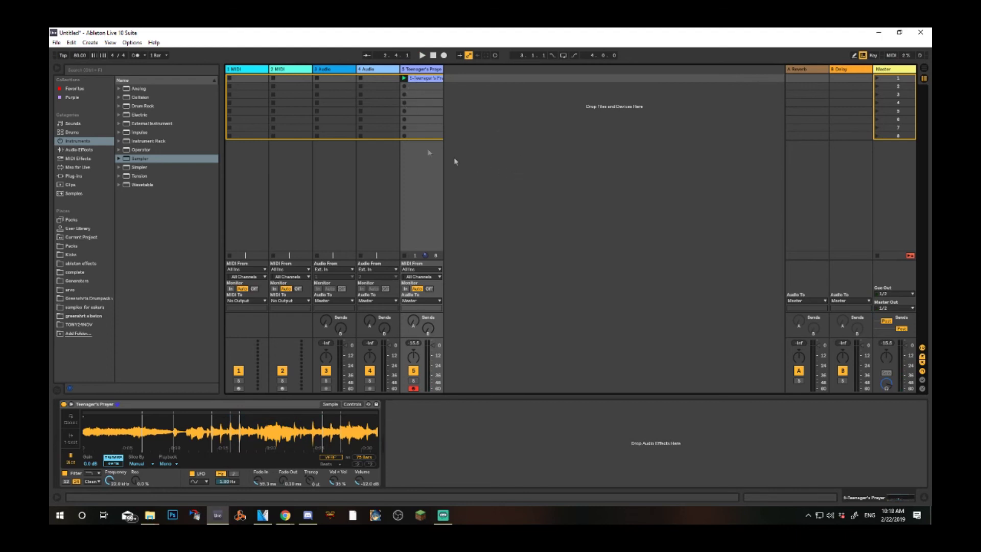
- Delete the four empty MIDI and audio tracks, keeping only the Teenager's Prayer track
click(372, 71)
click(250, 69)
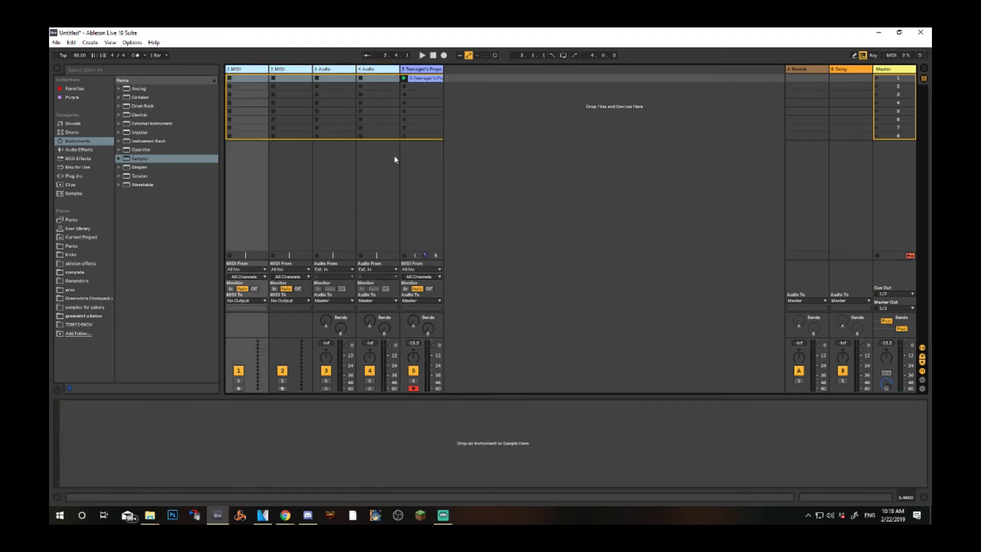
click(378, 77)
shift+click(245, 70)
key(Delete)
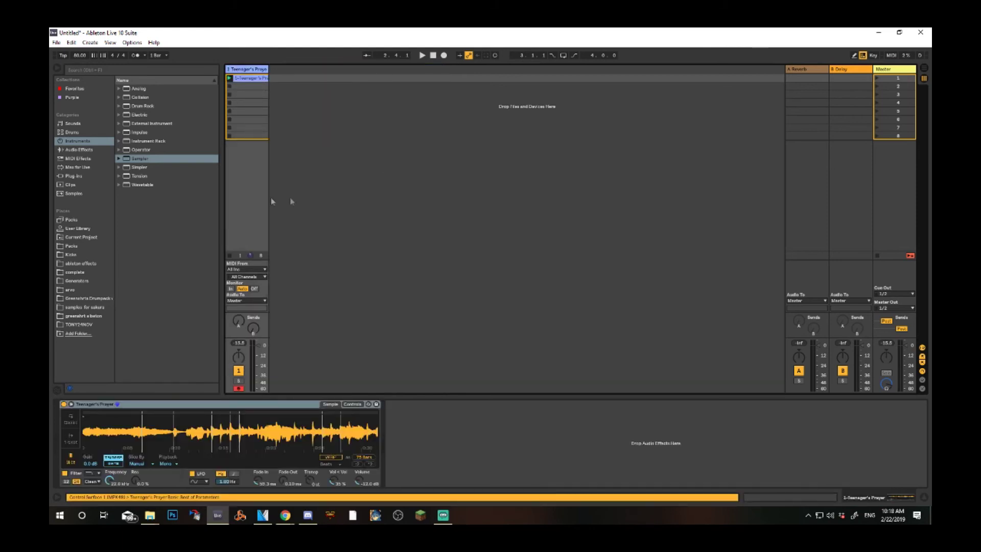
- Rename the Teenager's Prayer track as "Sample Track"
right_click(246, 70)
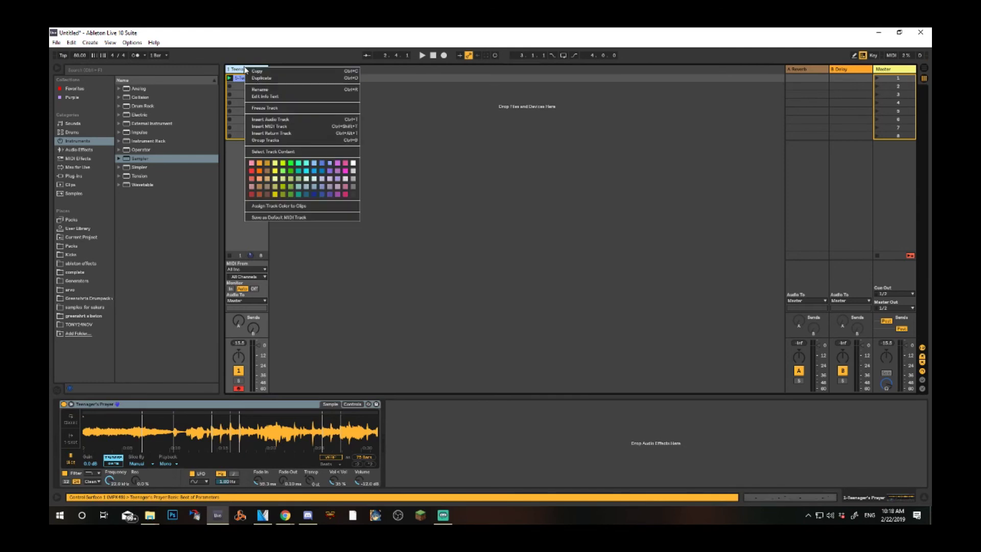
click(263, 93)
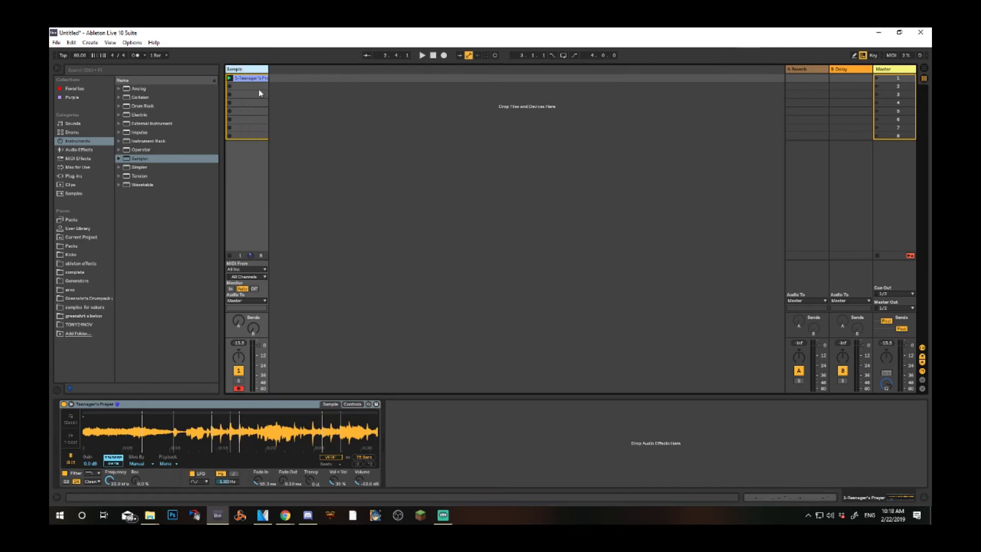
text(Sample Track)
key(Return)
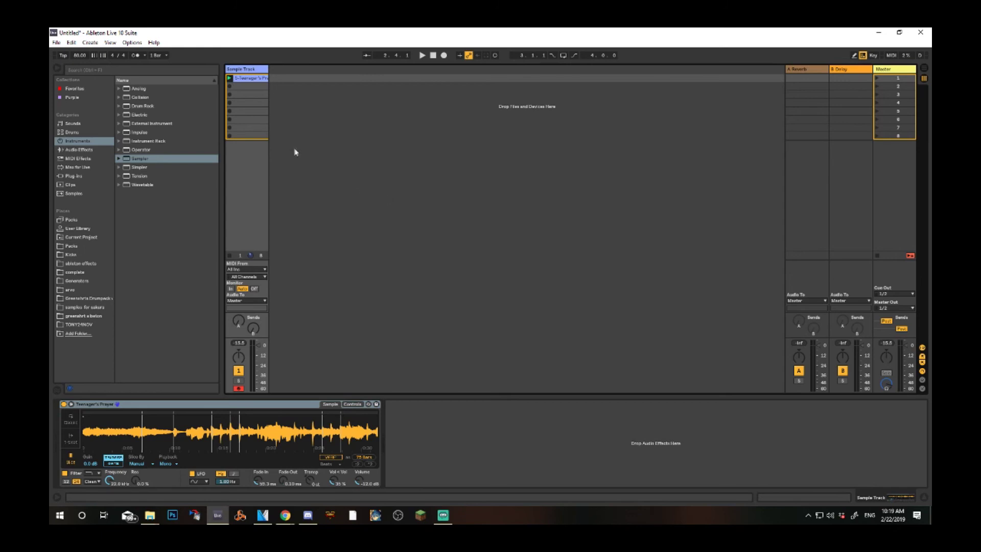
- Add the Teenager's Prayer audio file to a new track in the Arrangement View and open its clip settings
click(298, 112)
key(Tab)
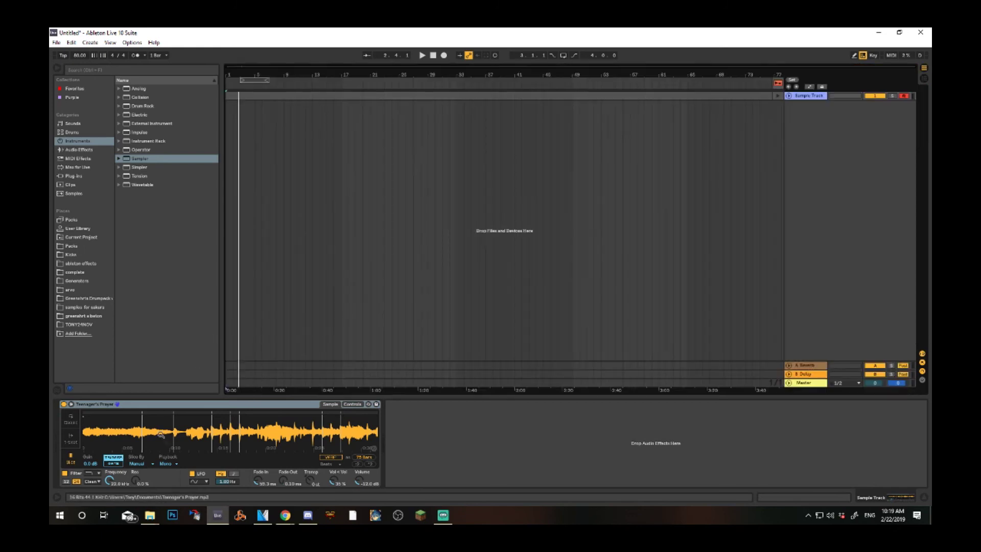
mouse_move(291, 523)
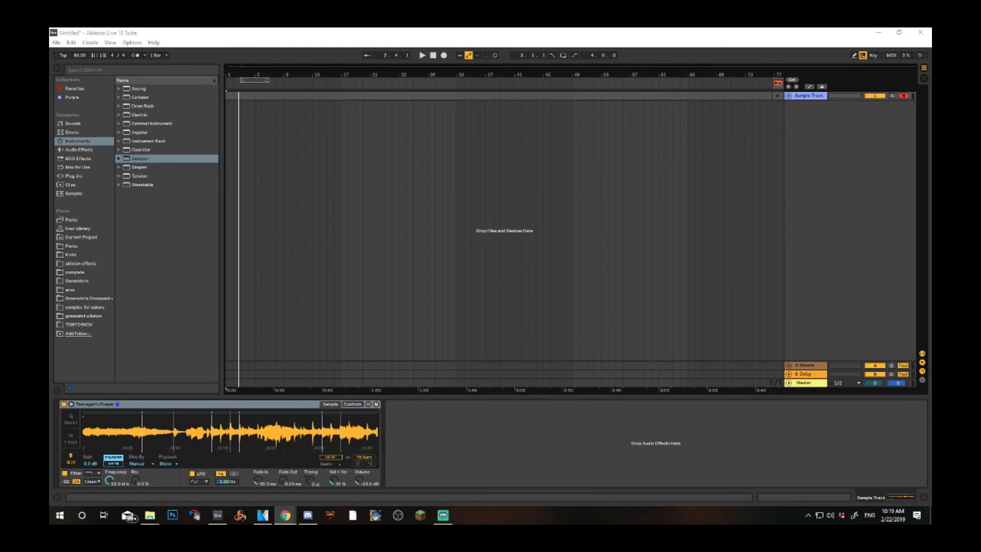
drag(188, 119, 230, 121)
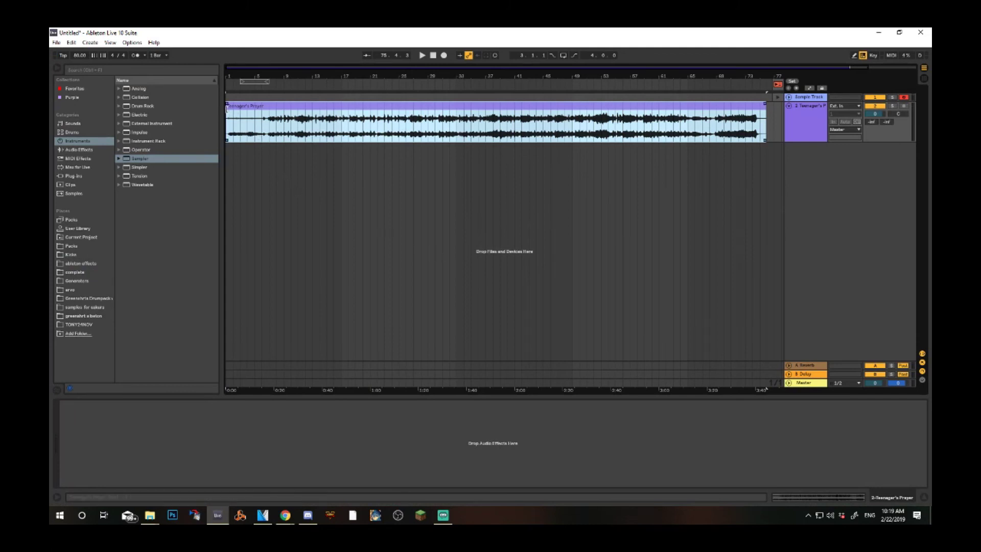
double_click(251, 111)
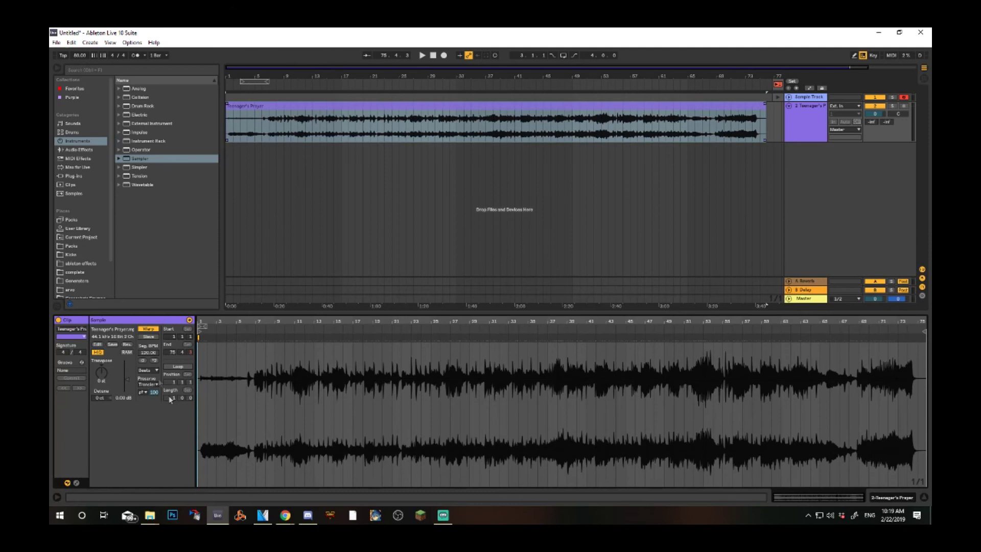
- Try disabling Warp on the Teenager's Prayer clip and trimming its beginning, and undo these changes
click(148, 328)
mouse_move(228, 117)
mouse_down()
mouse_move(255, 117)
mouse_move(231, 115)
mouse_up()
click(259, 115)
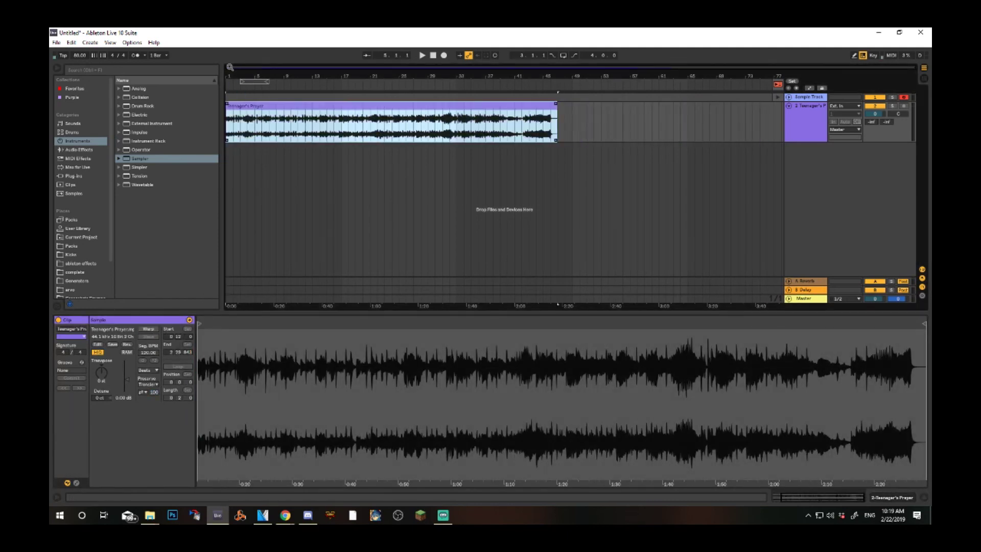
key(z)
key(ctrl+z)
key(ctrl+z)
key(ctrl+z)
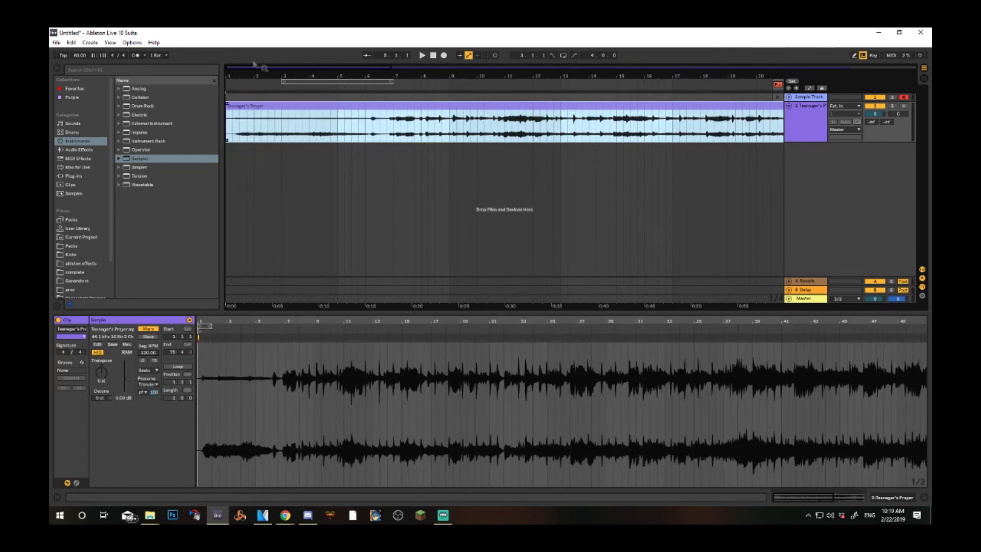
- Play the warped Teenager's Prayer clip in the arrangement from around bar 8
drag(233, 67, 233, 57)
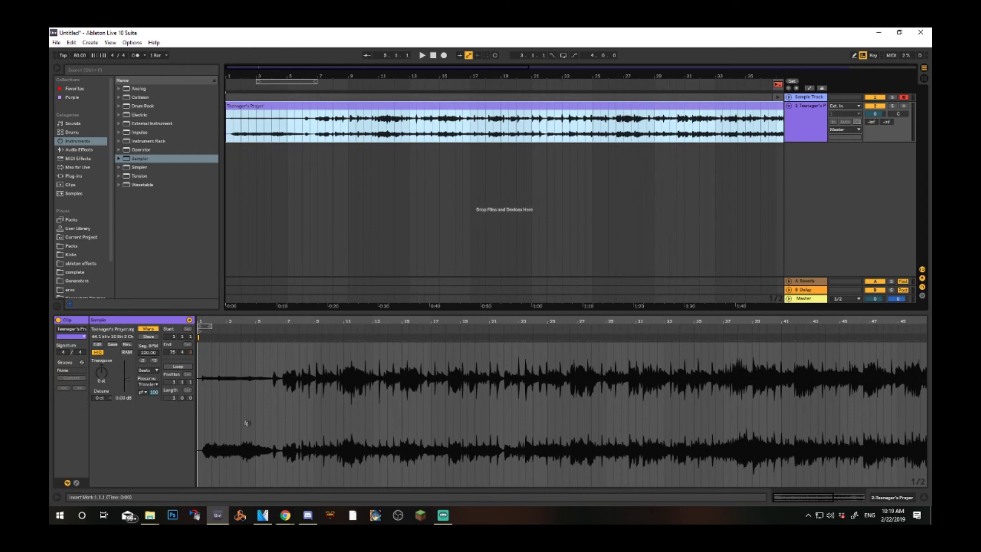
click(875, 368)
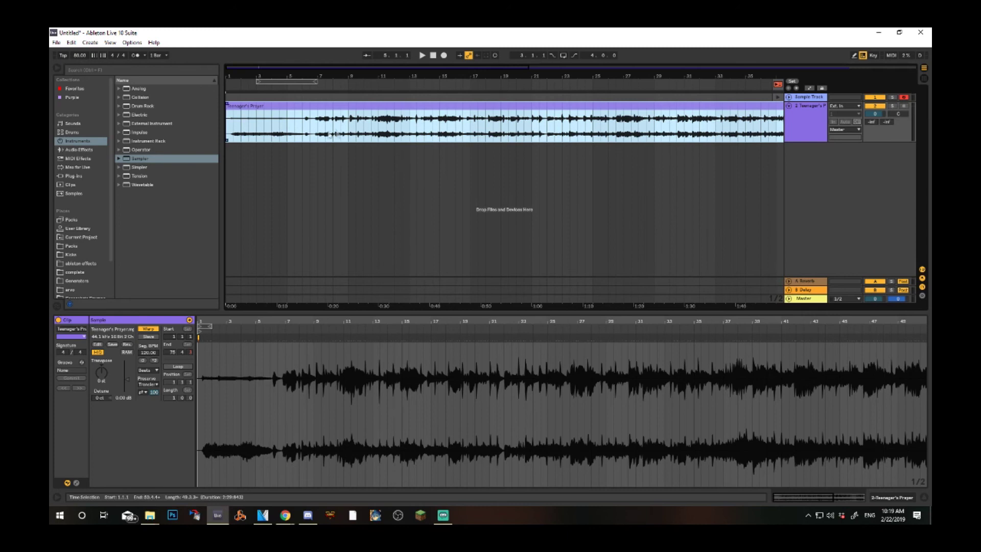
click(333, 134)
key(space)
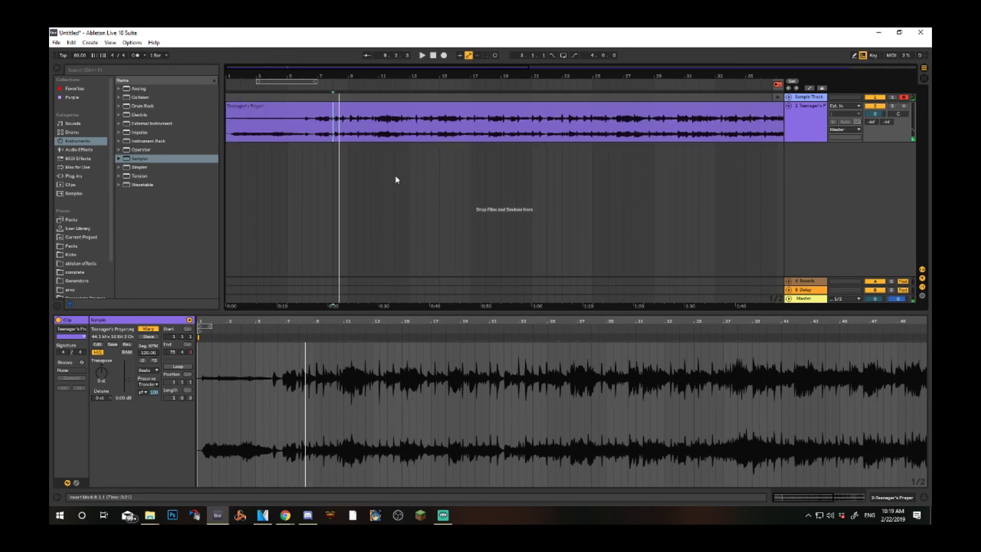
- Turn off Warp for the Teenager's Prayer clip and play it from around bar 7
click(149, 329)
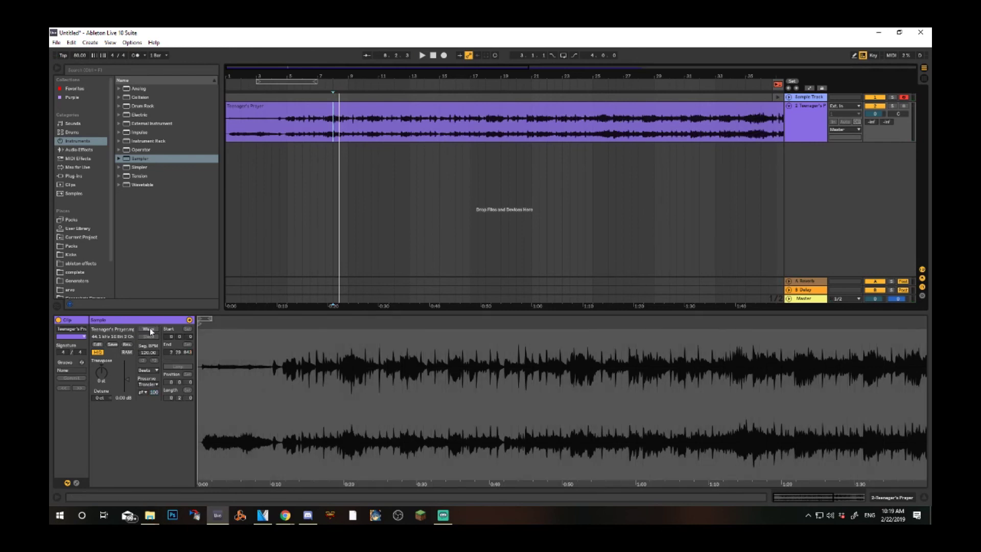
click(227, 127)
click(312, 127)
key(space)
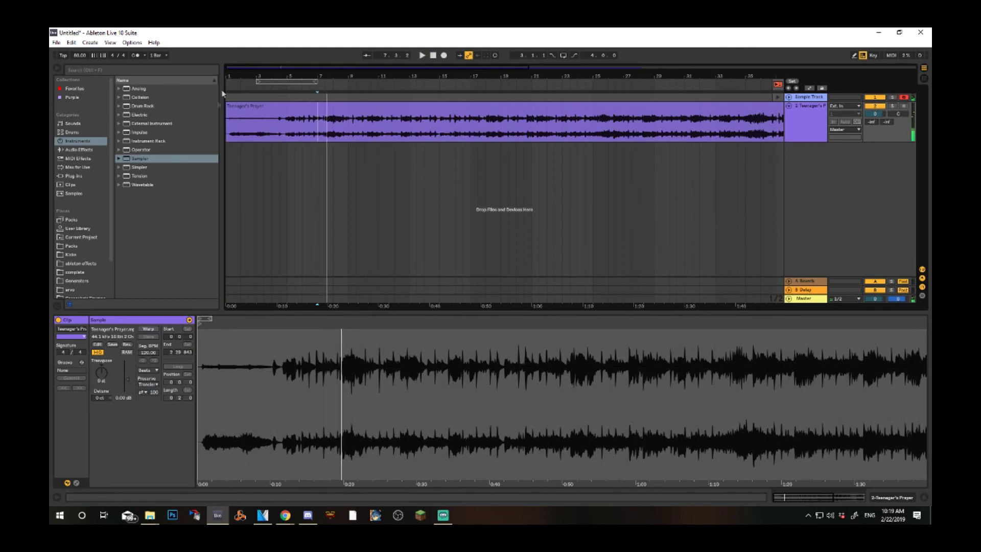
- Turn Warp back on for the Teenager's Prayer clip and enable Loop
drag(234, 67, 234, 87)
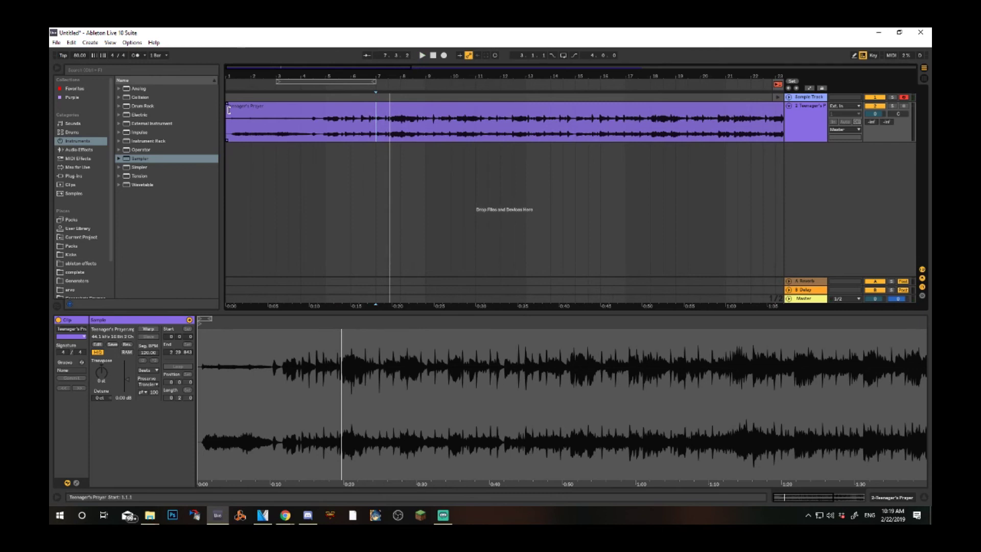
drag(228, 109, 226, 139)
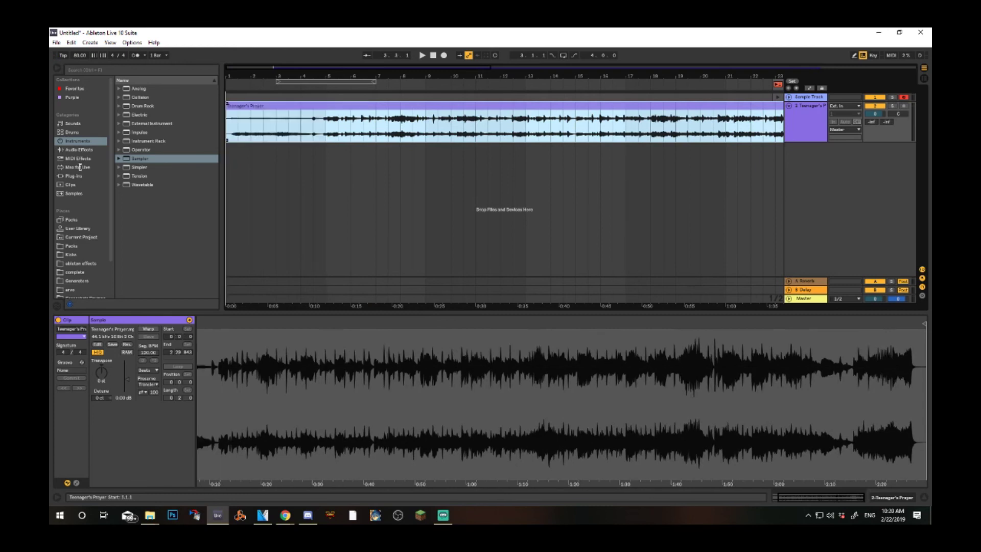
click(149, 329)
click(177, 366)
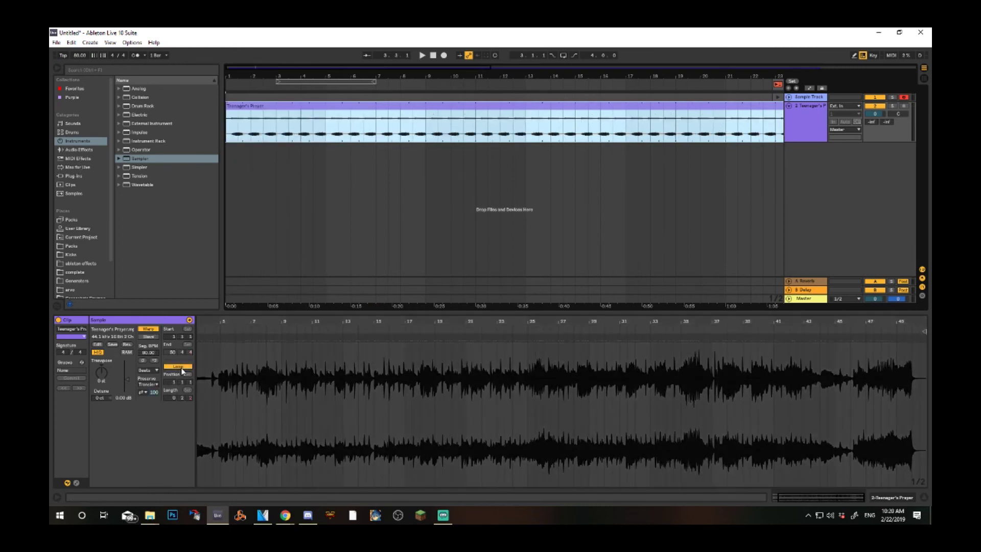
- Move the clip's loop region to span roughly bar 5 to bar 6 and play it
drag(241, 67, 240, 66)
drag(214, 350, 253, 350)
drag(203, 327, 252, 330)
click(285, 335)
key(space)
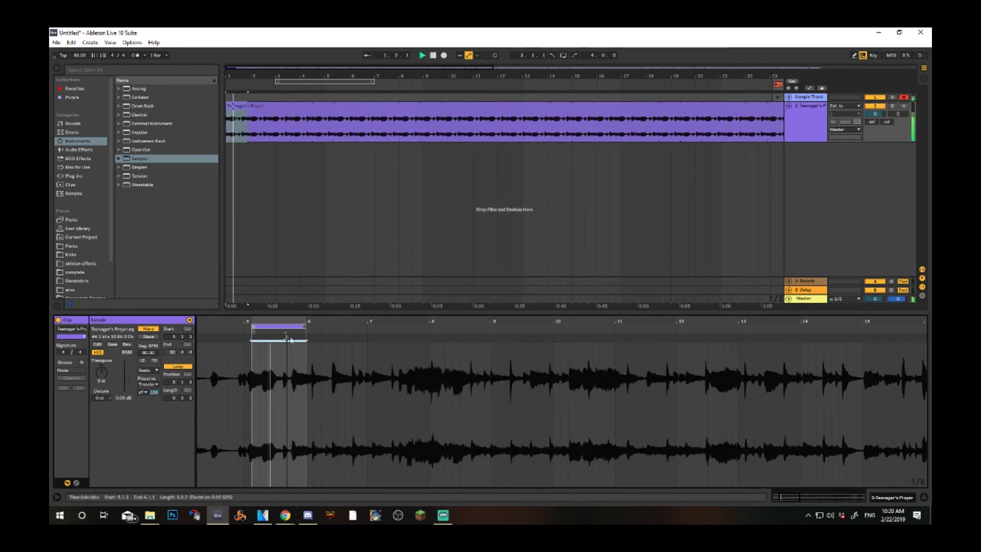
- Shift the clip's loop and start marker to the hit near 5.4 and play the loop to check its timing
drag(285, 336, 307, 333)
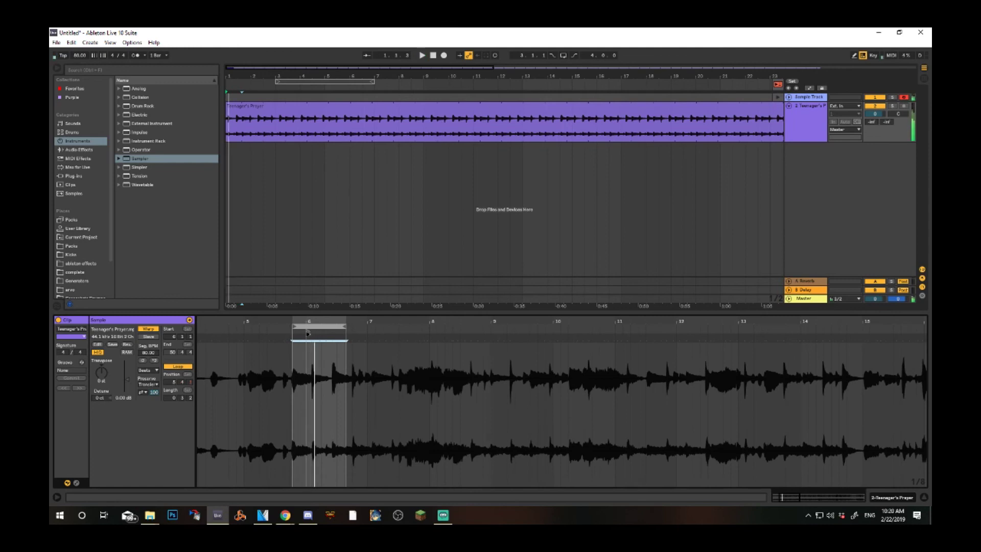
drag(298, 323, 298, 347)
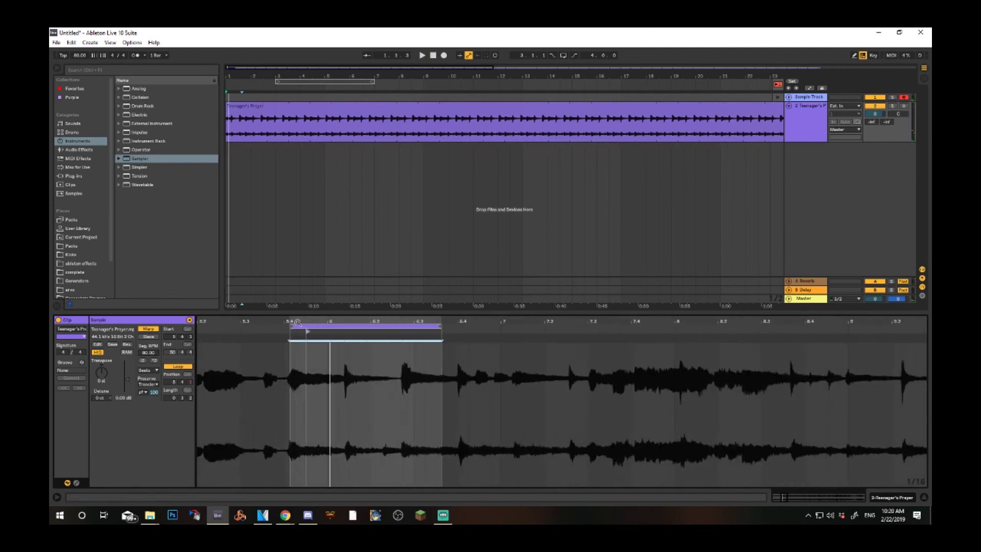
click(307, 325)
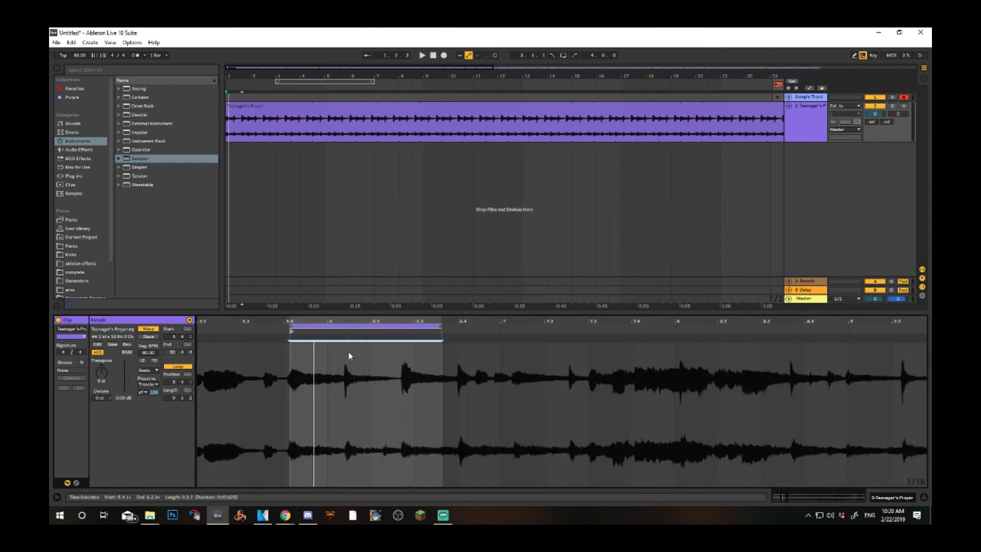
key(space)
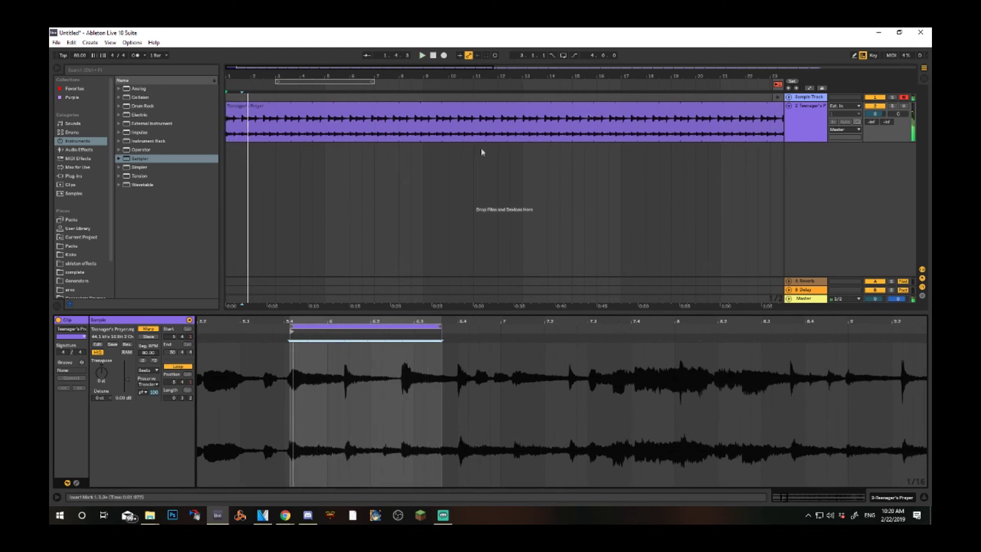
key(space)
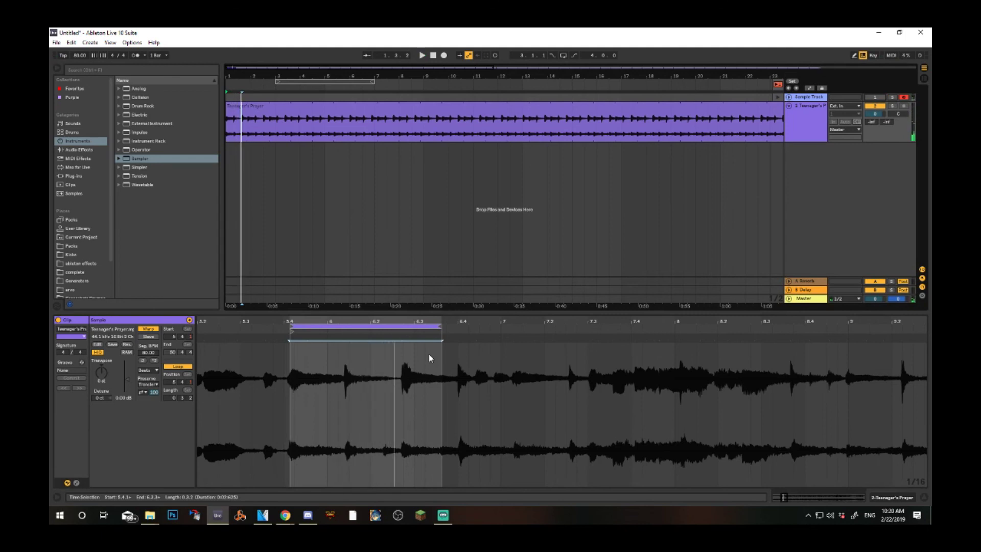
key(space)
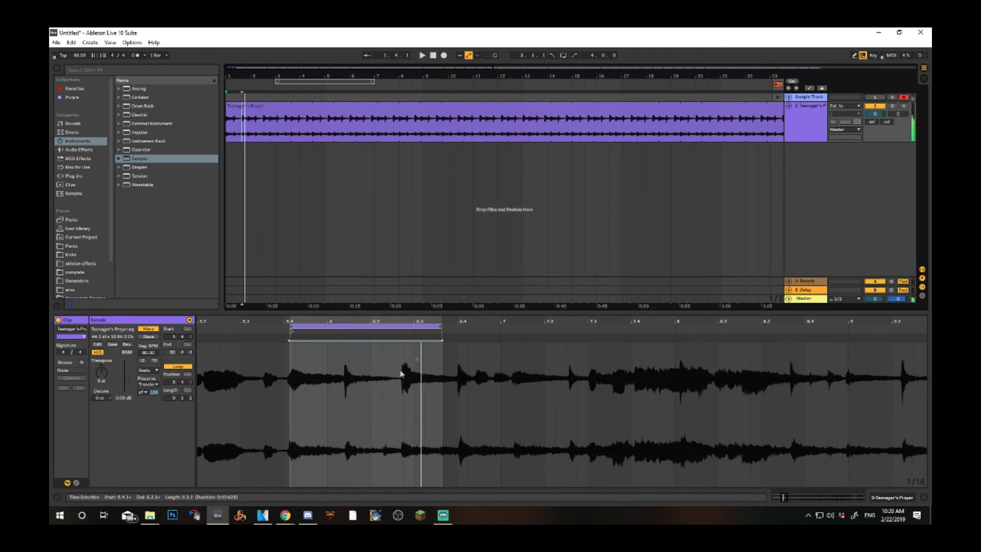
key(space)
- Adjust the end of the clip's loop, extending the looped section from near 5.4 to past bar 7
drag(442, 338, 374, 350)
drag(228, 67, 232, 123)
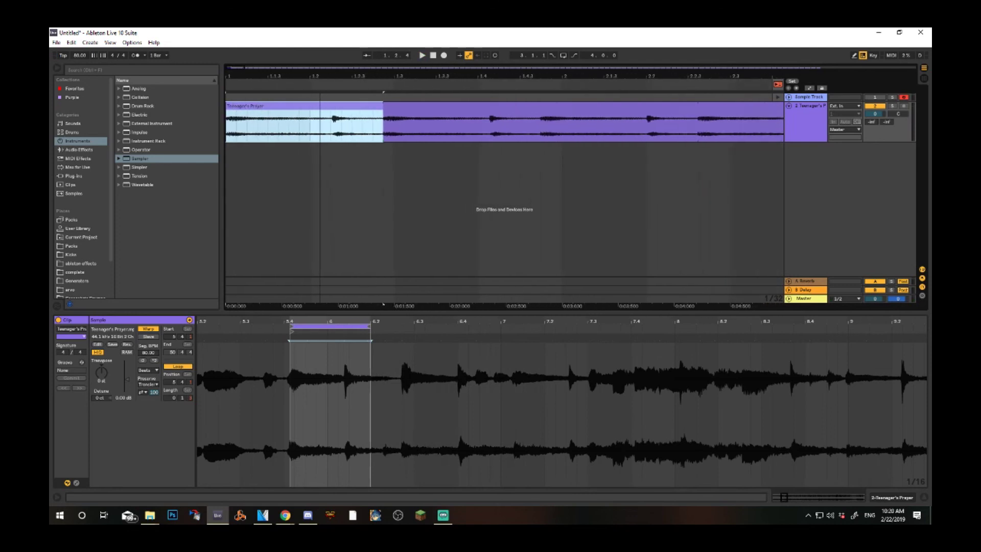
mouse_move(378, 340)
mouse_down()
mouse_move(573, 363)
mouse_move(735, 358)
mouse_move(787, 365)
mouse_move(791, 376)
mouse_up()
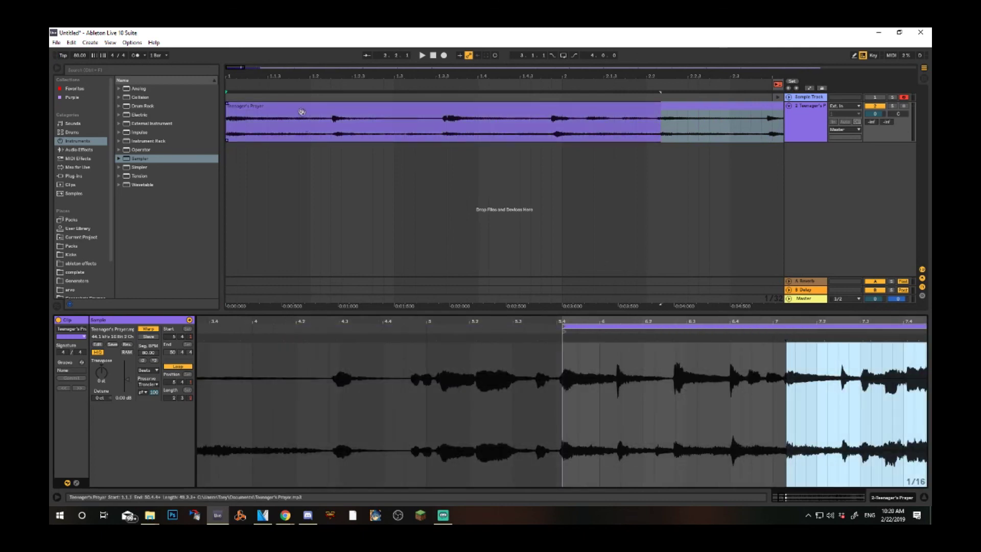
- Split the Teenager's Prayer clip at 1.2 and again at the hit just after it, near 1.2.2
double_click(306, 125)
mouse_move(306, 77)
mouse_down()
mouse_move(307, 56)
mouse_move(306, 70)
mouse_up()
click(265, 133)
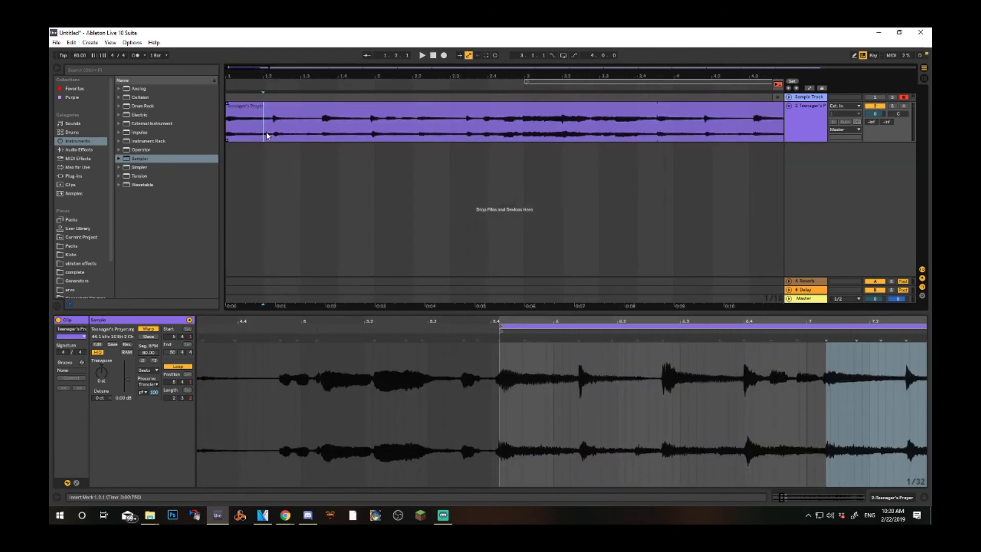
key(ctrl+e)
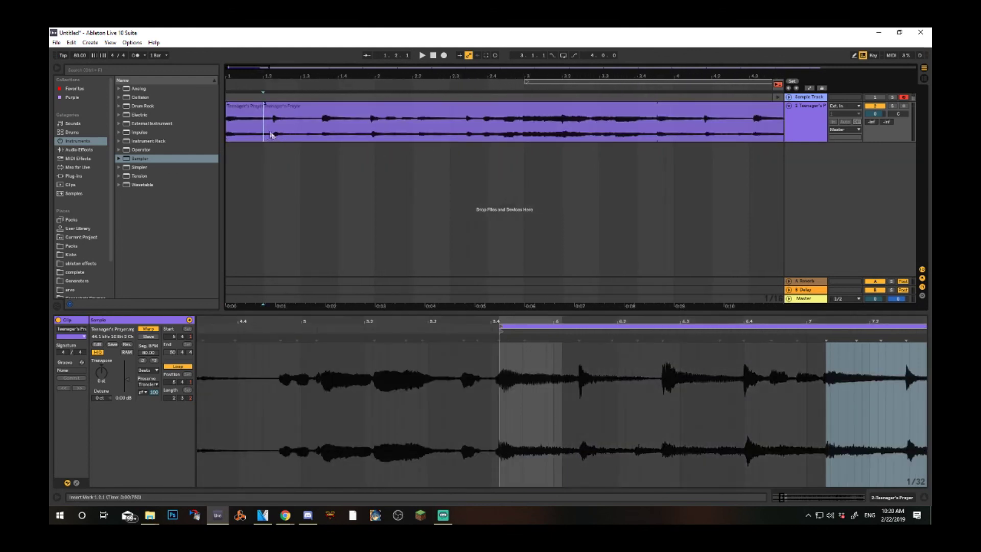
click(274, 134)
key(ctrl+e)
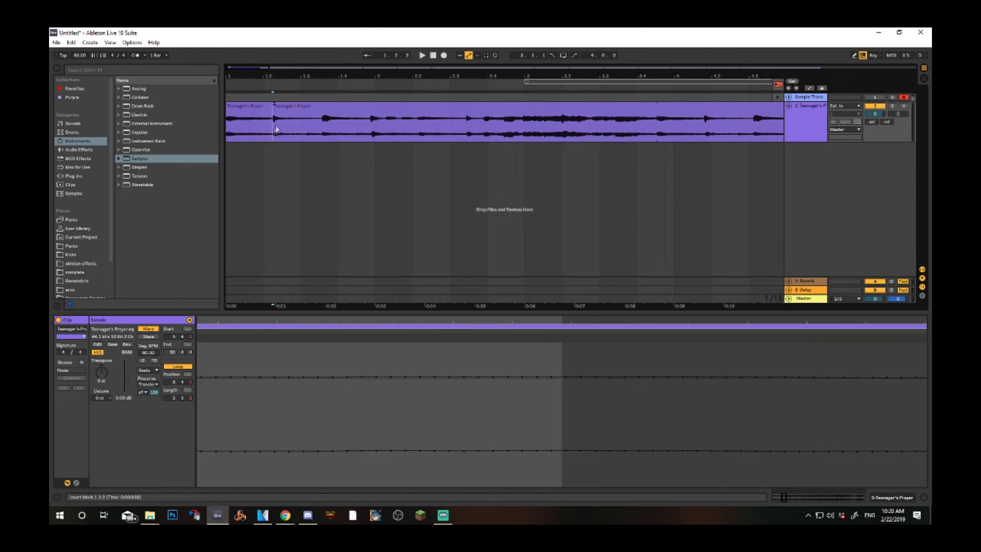
- Delete the sliver between the two cuts, shift the remaining clip back to 1.2, and play from the start
click(268, 107)
key(Delete)
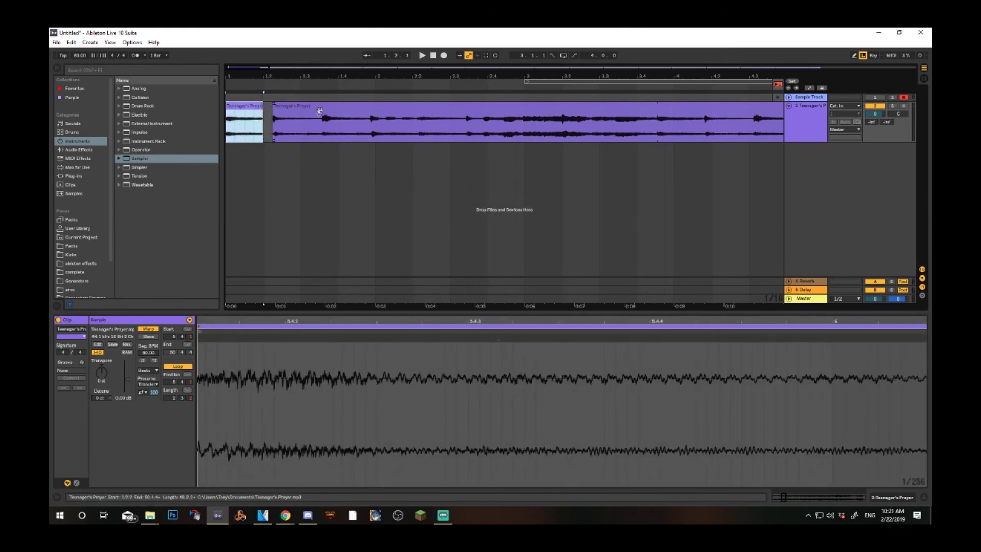
drag(318, 112, 308, 113)
click(230, 130)
key(space)
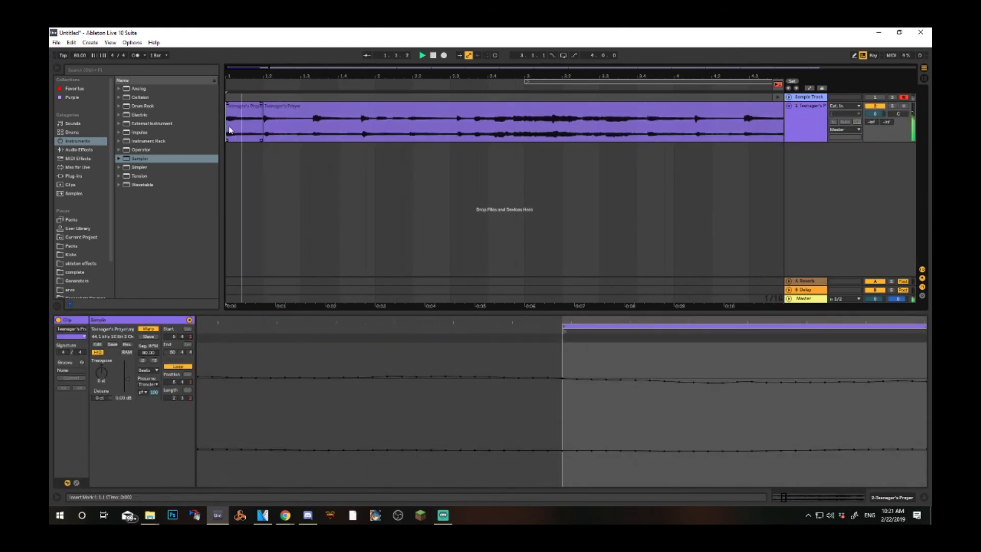
key(space)
key(space)
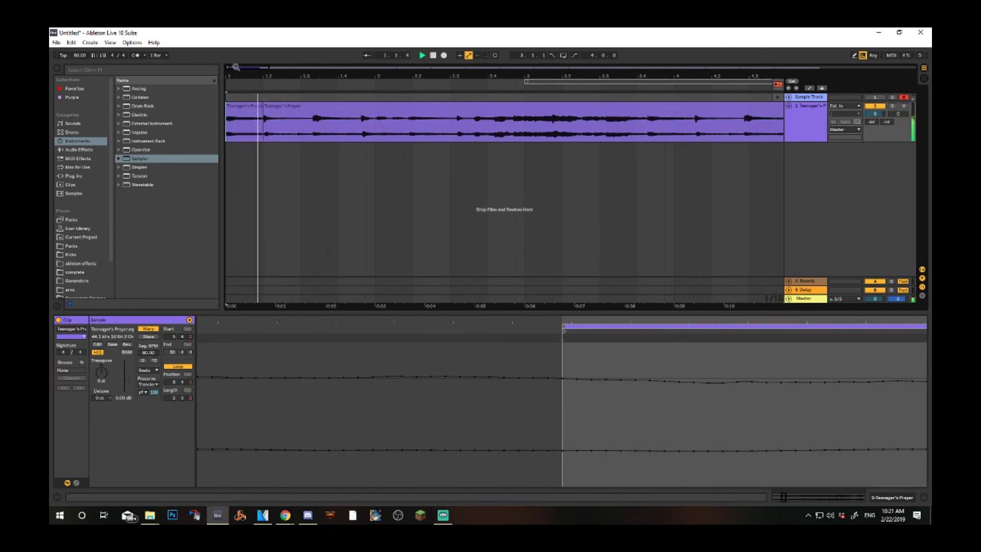
- Move the second piece of the clip to the start of the arrangement, over the first chop, and play it
drag(238, 67, 240, 87)
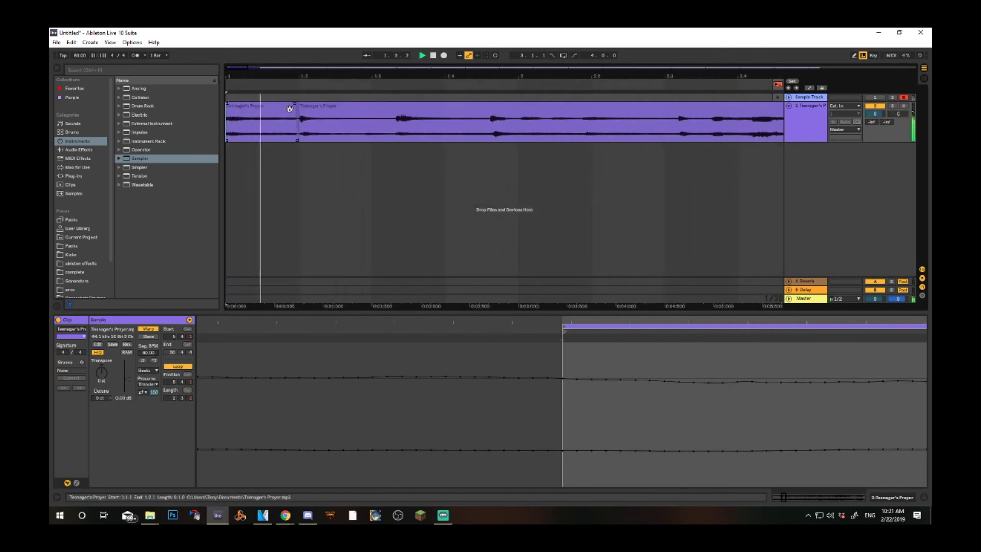
key(space)
drag(298, 128, 238, 128)
key(space)
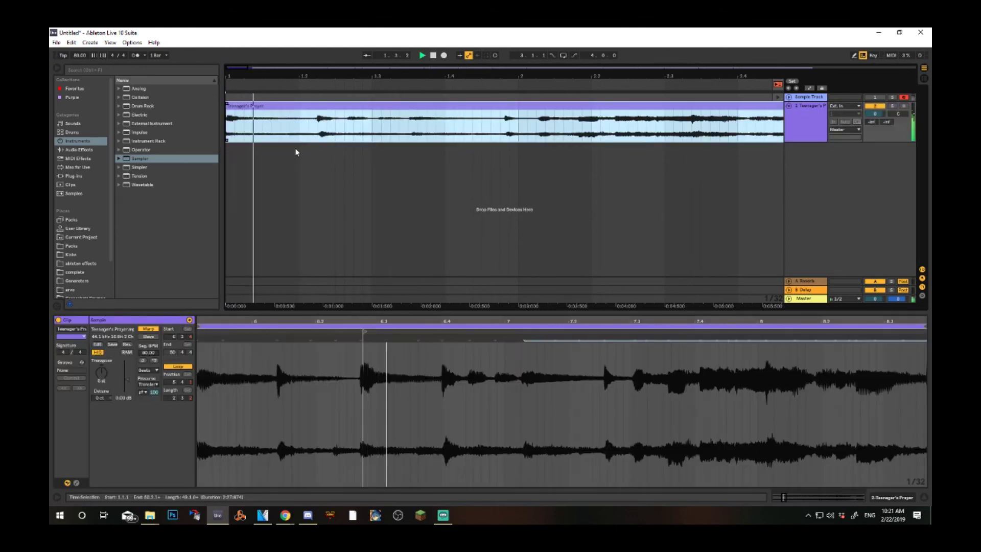
- Split the clip at the hit near 1.2.2, pull the remainder back to 1.2, and play the result
click(317, 128)
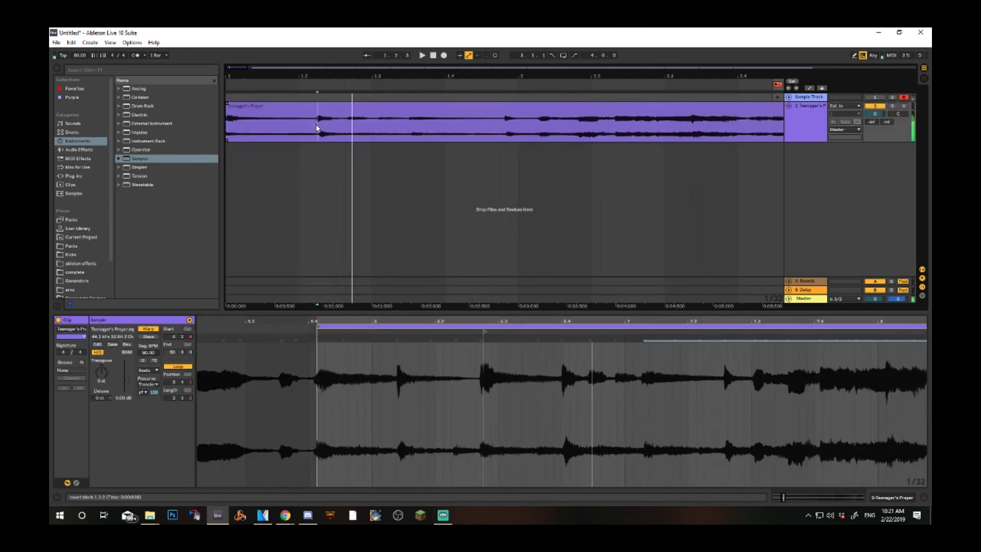
drag(315, 115, 296, 108)
drag(364, 115, 343, 115)
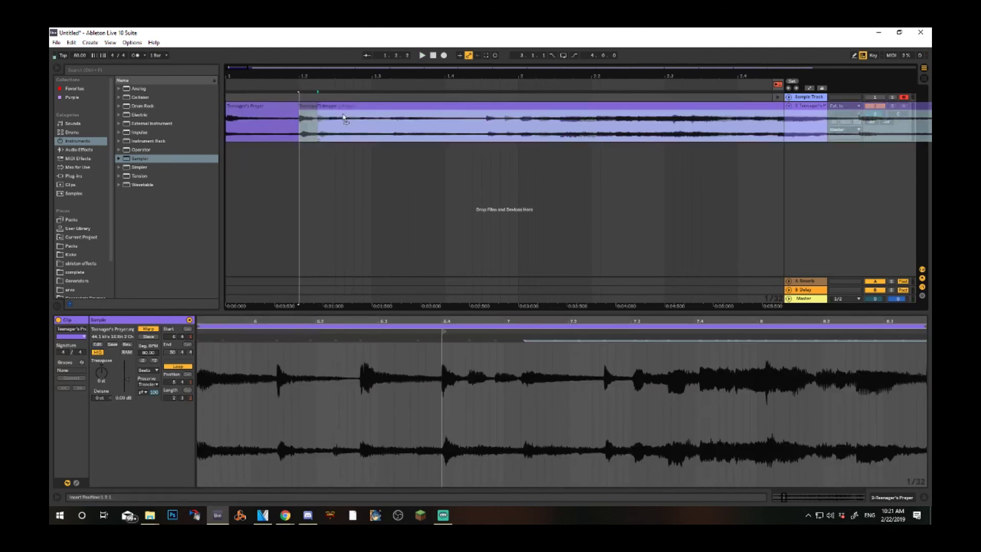
click(229, 130)
key(space)
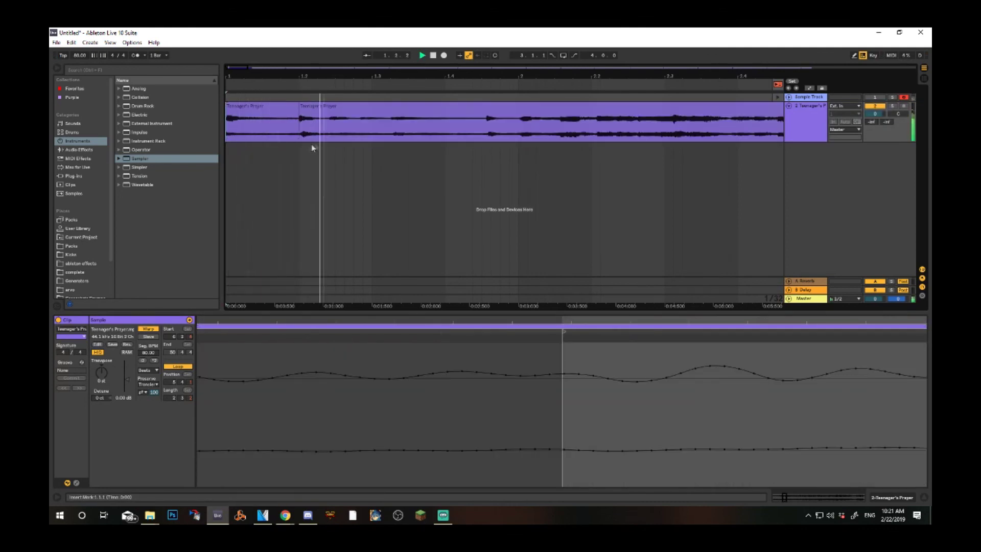
- Split the second piece at 1.3 so the chop starting at 1.2 is one beat long
click(363, 133)
click(373, 132)
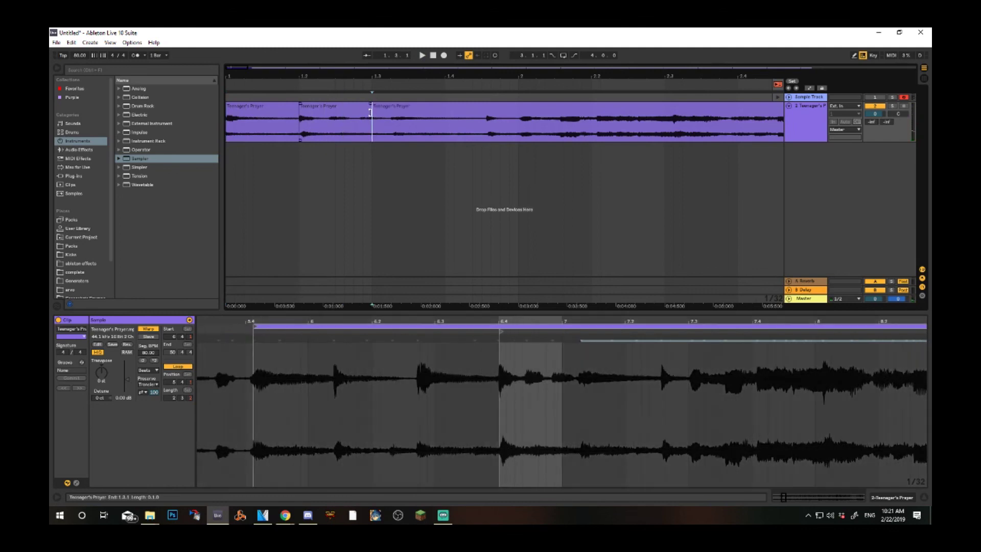
key(ctrl+e)
key(space)
click(404, 115)
mouse_move(373, 113)
mouse_down()
mouse_move(545, 114)
mouse_move(372, 116)
mouse_up()
- Play the remaining clip after 1.3 and trim its start to the hit at 1.4.3
click(496, 100)
click(383, 134)
key(space)
key(space)
key(space)
drag(370, 107, 483, 107)
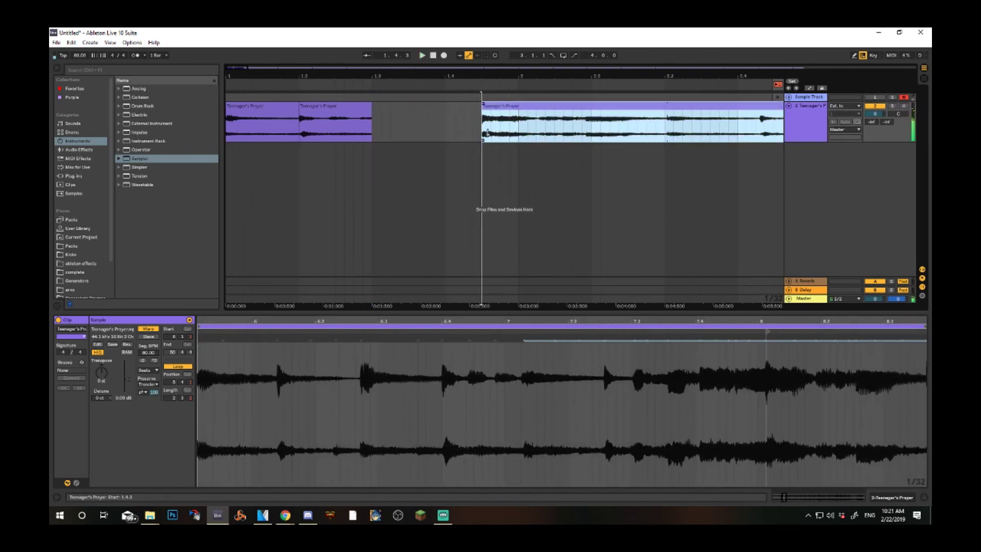
key(space)
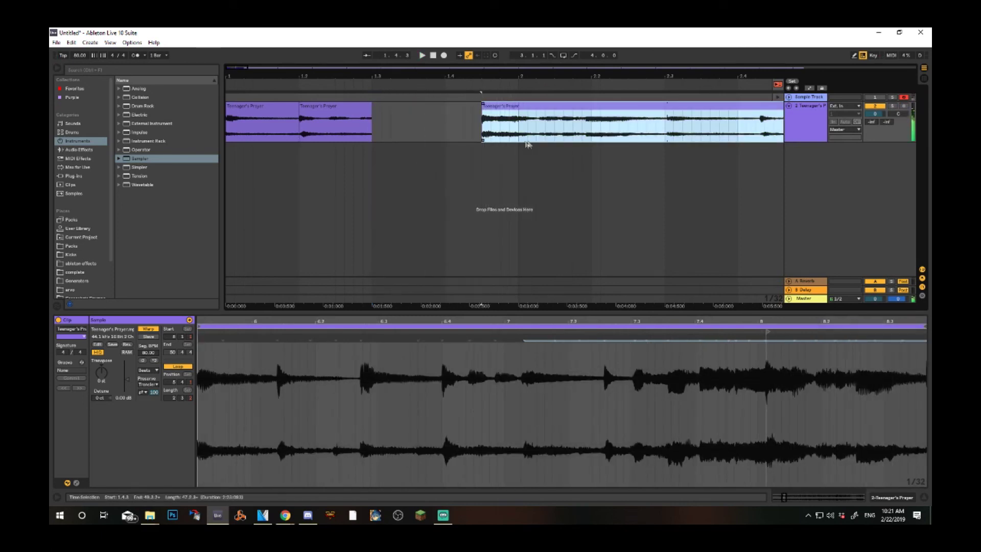
- Move a short chop from that hit onto a new audio track at 1.1.3 and trim the first chop to end there
drag(536, 130, 299, 169)
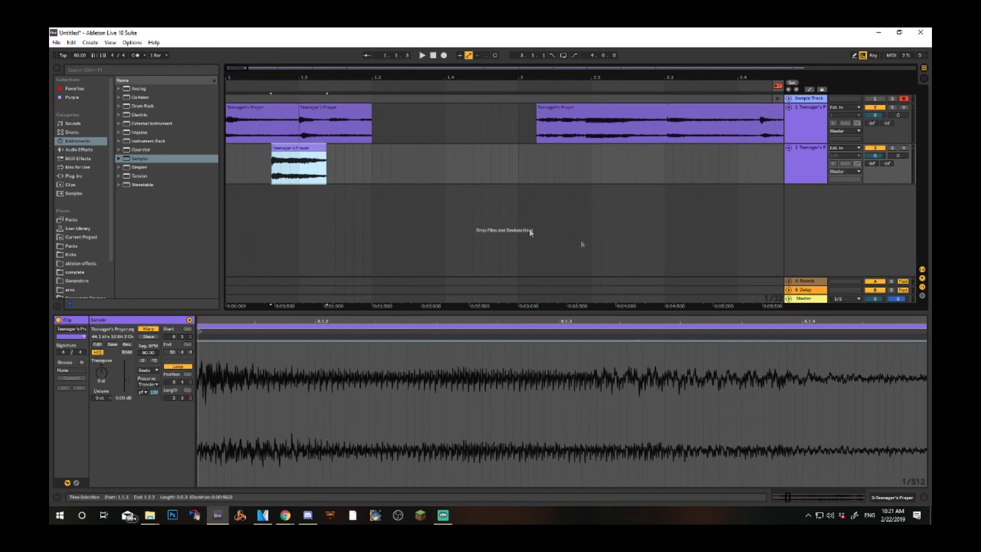
drag(294, 117, 271, 121)
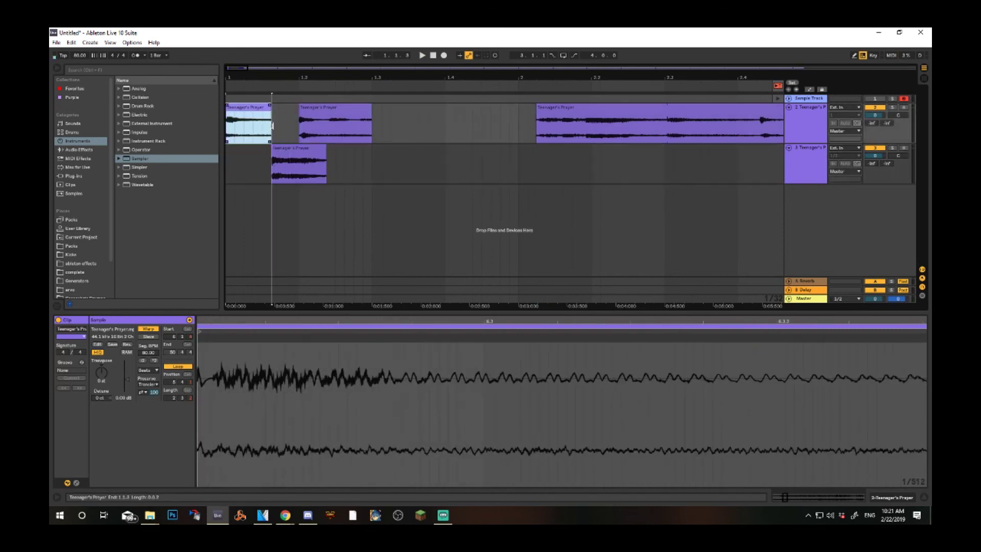
key(space)
- Try the second-track chop at 1.2.3 during playback and return it to 1.1.3
drag(299, 163, 349, 147)
key(ctrl+d)
key(space)
key(space)
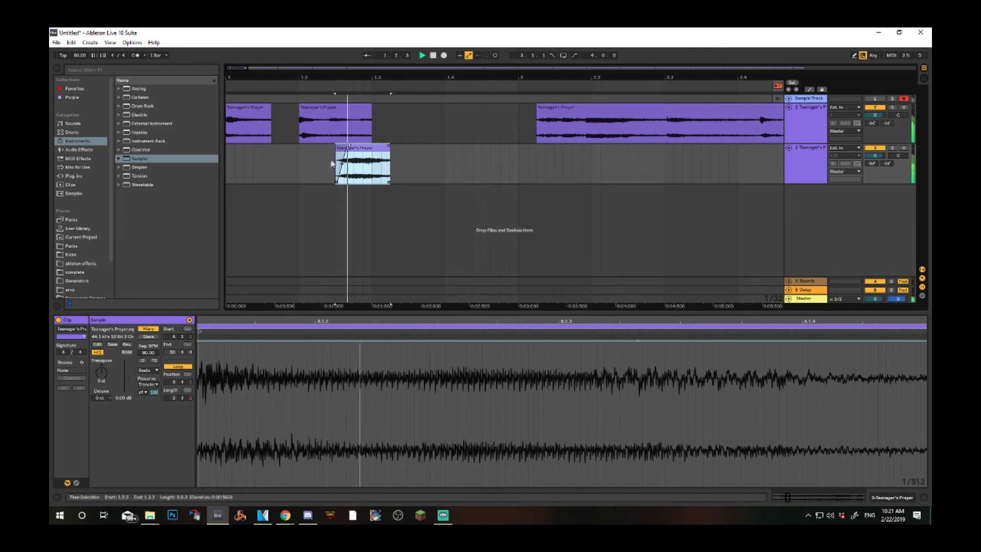
click(237, 165)
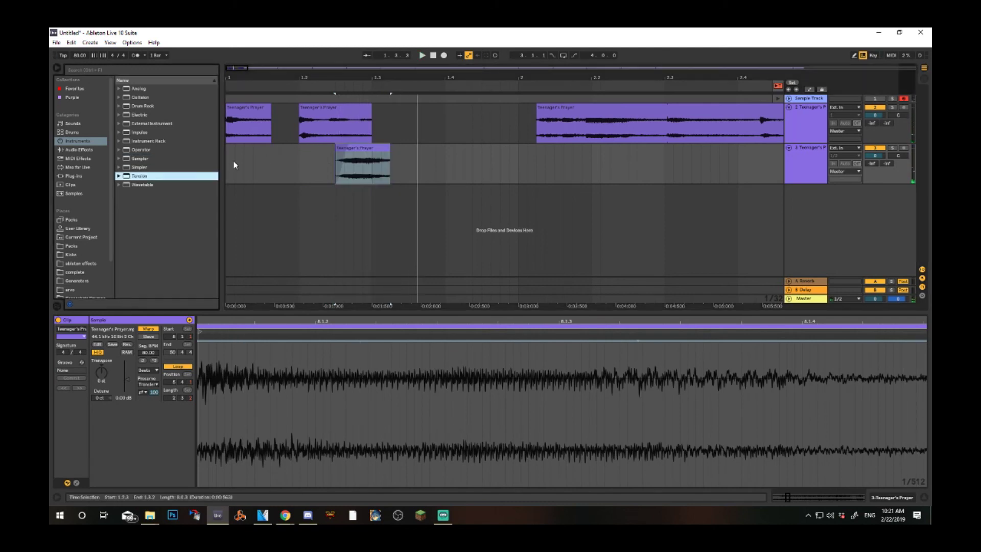
drag(350, 158, 287, 159)
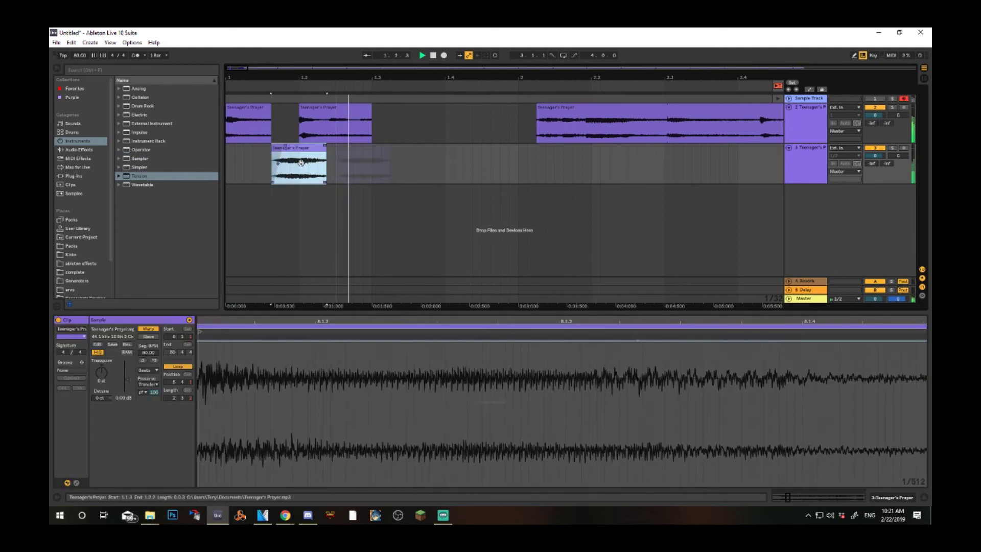
- Shorten the second-track chop to end at 1.2, transpose it to -10 st, and play the pattern
click(235, 164)
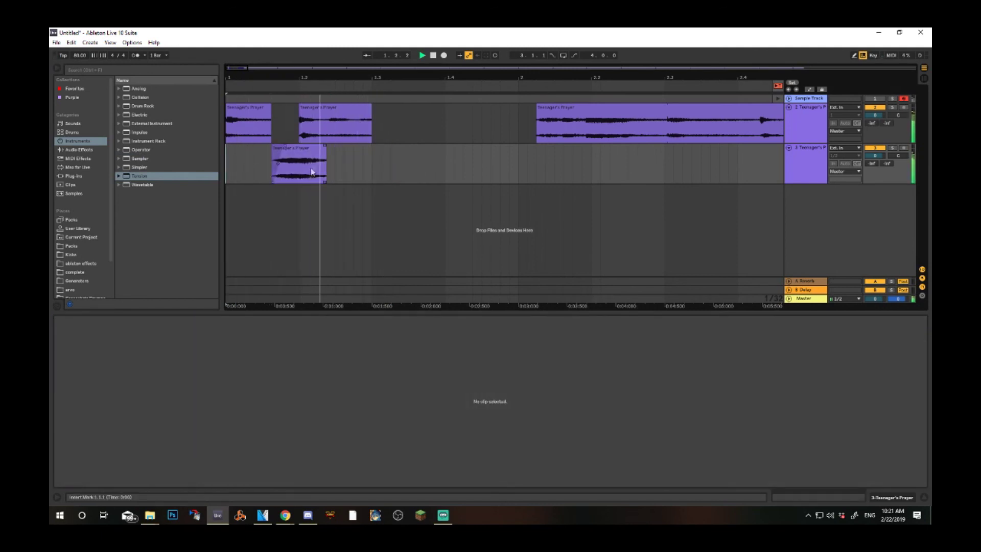
drag(324, 153, 299, 154)
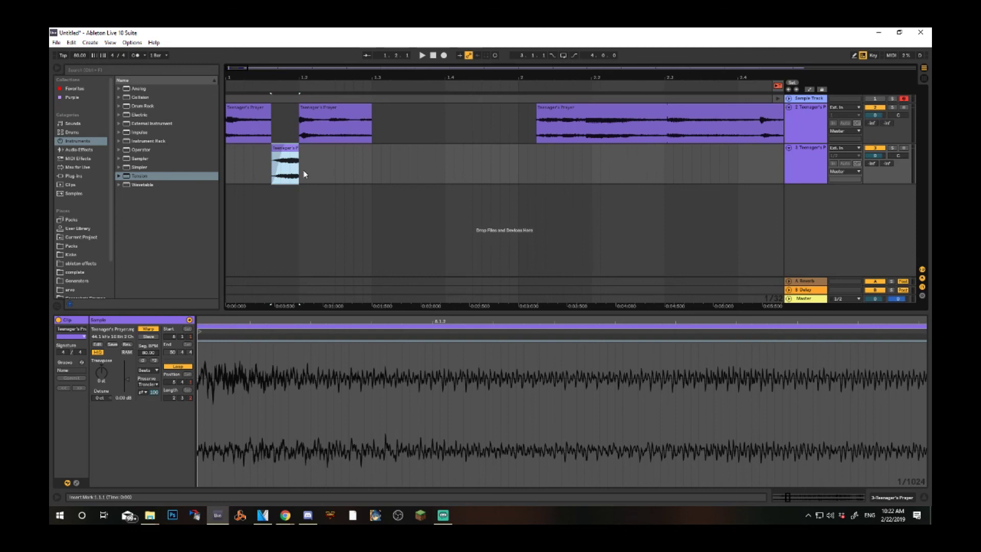
click(101, 378)
click(278, 178)
key(space)
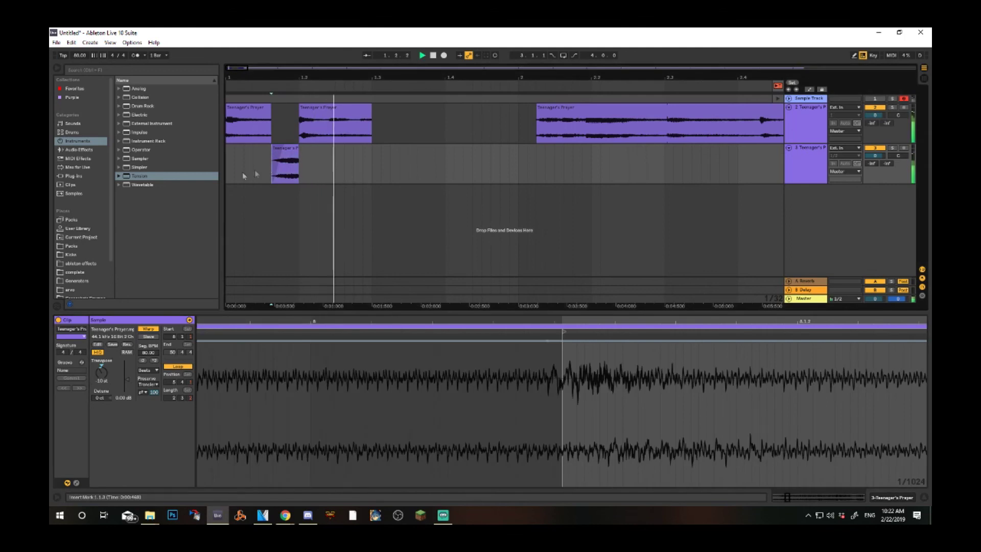
click(229, 177)
- Transpose the first chop down several semitones and listen to it
click(249, 125)
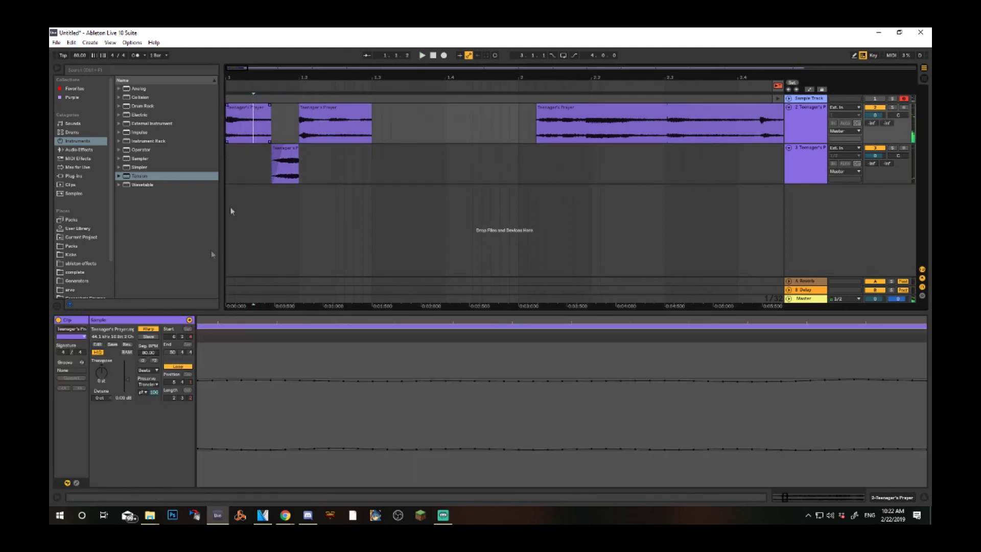
click(123, 377)
key(space)
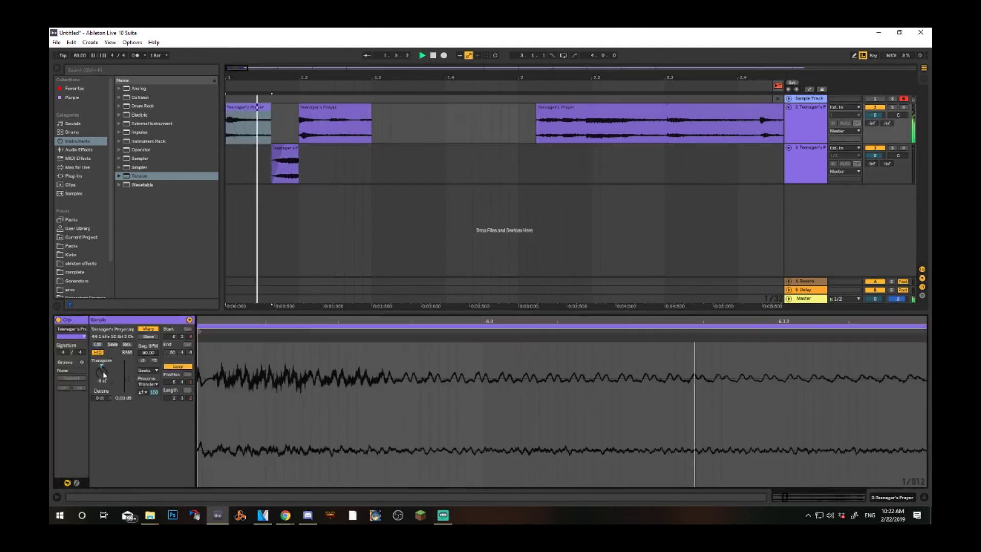
key(space)
- Delete the second-track chop, move the chop at 1.2 out to 1.3, and paste a copy of the pitched first chop at 1.1.3
click(285, 148)
key(Delete)
click(255, 108)
key(ctrl+c)
drag(320, 107, 393, 108)
click(274, 122)
key(ctrl+v)
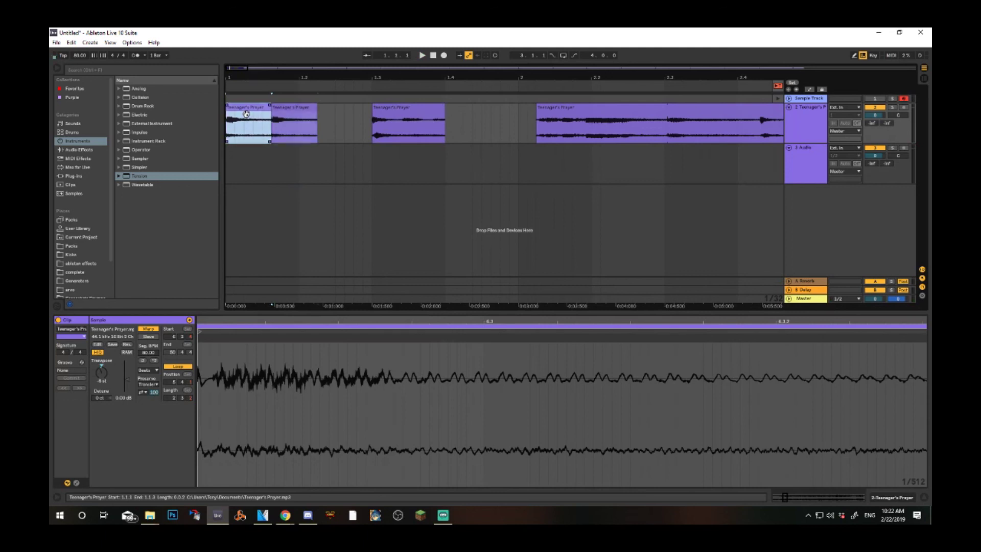
- Transpose the chop at 1.3 down a few semitones and move it back to 1.2
click(404, 107)
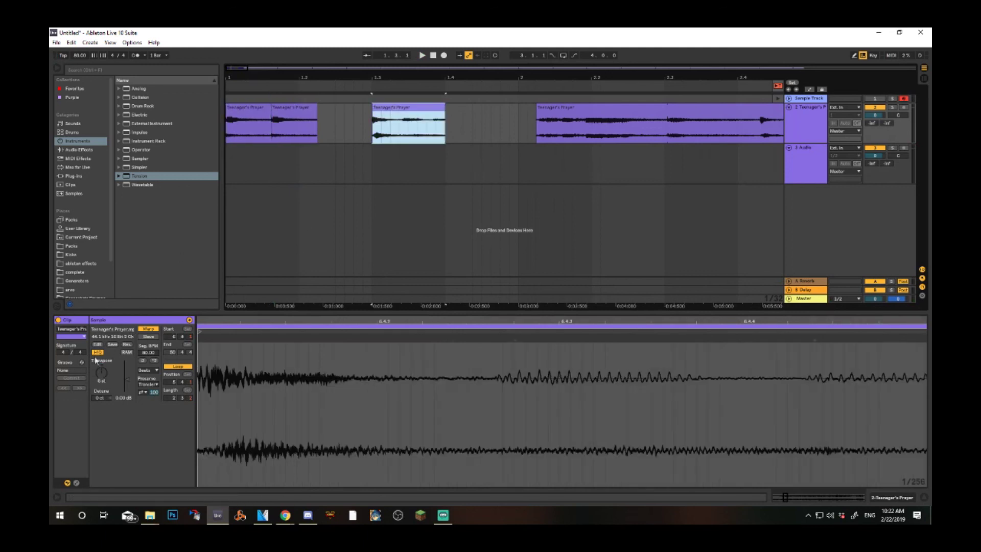
drag(101, 371, 102, 380)
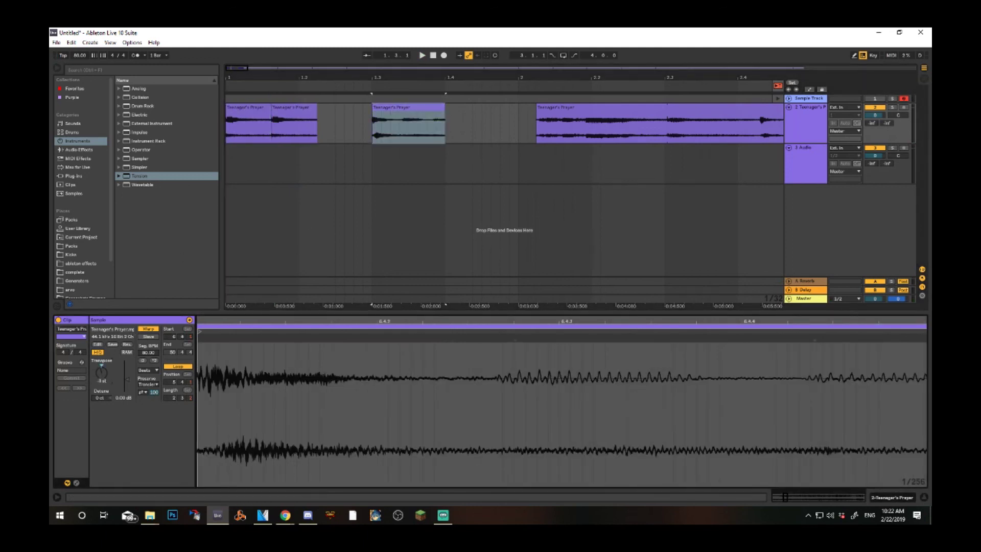
drag(407, 109, 352, 122)
- Play the three chops from the start and shorten the third one to end at 1.2.3
click(228, 132)
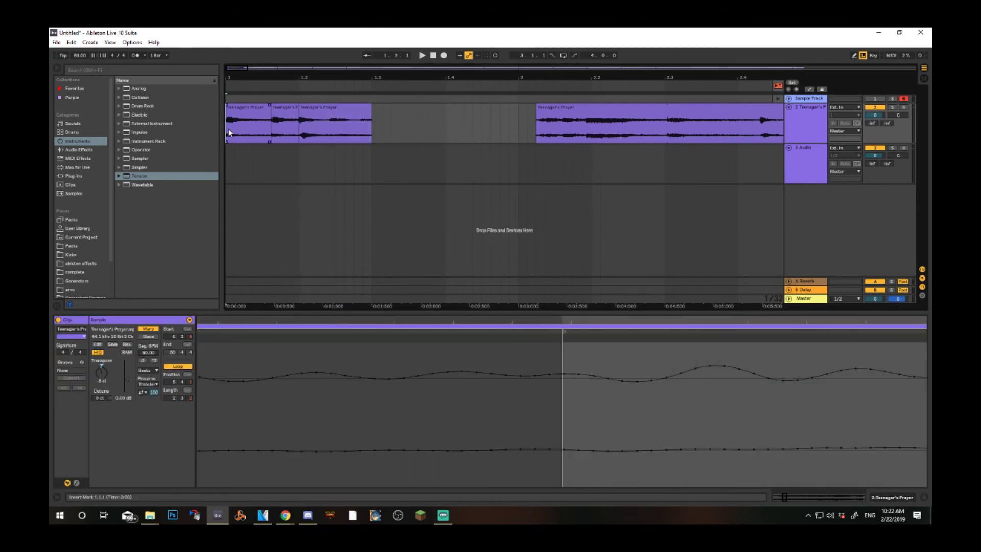
key(space)
key(space)
key(space)
key(space)
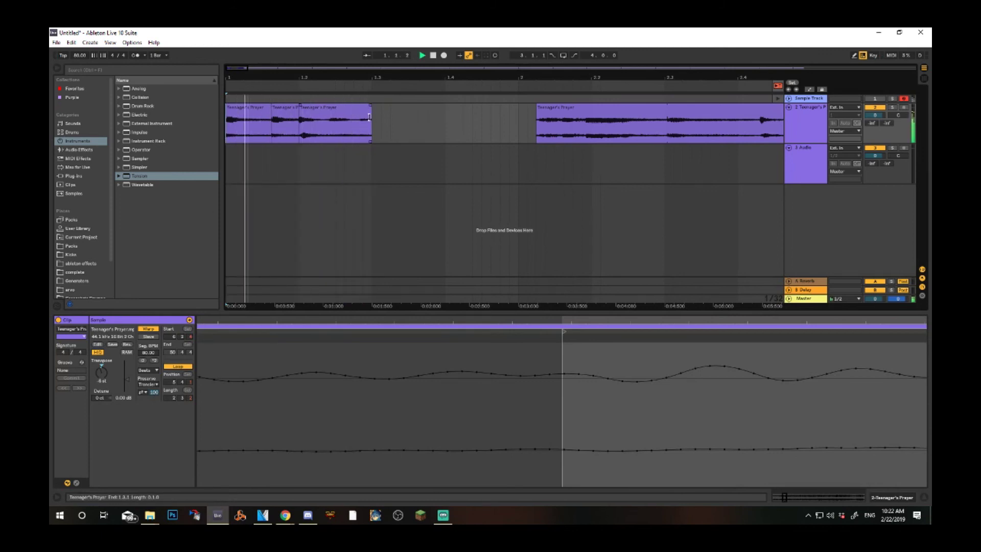
drag(371, 128, 329, 132)
key(space)
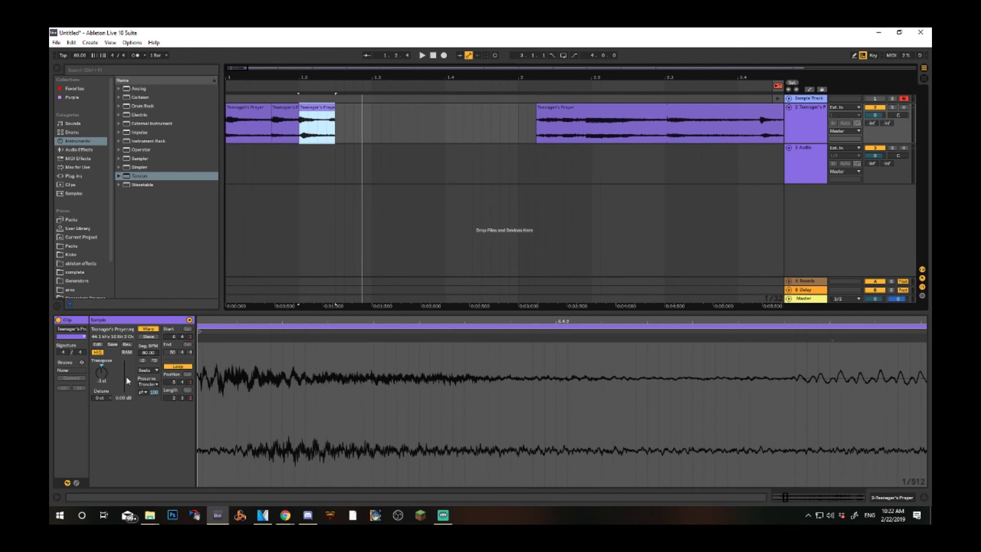
- Try boosting the second chop's clip gain and reset it to 0.00 dB
click(290, 125)
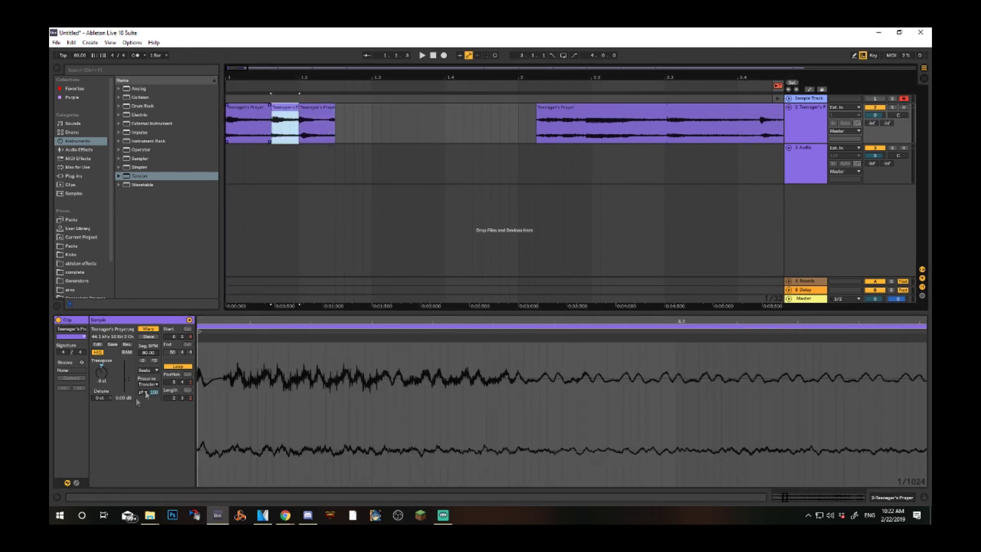
mouse_move(127, 382)
mouse_down()
mouse_move(127, 391)
mouse_move(127, 377)
mouse_up()
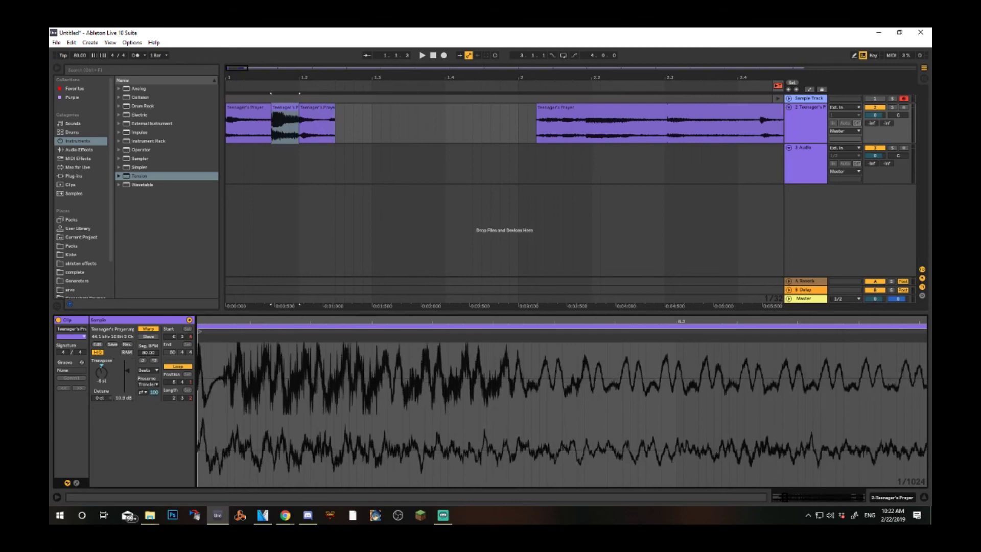
double_click(129, 383)
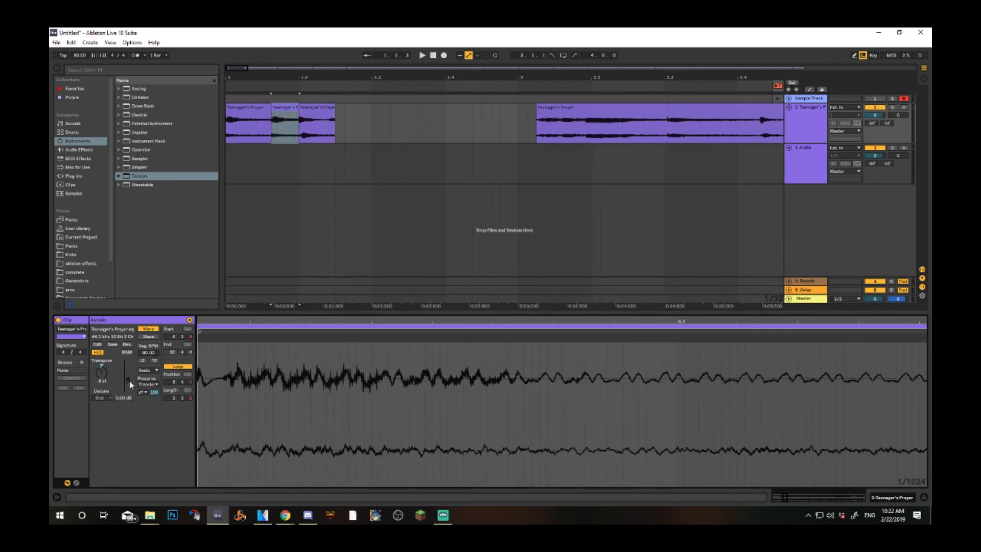
click(318, 116)
click(253, 117)
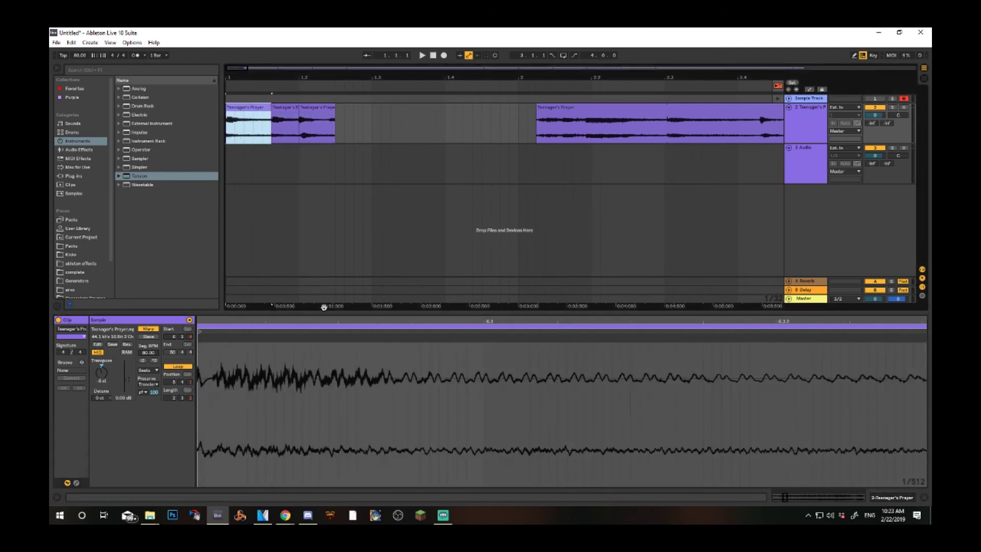
right_click(288, 280)
click(337, 173)
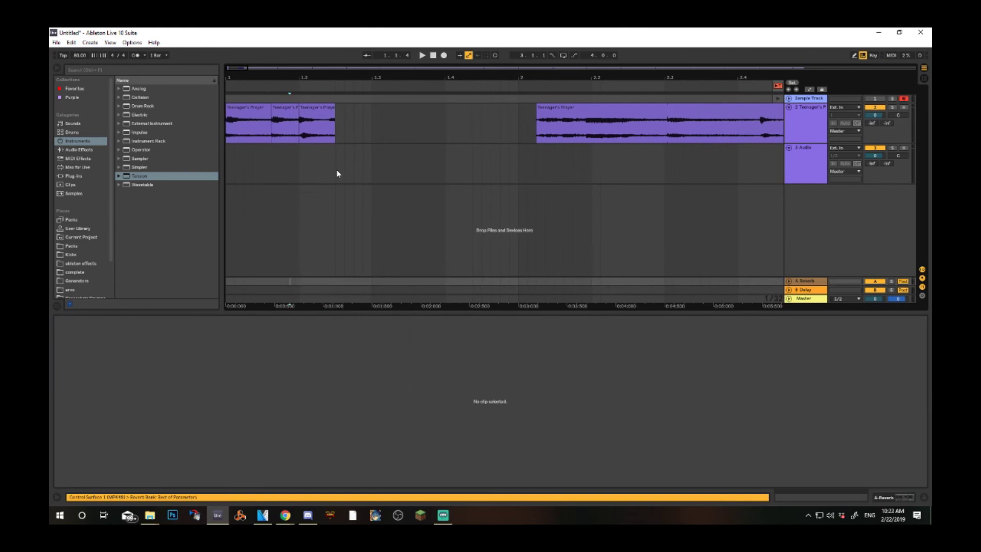
- Delete the Teenager's Prayer audio track holding the arrangement chops and switch to Session View
click(335, 176)
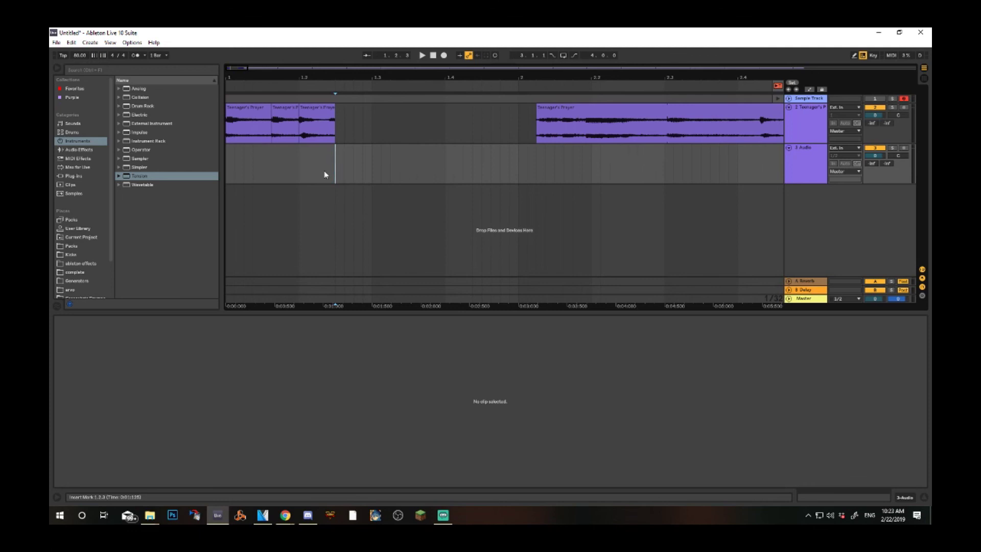
click(334, 131)
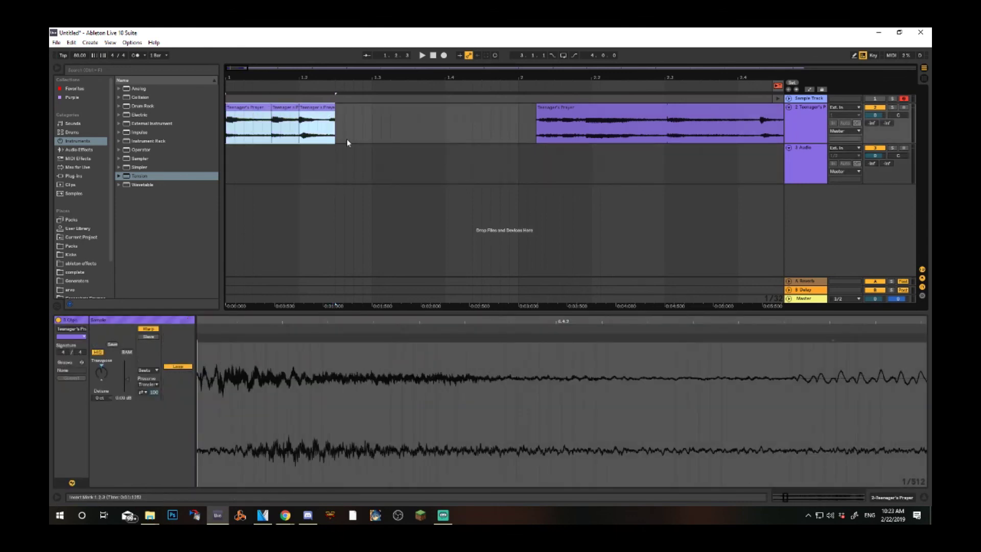
scroll(346, 139, right, 10)
right_click(817, 110)
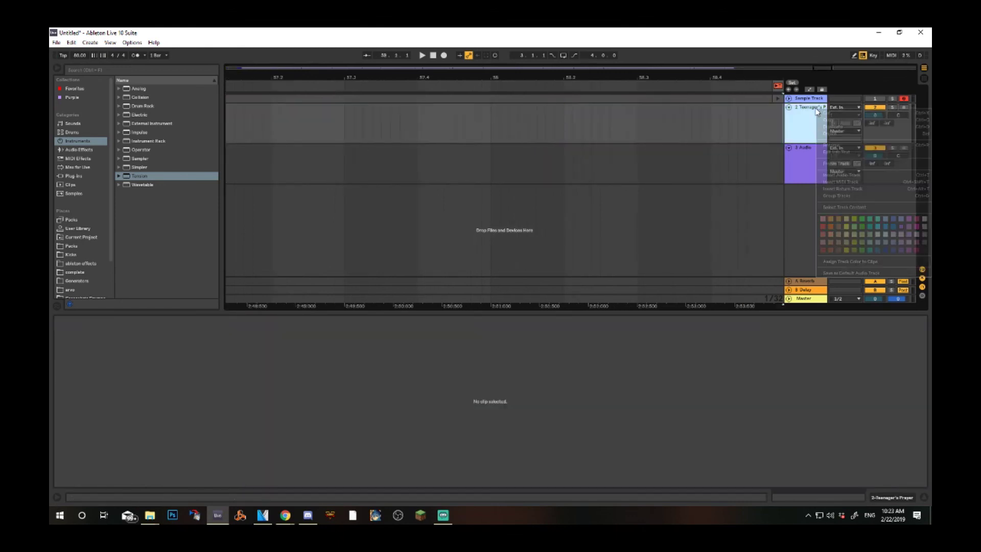
click(843, 136)
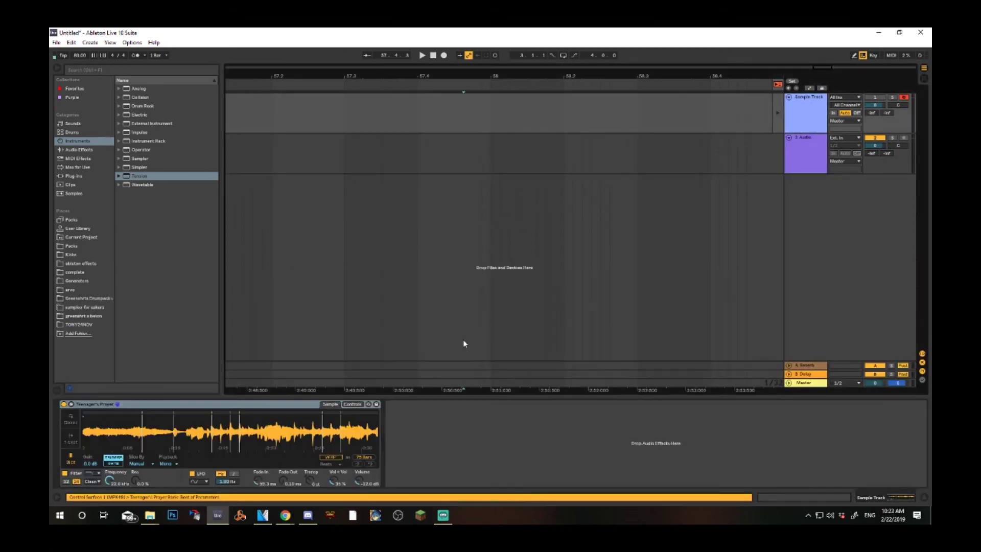
key(Tab)
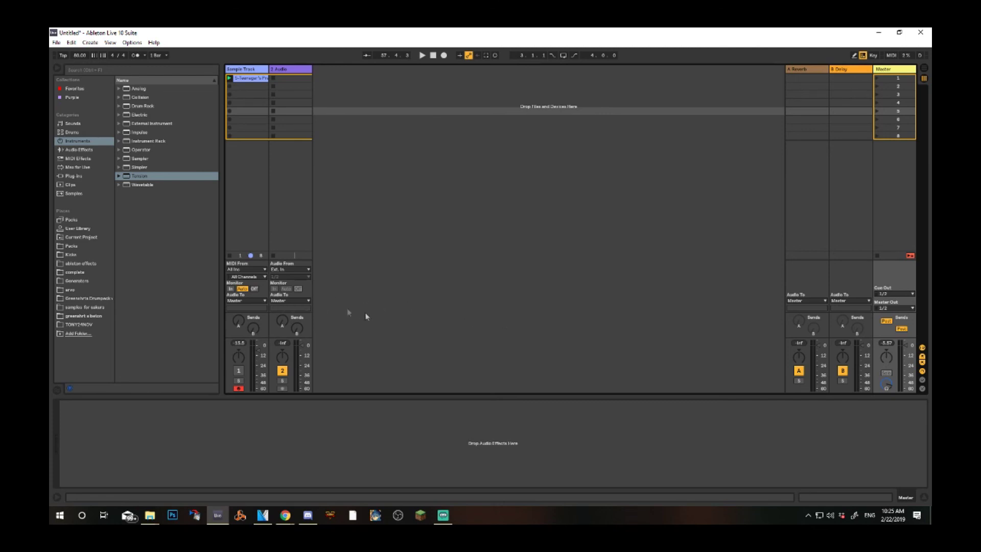
click(174, 271)
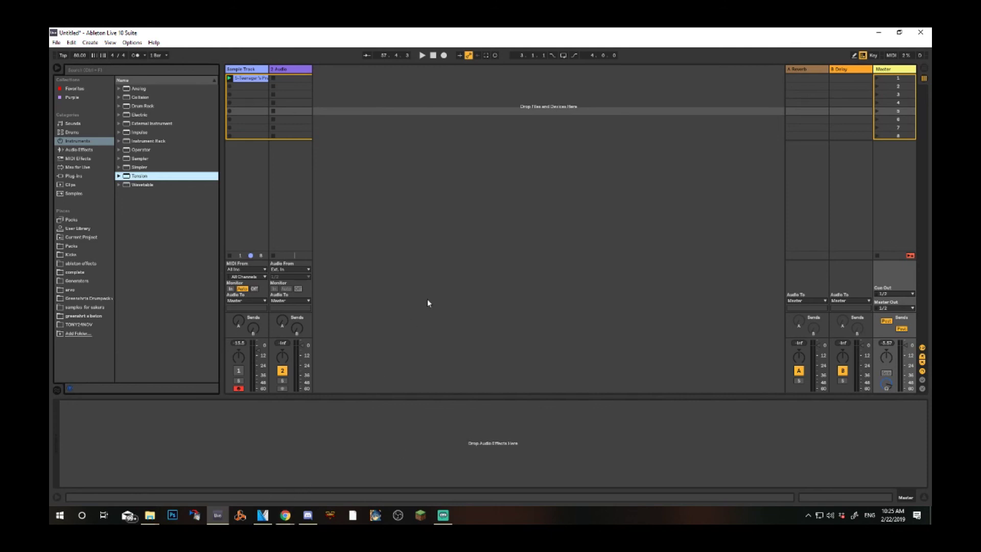
mouse_move(285, 524)
click(524, 338)
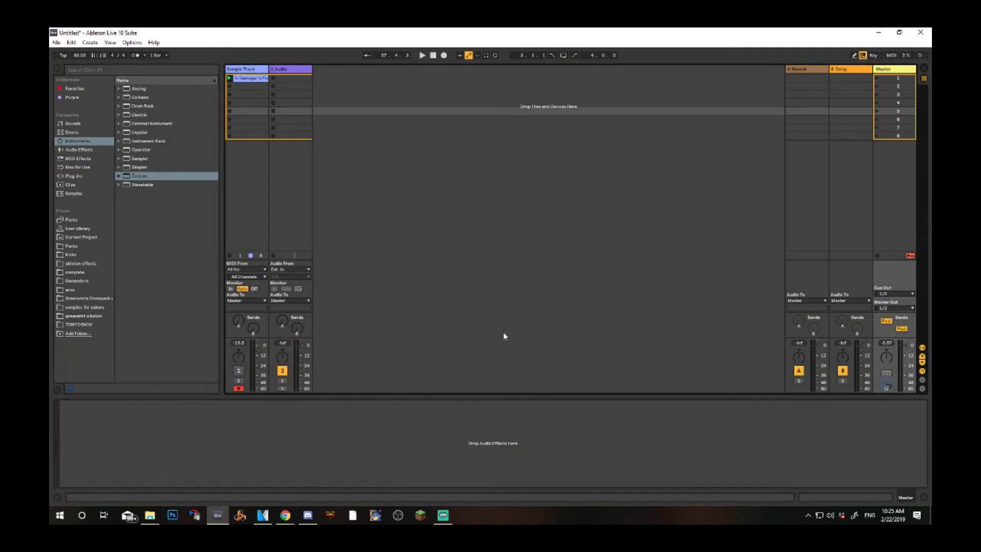